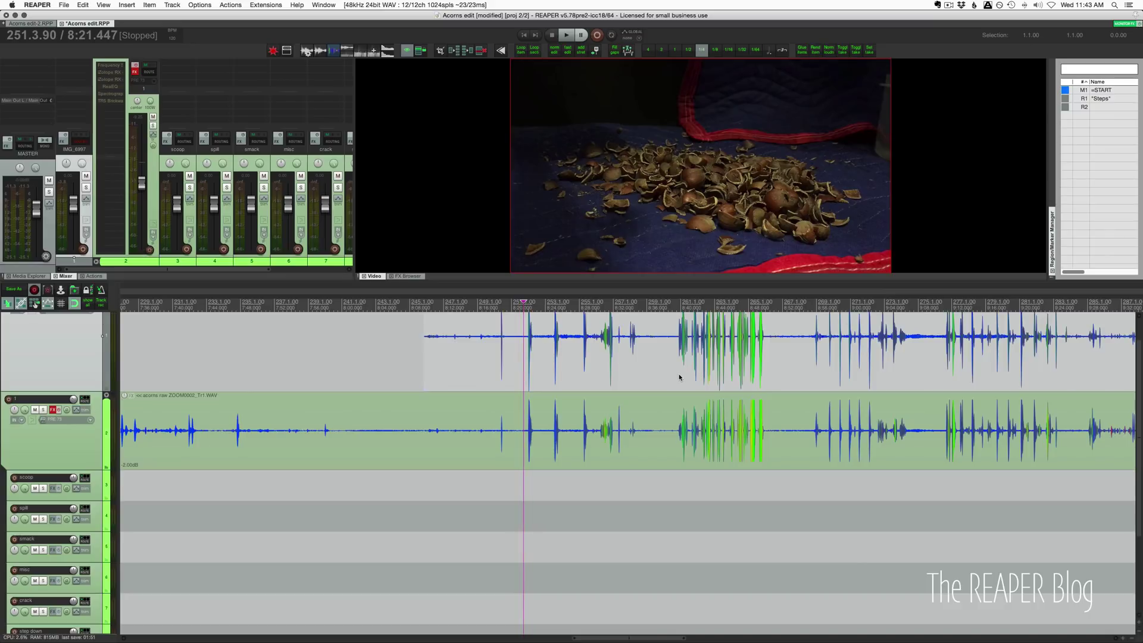
- Play the raw acorn recording with its video from about 8:21, just before the first loud hits
{"action": "scroll", "coordinate": [679, 377], "scroll_direction": "up", "scroll_amount": 3}
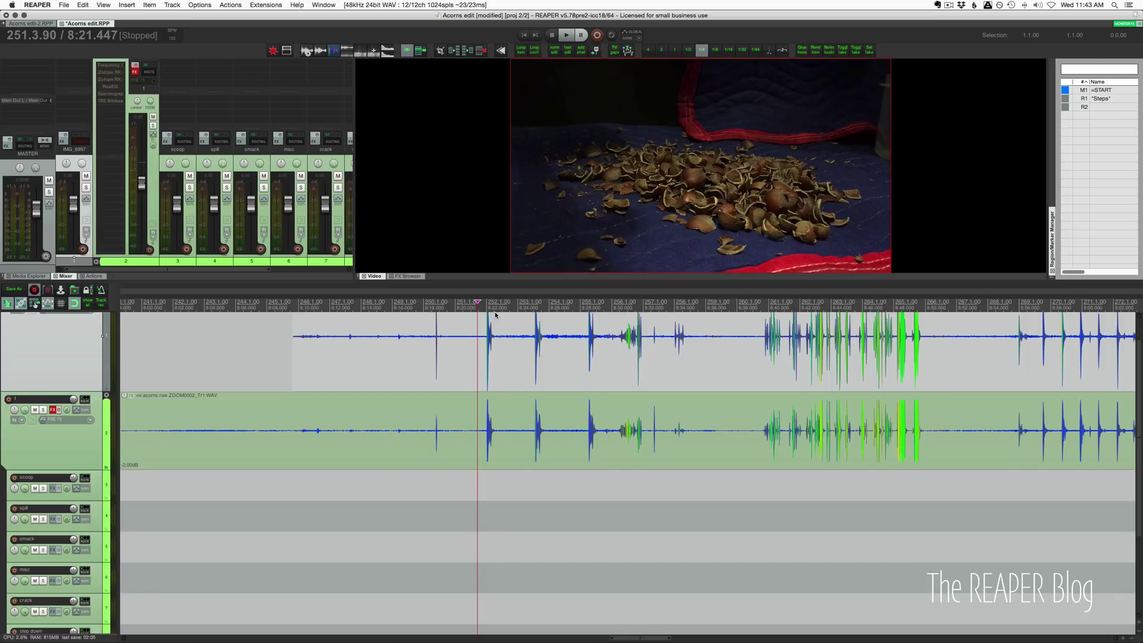
{"action": "scroll", "coordinate": [503, 324], "scroll_direction": "down", "scroll_amount": 3}
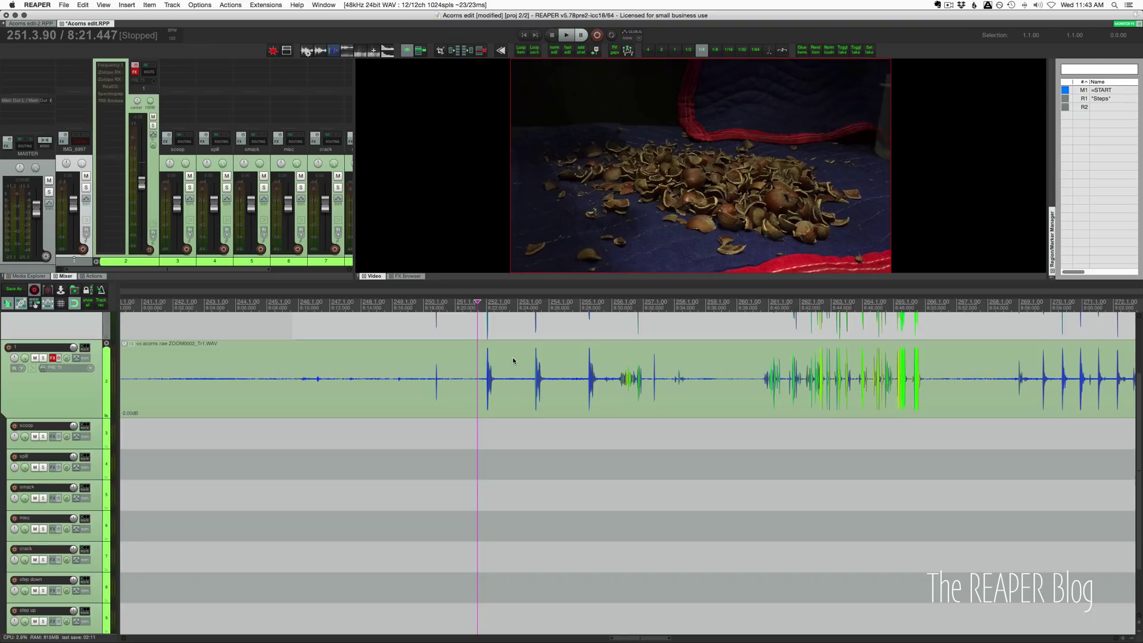
{"action": "left_click", "coordinate": [475, 357]}
{"action": "key", "text": "space"}
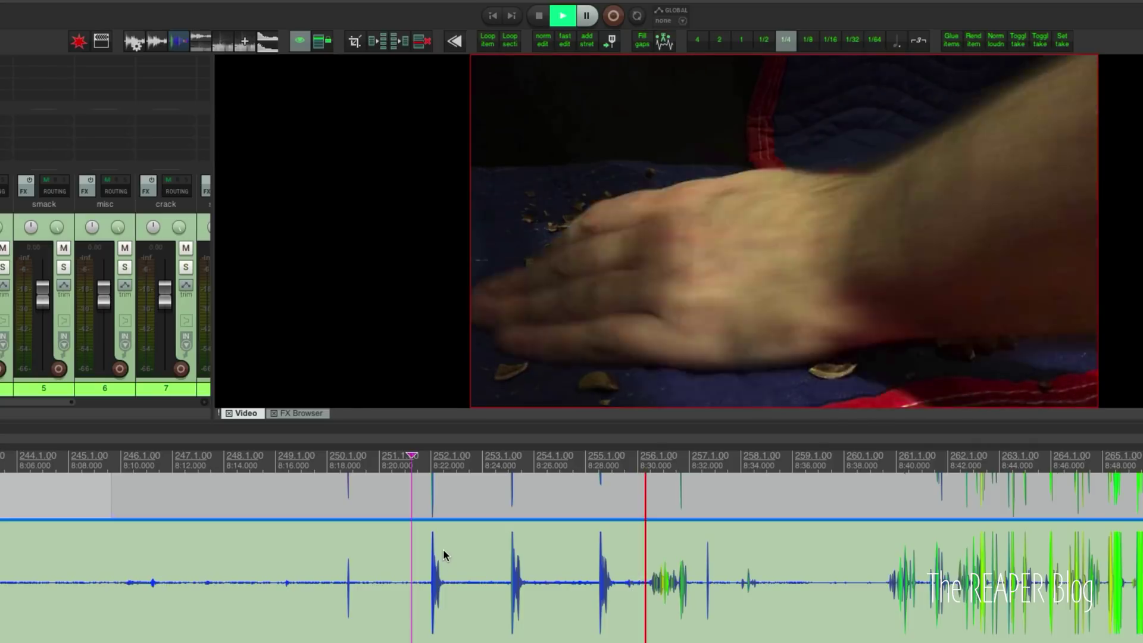
- Audition further passages of the raw recording against the video, including around 9:50 and from about 10:12
{"action": "left_click", "coordinate": [886, 604]}
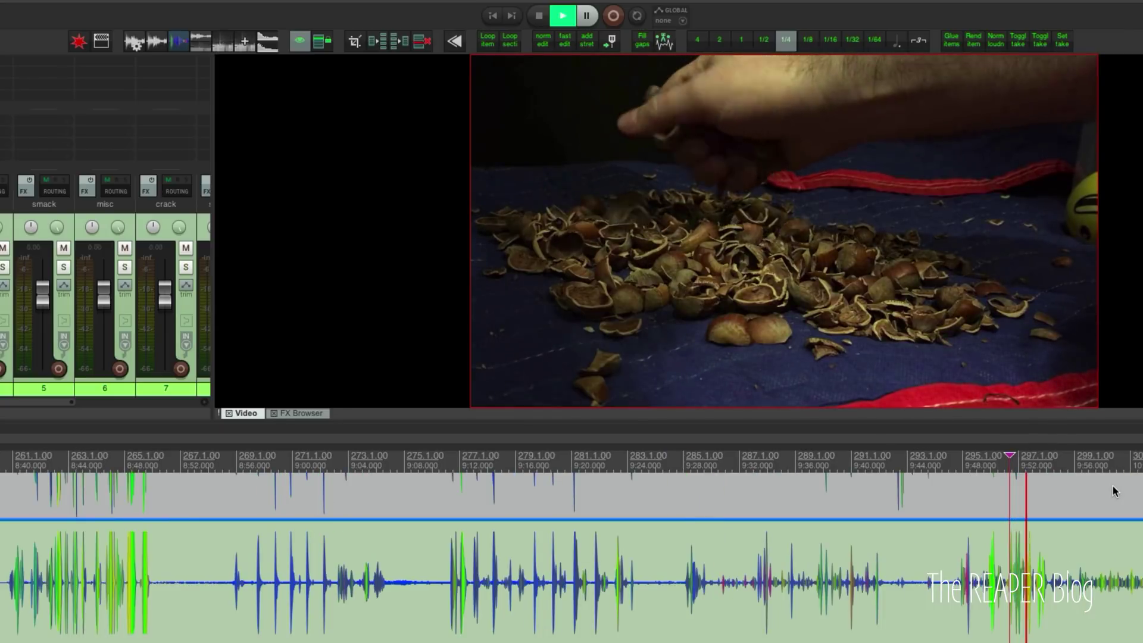
{"action": "scroll", "coordinate": [1113, 486], "scroll_direction": "right", "scroll_amount": 10}
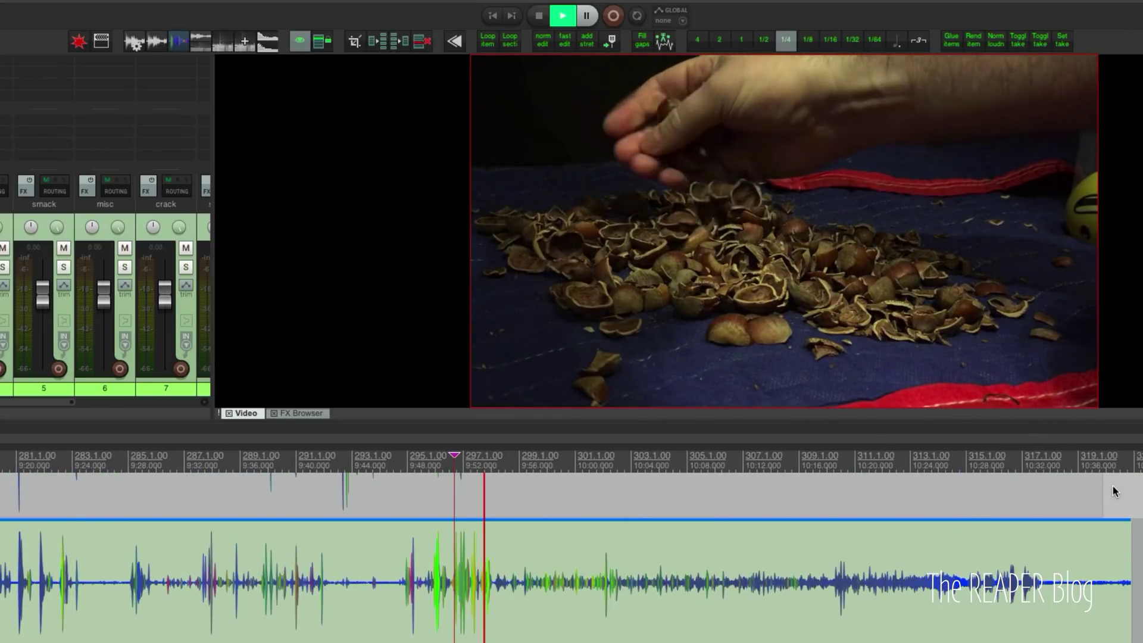
{"action": "key", "text": "space"}
{"action": "left_click", "coordinate": [772, 474]}
{"action": "key", "text": "space"}
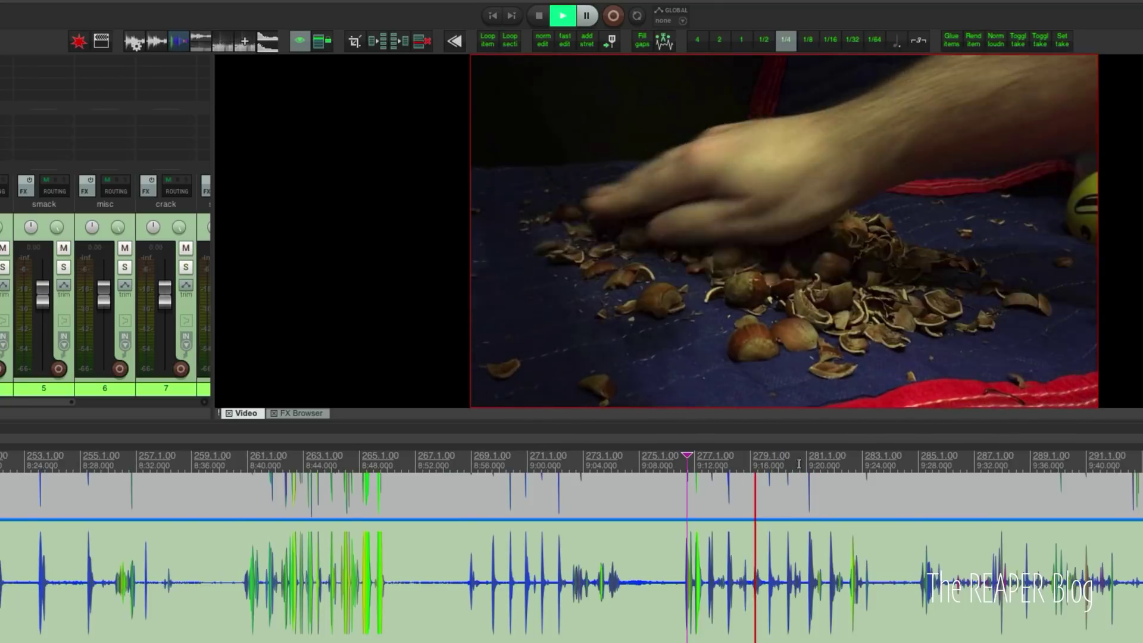
{"action": "key", "text": "space"}
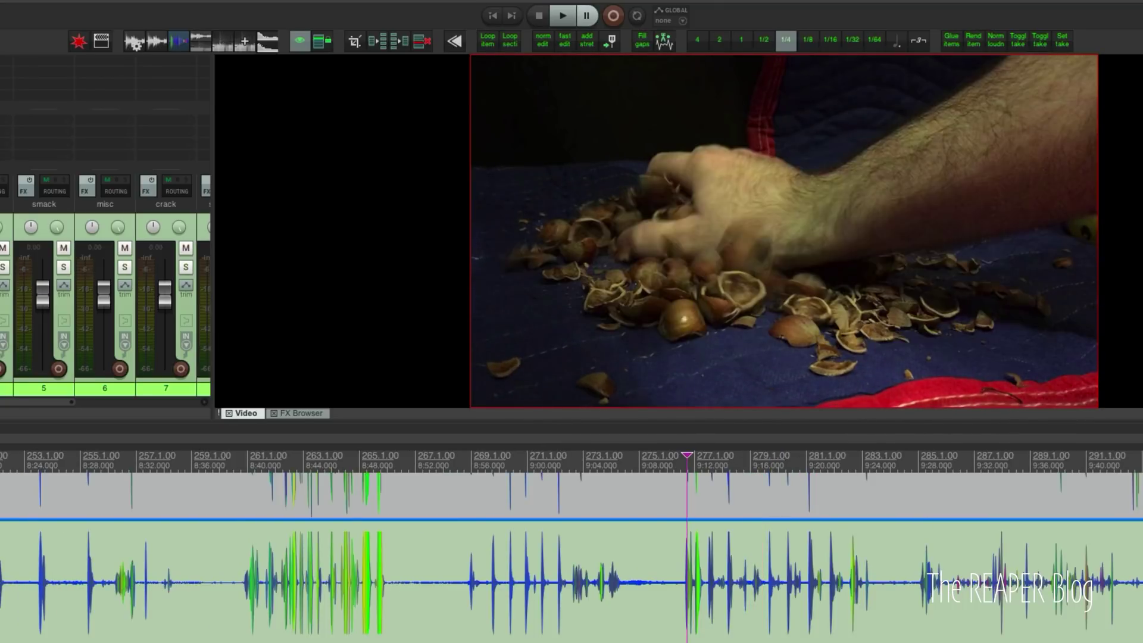
{"action": "left_click", "coordinate": [1139, 619]}
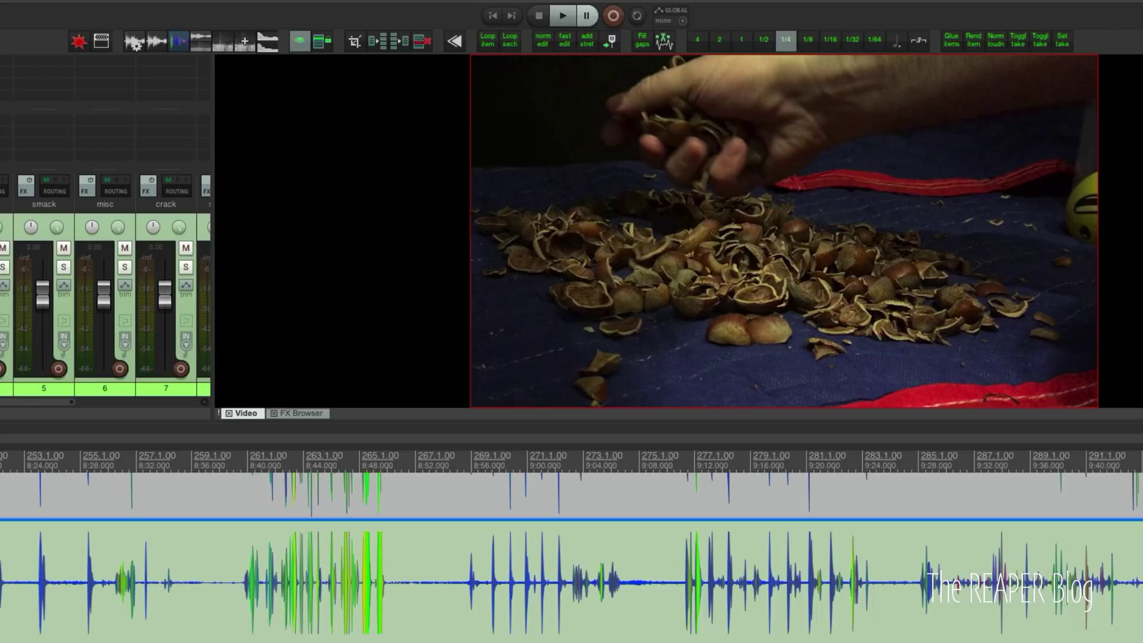
{"action": "scroll", "coordinate": [1132, 491], "scroll_direction": "right", "scroll_amount": 4}
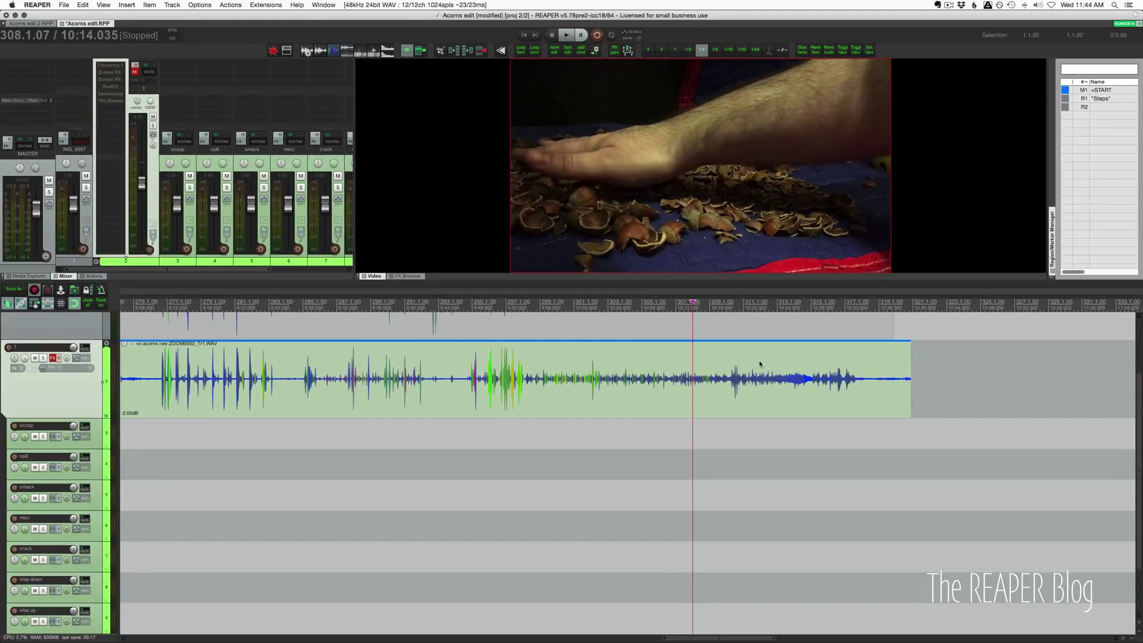
- Play the dense, loud passage of the raw recording from 5:49.296 and place the edit cursor at 5:51.256
{"action": "scroll", "coordinate": [759, 359], "scroll_direction": "down", "scroll_amount": 5}
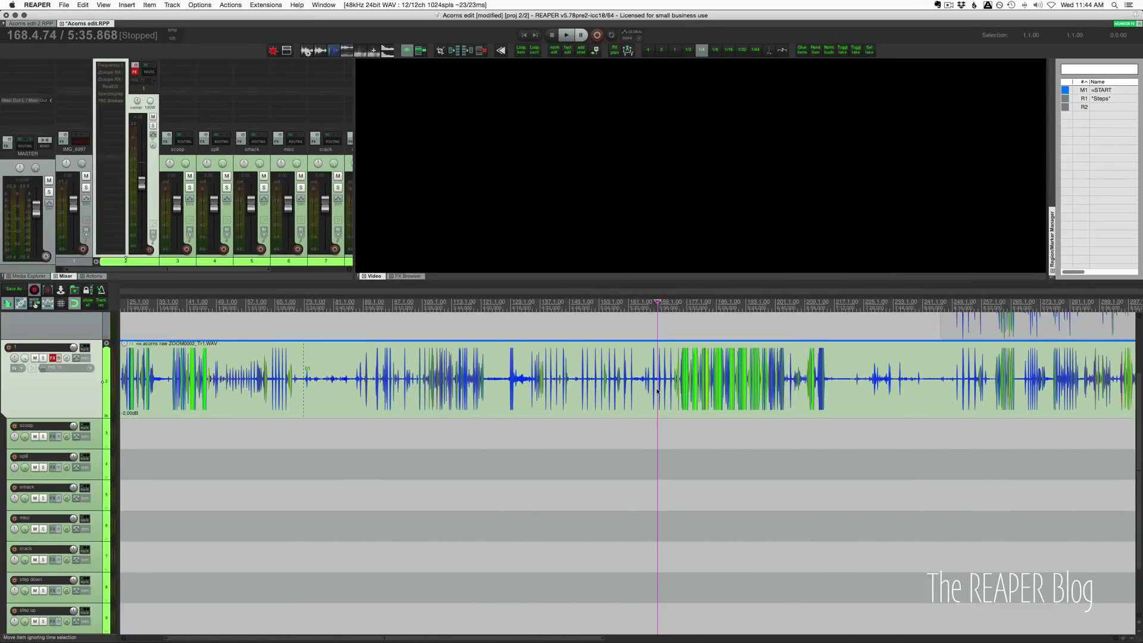
{"action": "left_click_drag", "start_coordinate": [654, 395], "coordinate": [666, 375]}
{"action": "left_click", "coordinate": [784, 310]}
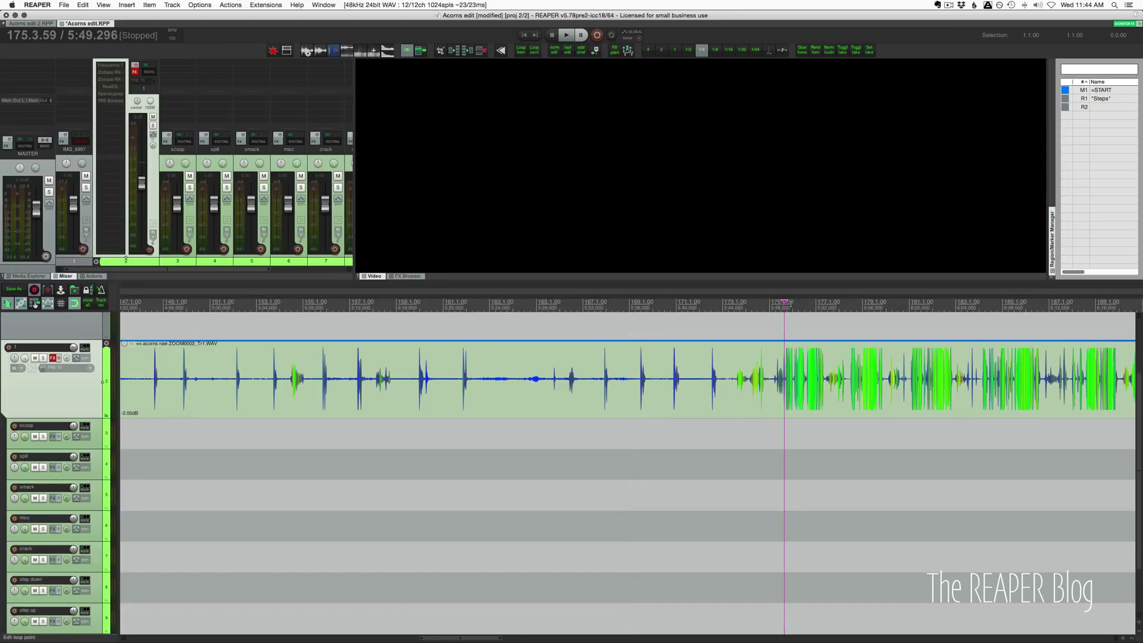
{"action": "scroll", "coordinate": [668, 344], "scroll_direction": "down", "scroll_amount": 3}
{"action": "key", "text": "space"}
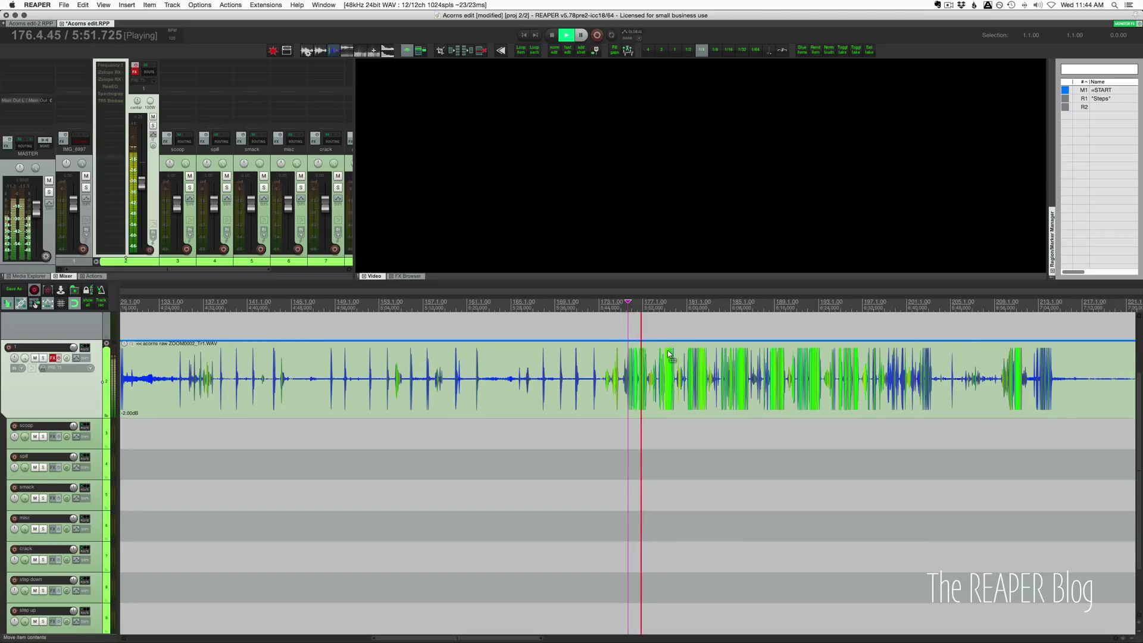
{"action": "scroll", "coordinate": [667, 352], "scroll_direction": "up", "scroll_amount": 5}
{"action": "key", "text": "space"}
{"action": "left_click", "coordinate": [569, 396]}
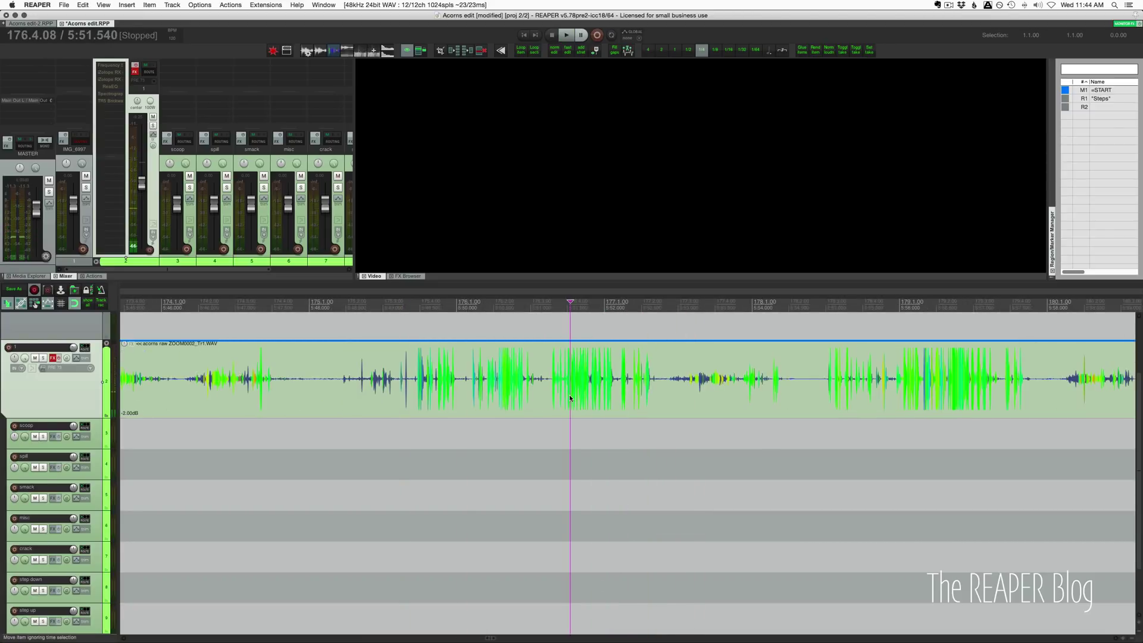
{"action": "left_click", "coordinate": [549, 405]}
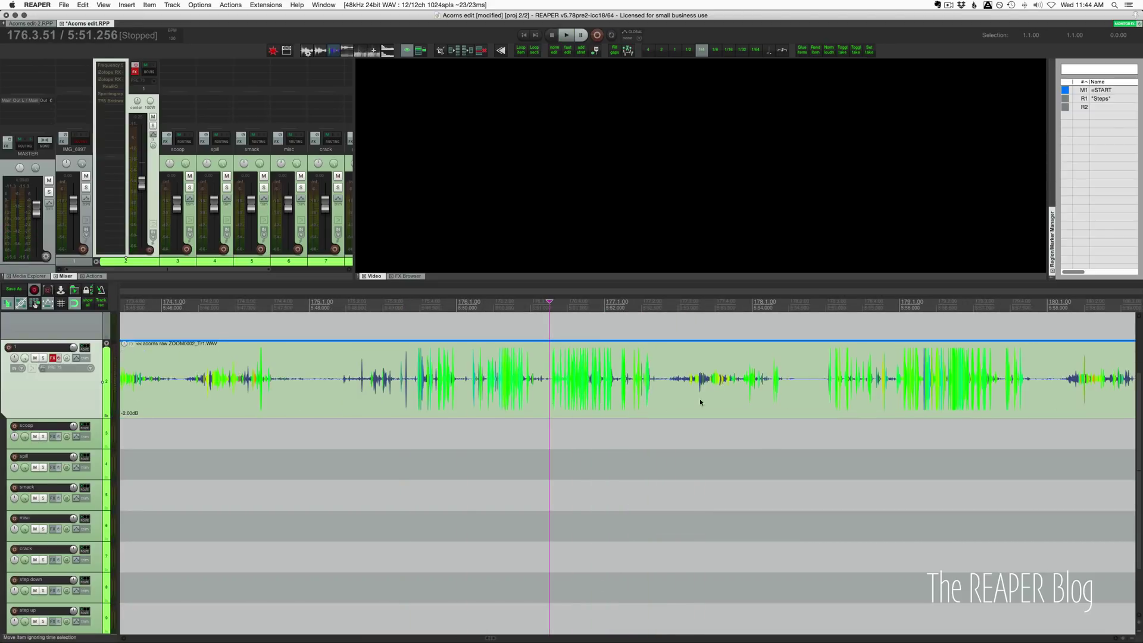
- Place the edit cursor in the loud burst at 5:56.717 and switch the waveform from spectral colours to plain peaks
{"action": "left_click", "coordinate": [952, 392]}
{"action": "scroll", "coordinate": [863, 393], "scroll_direction": "up", "scroll_amount": 8}
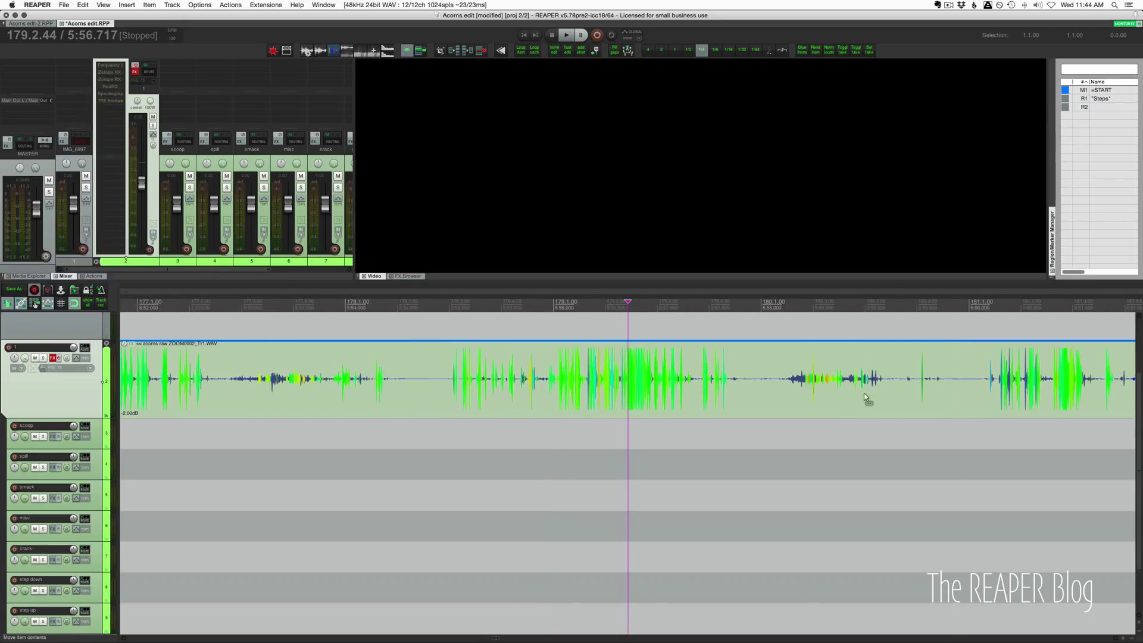
{"action": "left_click", "coordinate": [319, 50]}
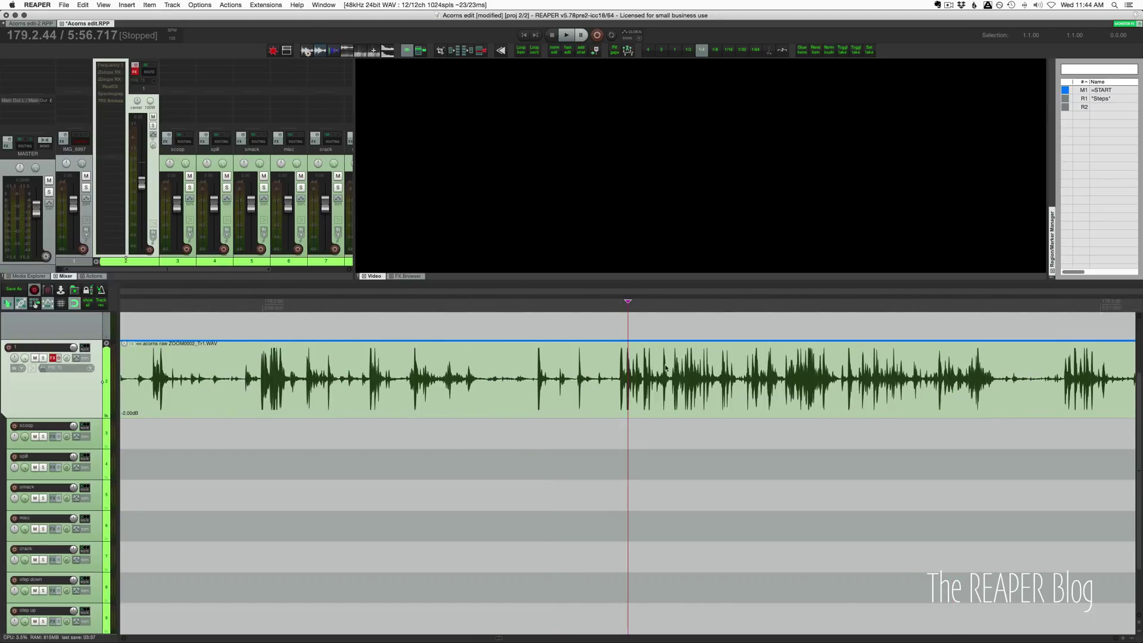
- Examine the raw recording's waveform around 5:56.7 down to individual samples for flattened, clipped peaks
{"action": "scroll", "coordinate": [658, 380], "scroll_direction": "up", "scroll_amount": 5}
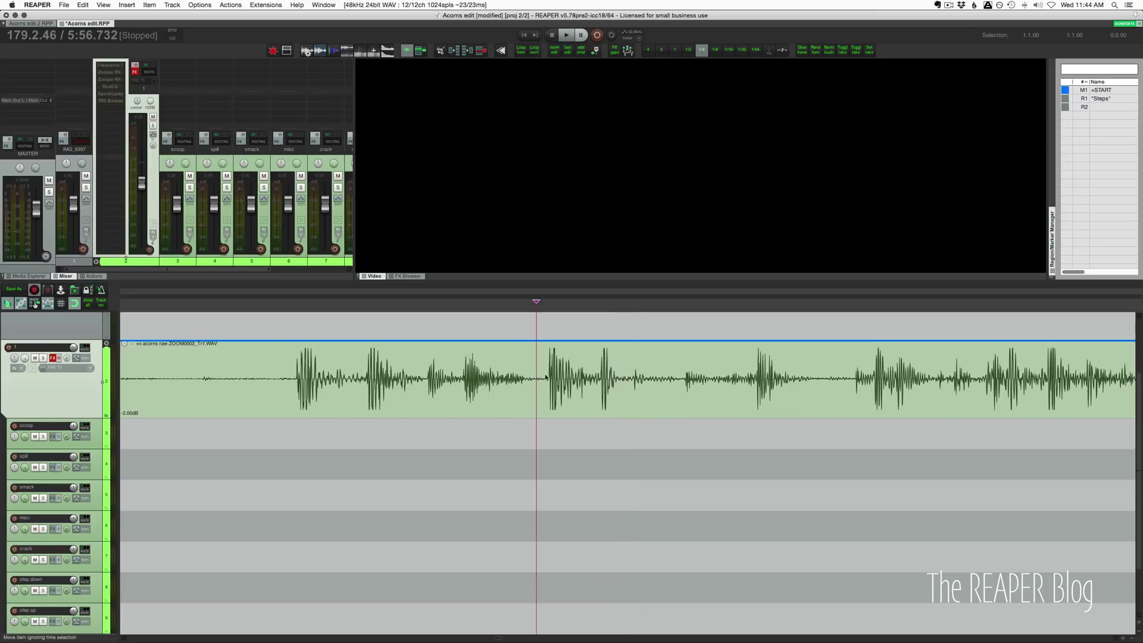
{"action": "scroll", "coordinate": [548, 379], "scroll_direction": "up", "scroll_amount": 6}
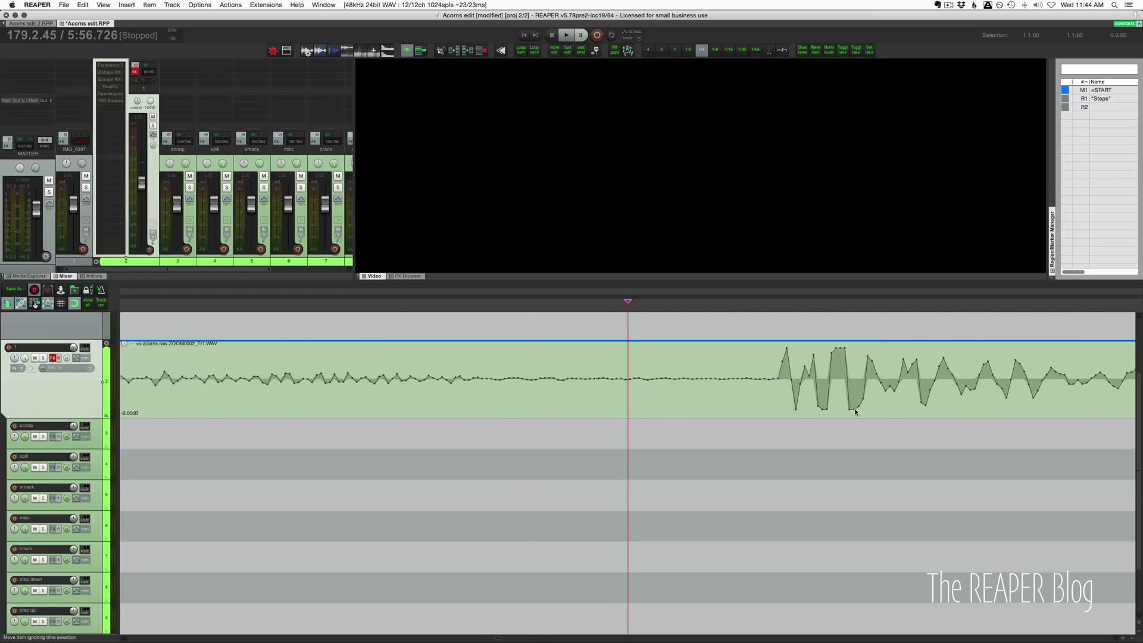
{"action": "scroll", "coordinate": [844, 405], "scroll_direction": "down", "scroll_amount": 10}
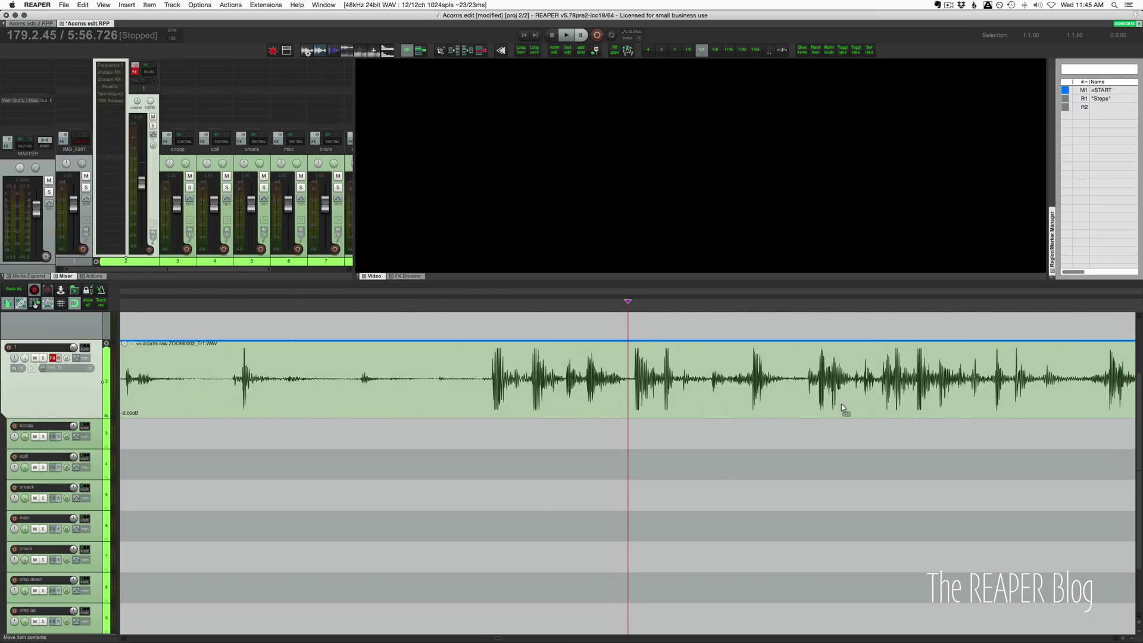
{"action": "scroll", "coordinate": [841, 403], "scroll_direction": "down", "scroll_amount": 2}
{"action": "key", "text": "space"}
{"action": "key", "text": "space"}
{"action": "scroll", "coordinate": [841, 404], "scroll_direction": "down", "scroll_amount": 5}
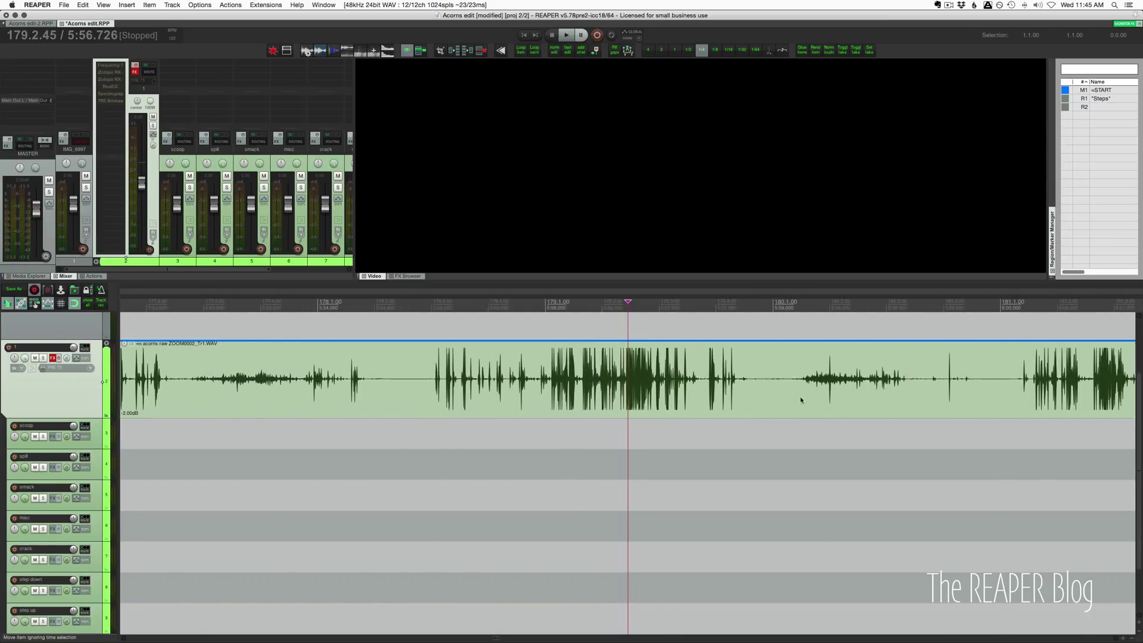
- Review the whole raw recording from end to end and move the edit cursor to just before the START marker
{"action": "left_click", "coordinate": [590, 386]}
{"action": "scroll", "coordinate": [618, 393], "scroll_direction": "down", "scroll_amount": 2}
{"action": "scroll", "coordinate": [620, 397], "scroll_direction": "down", "scroll_amount": 8}
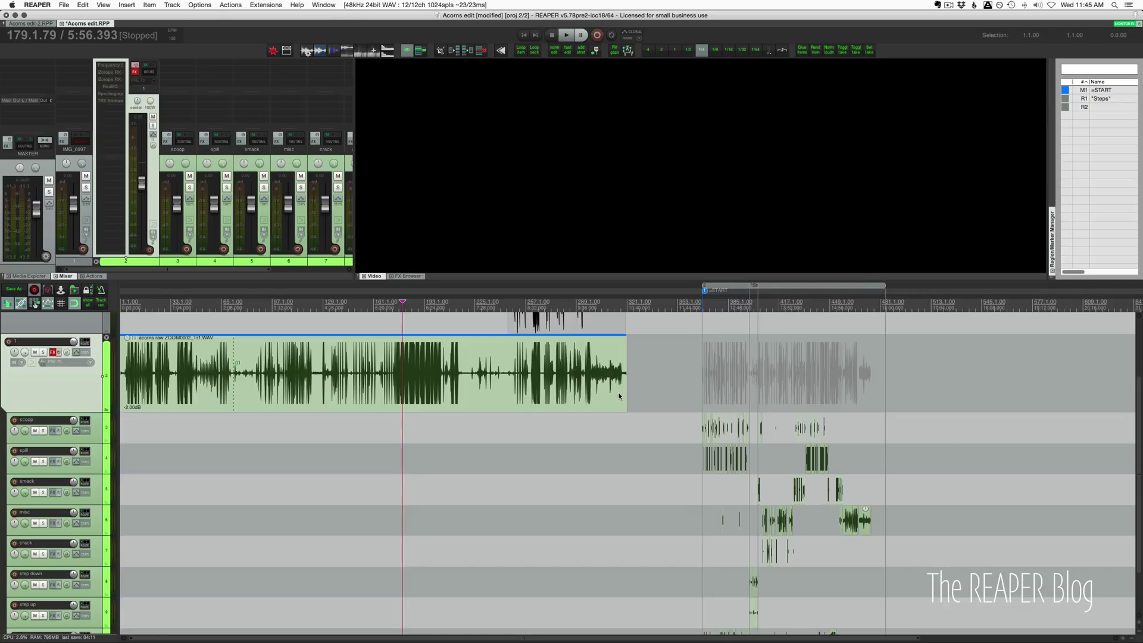
{"action": "left_click", "coordinate": [467, 389]}
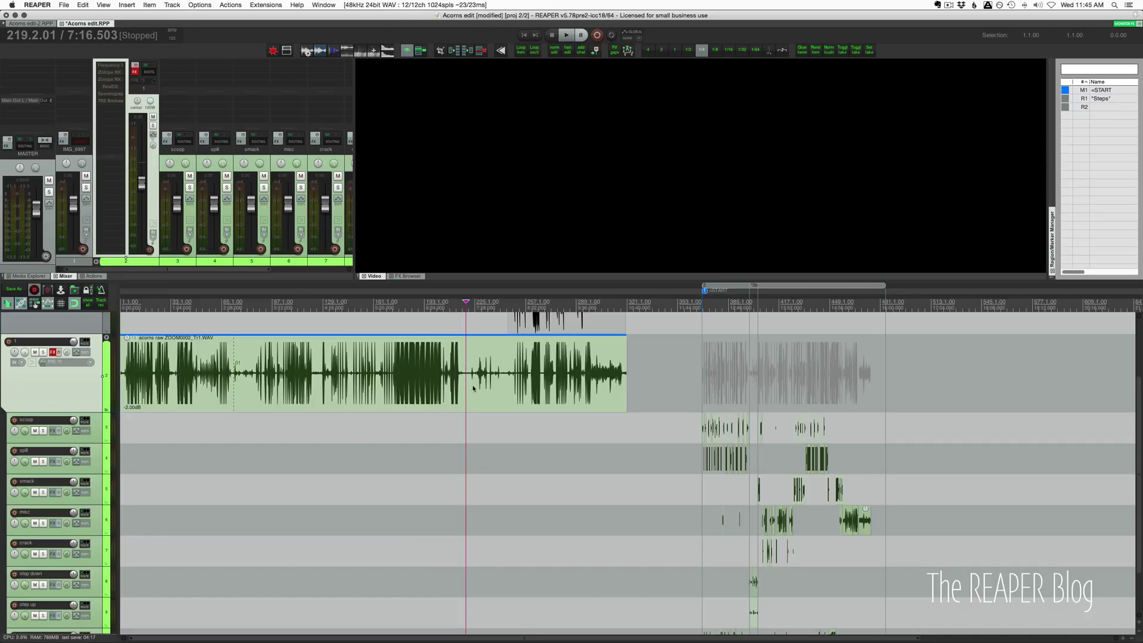
{"action": "left_click", "coordinate": [698, 381]}
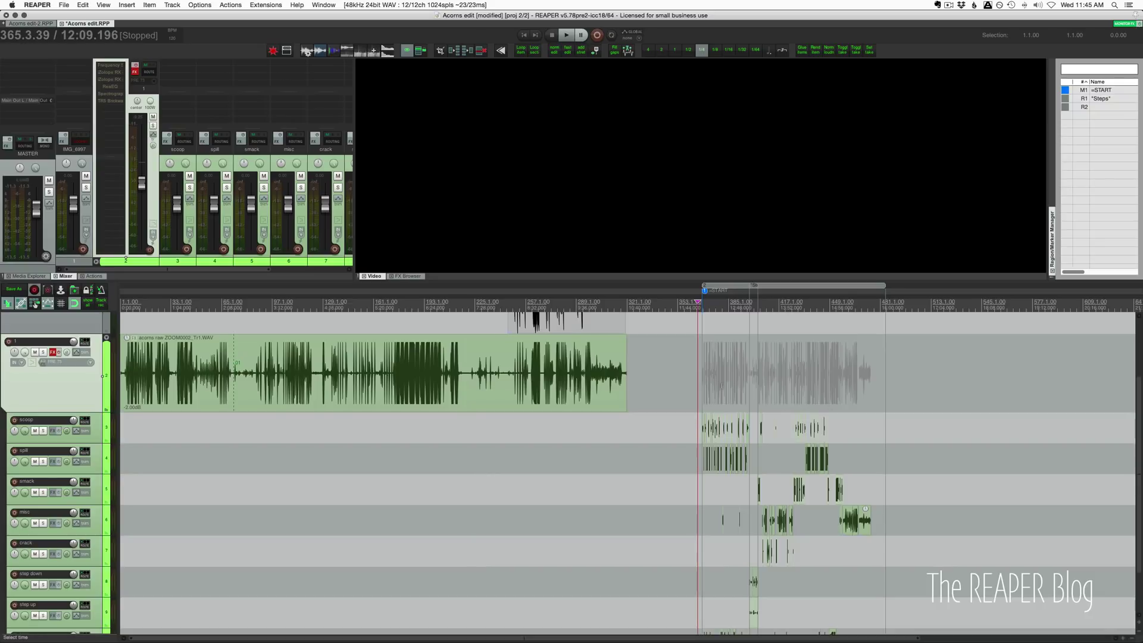
- Examine the separated clips after the START marker on the scoop, spill, misc and Little drops tracks
{"action": "left_click", "coordinate": [698, 378]}
{"action": "left_click", "coordinate": [724, 420]}
{"action": "scroll", "coordinate": [720, 418], "scroll_direction": "up", "scroll_amount": 10}
{"action": "scroll", "coordinate": [720, 418], "scroll_direction": "left", "scroll_amount": 5}
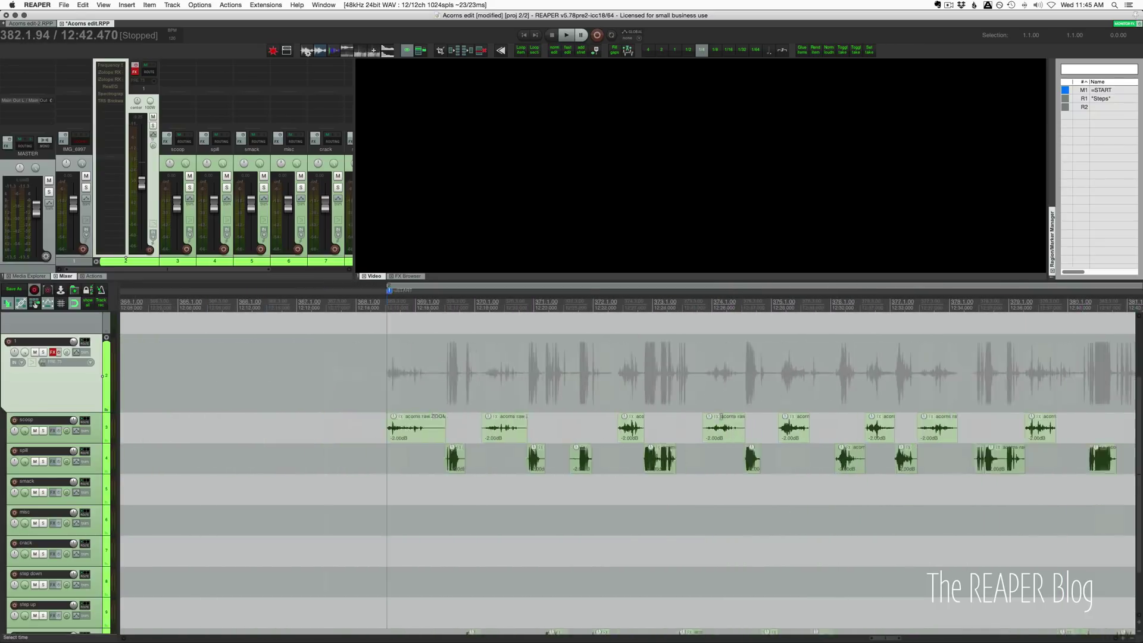
{"action": "scroll", "coordinate": [721, 416], "scroll_direction": "left", "scroll_amount": 3}
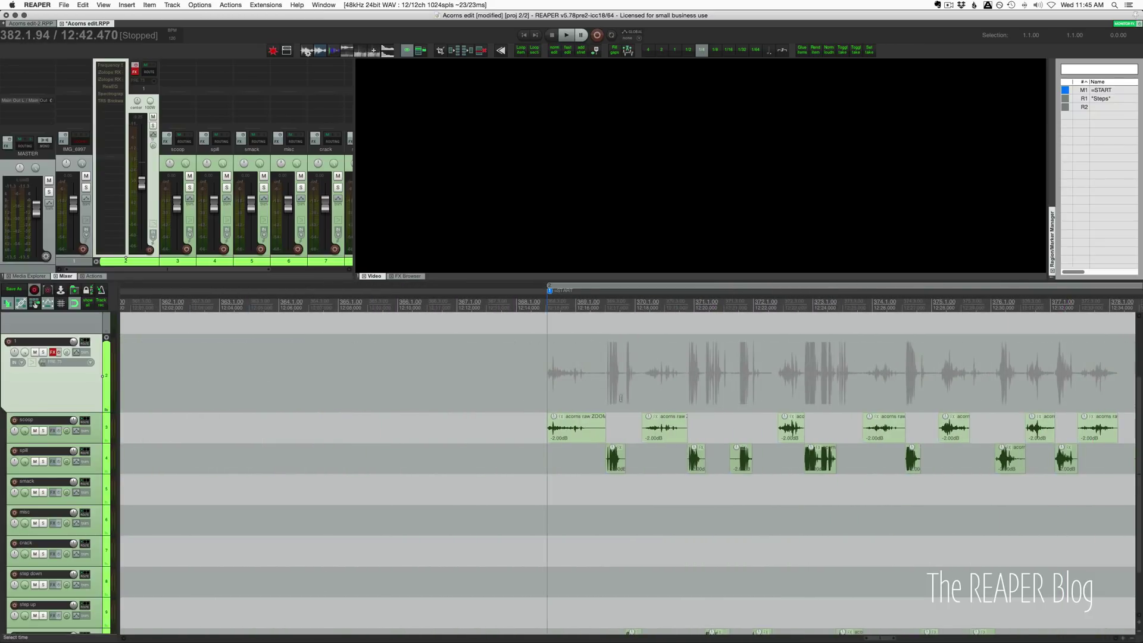
{"action": "scroll", "coordinate": [620, 398], "scroll_direction": "down", "scroll_amount": 3}
{"action": "scroll", "coordinate": [631, 396], "scroll_direction": "down", "scroll_amount": 2}
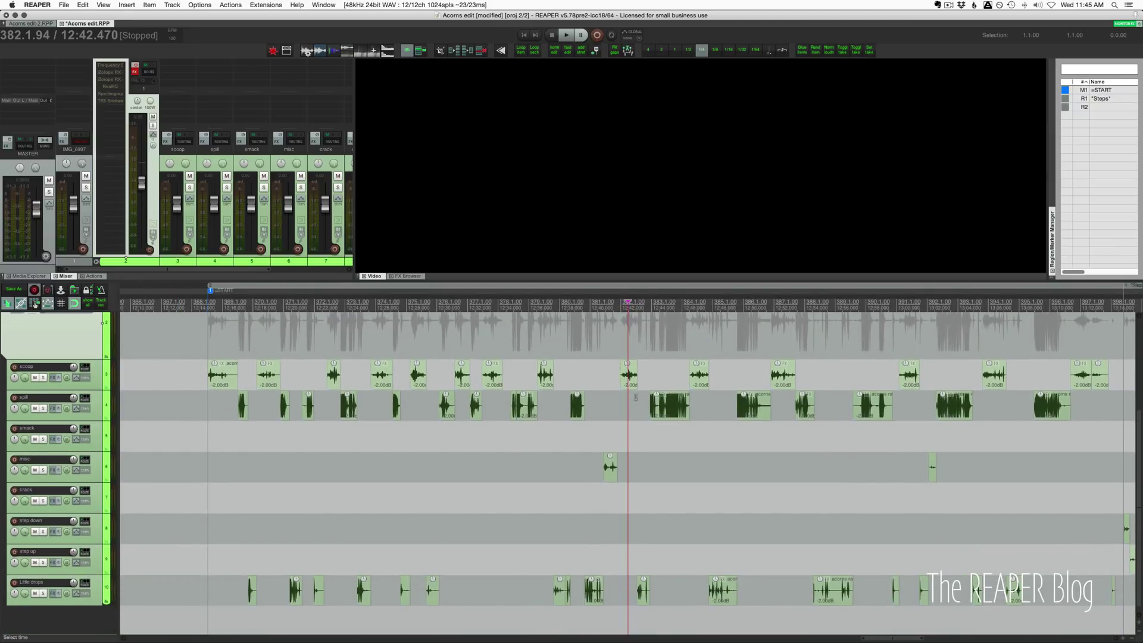
- Hide the docked mixer and video to enlarge the arrange view, and select the scoop track
{"action": "key", "text": "alt+d"}
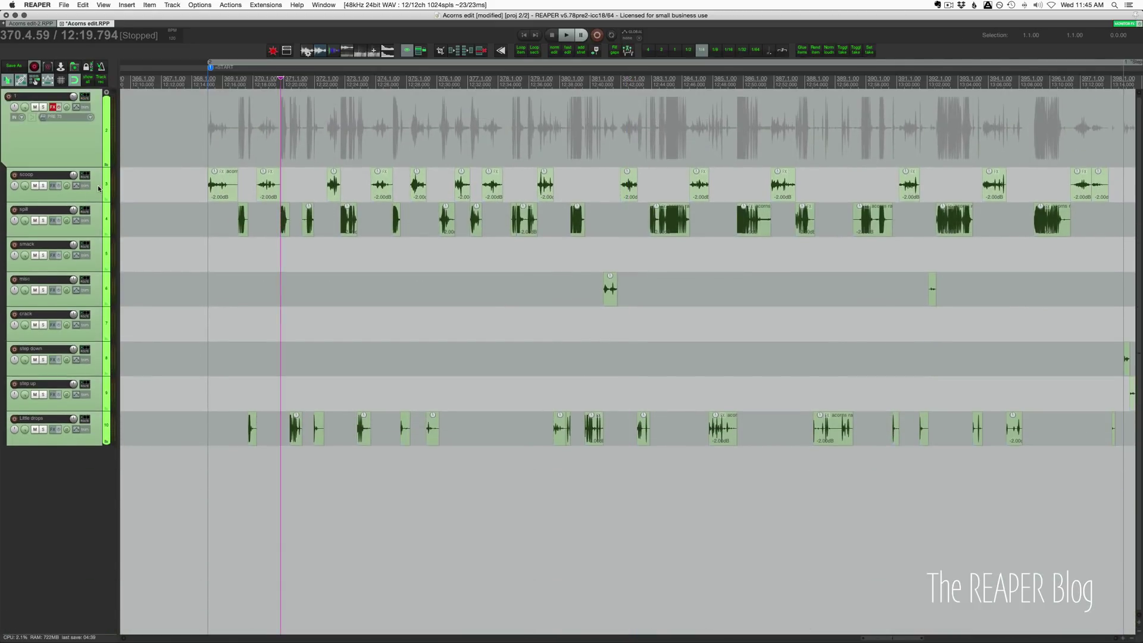
{"action": "left_click", "coordinate": [99, 189]}
{"action": "scroll", "coordinate": [112, 224], "scroll_direction": "up", "scroll_amount": 5}
{"action": "scroll", "coordinate": [111, 225], "scroll_direction": "down", "scroll_amount": 1}
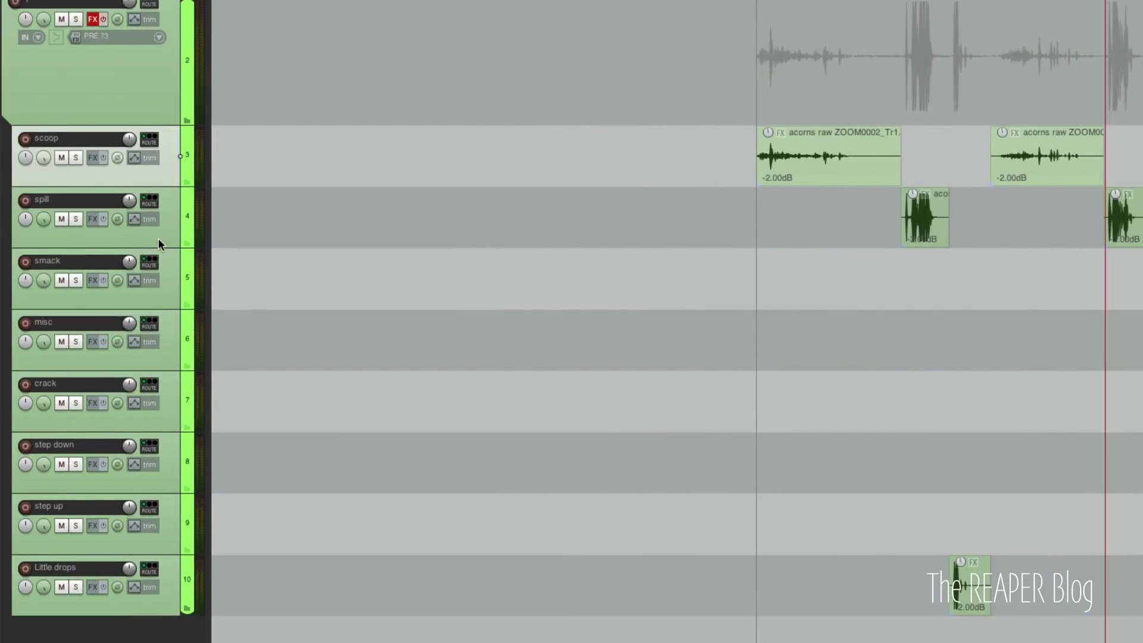
- Go through the sound-category tracks, selecting spill, smack, misc, crack, step down and Little drops in turn
{"action": "left_click", "coordinate": [169, 235]}
{"action": "left_click", "coordinate": [170, 283]}
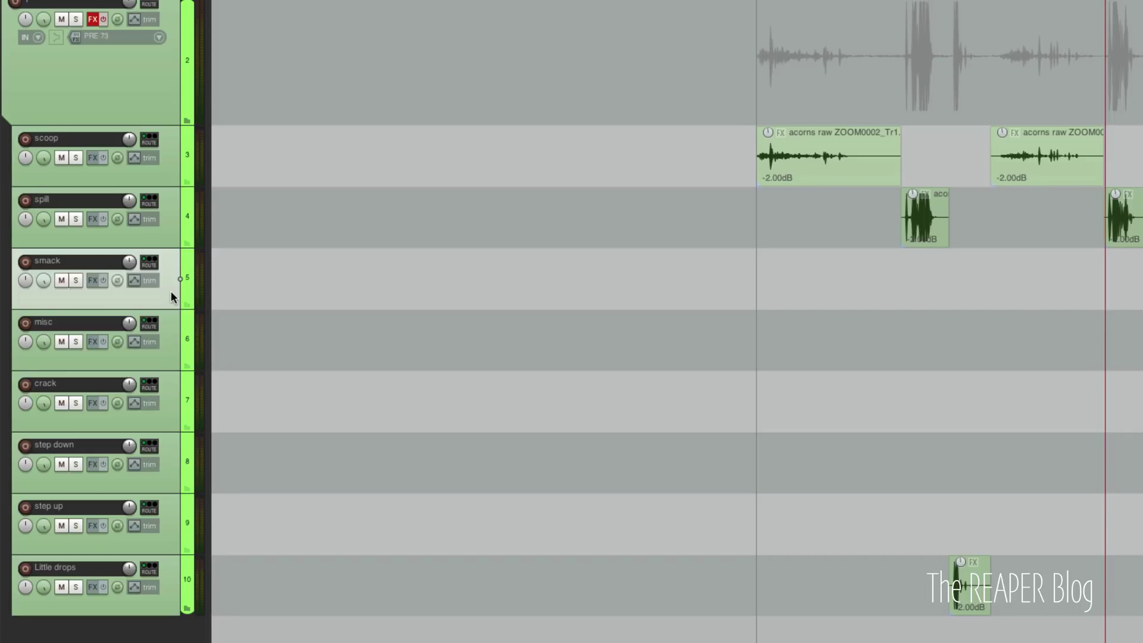
{"action": "left_click", "coordinate": [172, 331]}
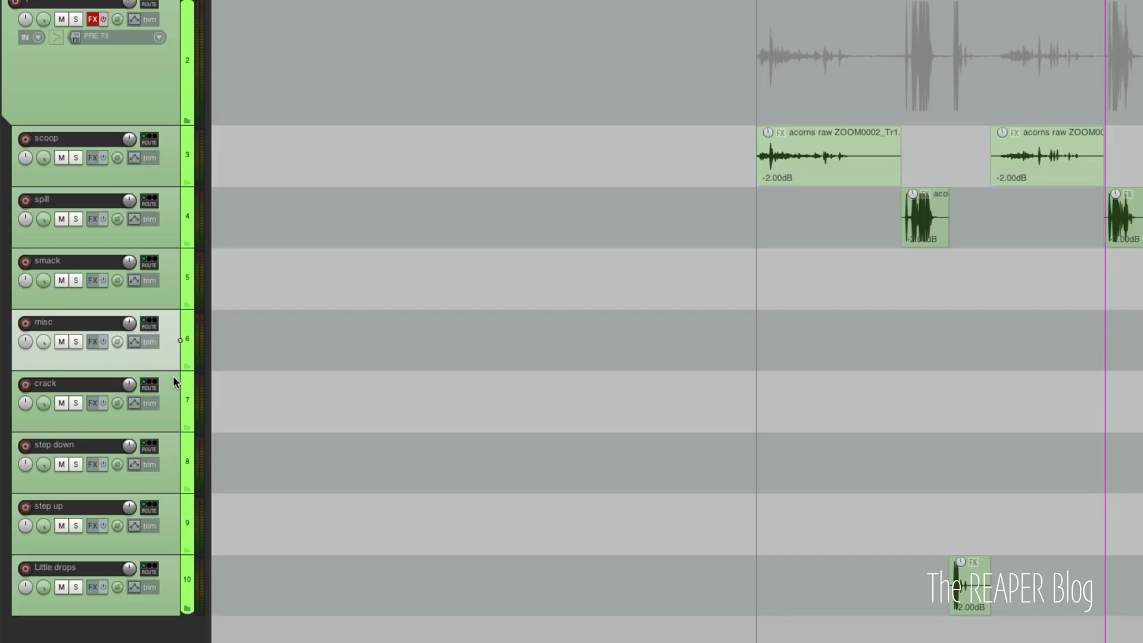
{"action": "left_click", "coordinate": [172, 410]}
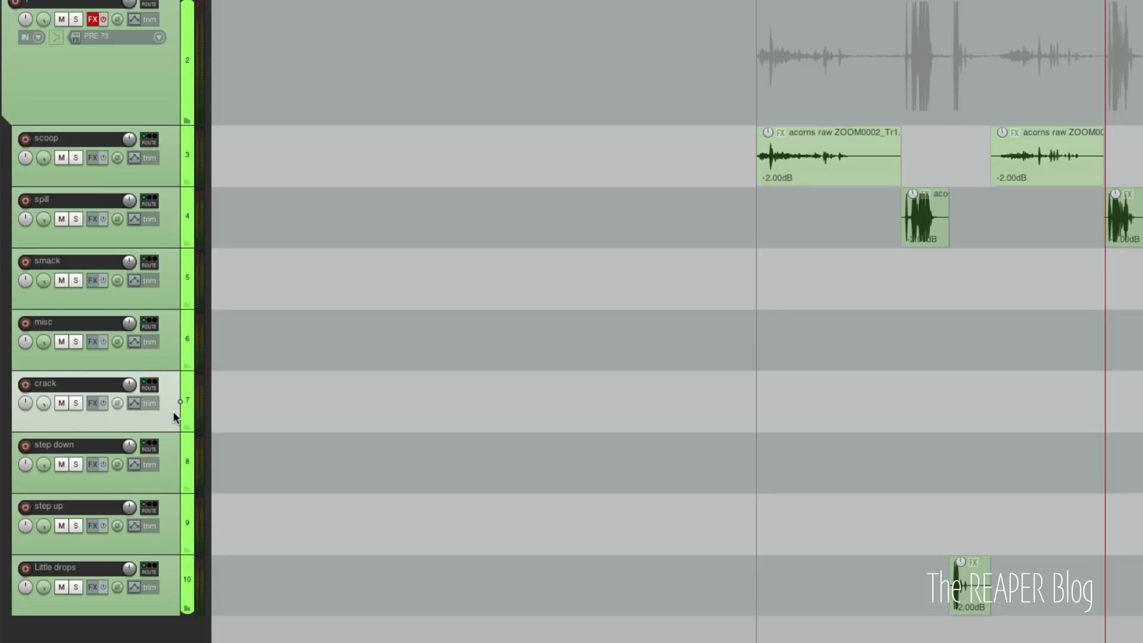
{"action": "left_click", "coordinate": [169, 463]}
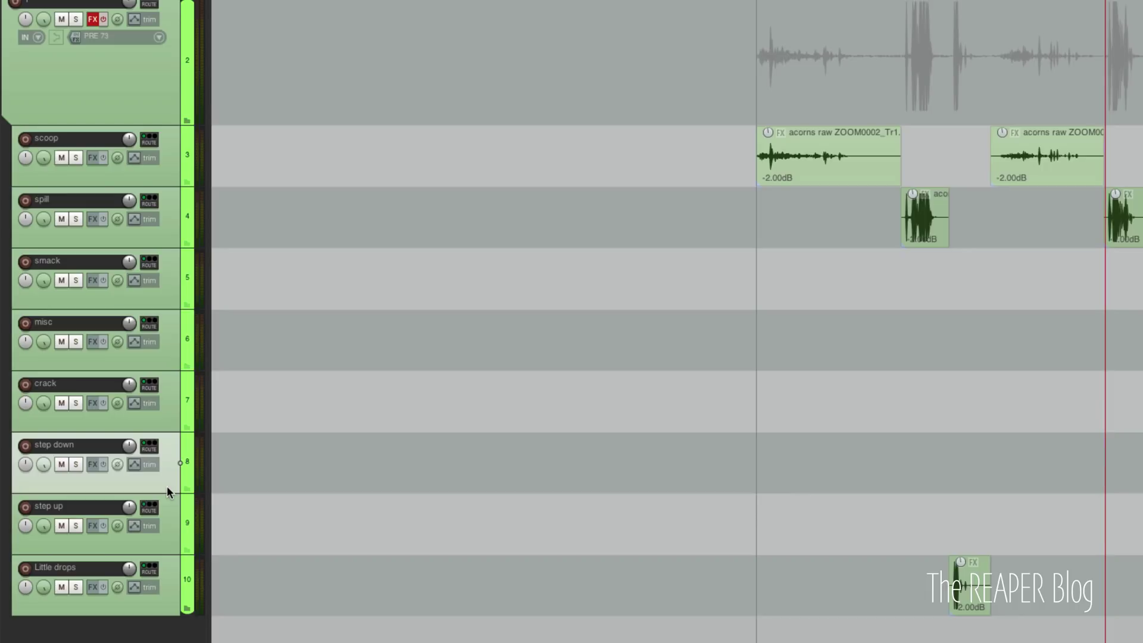
{"action": "left_click", "coordinate": [170, 562]}
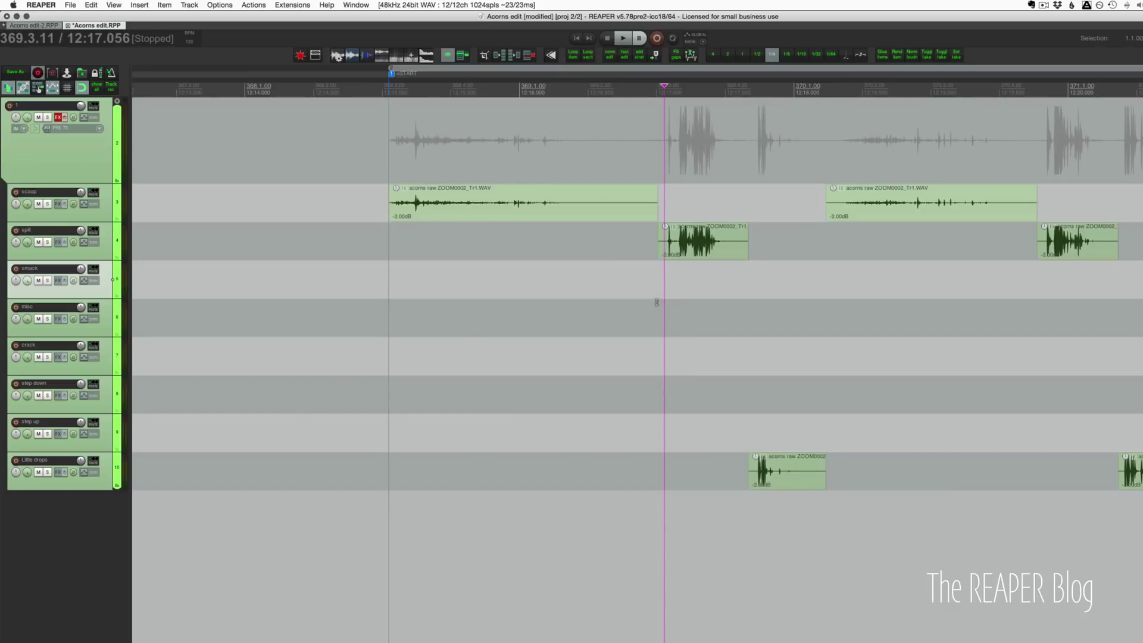
- Check how the first clips alternate between scoop, spill and Little drops, placing the edit cursor at 12:20.357
{"action": "key", "text": "space"}
{"action": "key", "text": "space"}
{"action": "scroll", "coordinate": [754, 378], "scroll_direction": "right", "scroll_amount": 3}
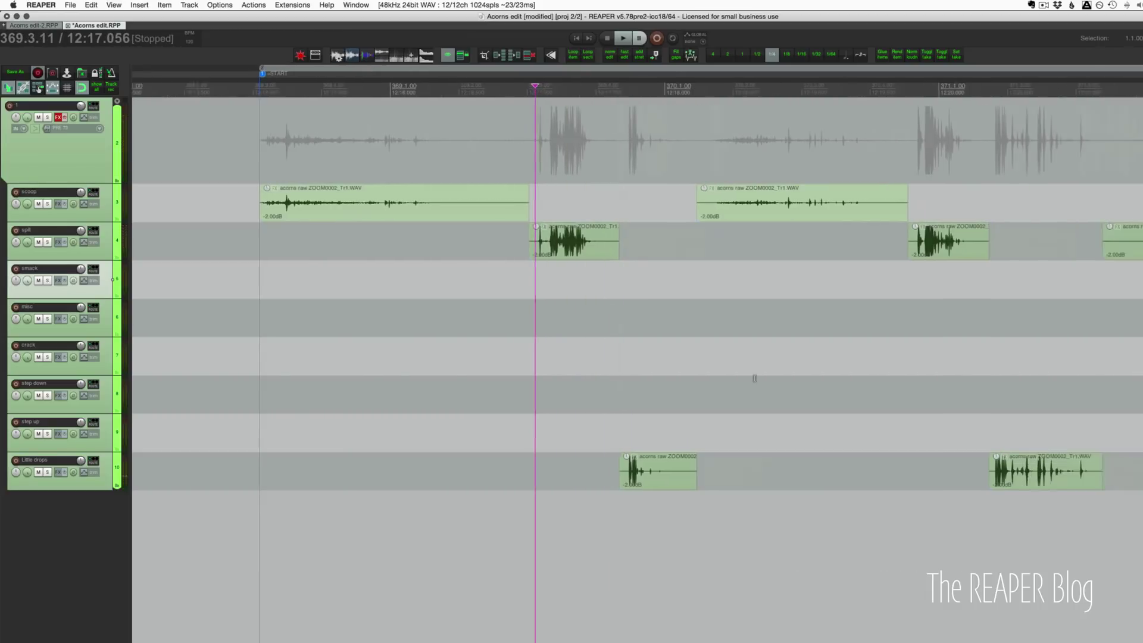
{"action": "scroll", "coordinate": [754, 379], "scroll_direction": "right", "scroll_amount": 2}
{"action": "left_click", "coordinate": [906, 409]}
{"action": "key", "text": "space"}
{"action": "key", "text": "space"}
{"action": "scroll", "coordinate": [905, 410], "scroll_direction": "right", "scroll_amount": 5}
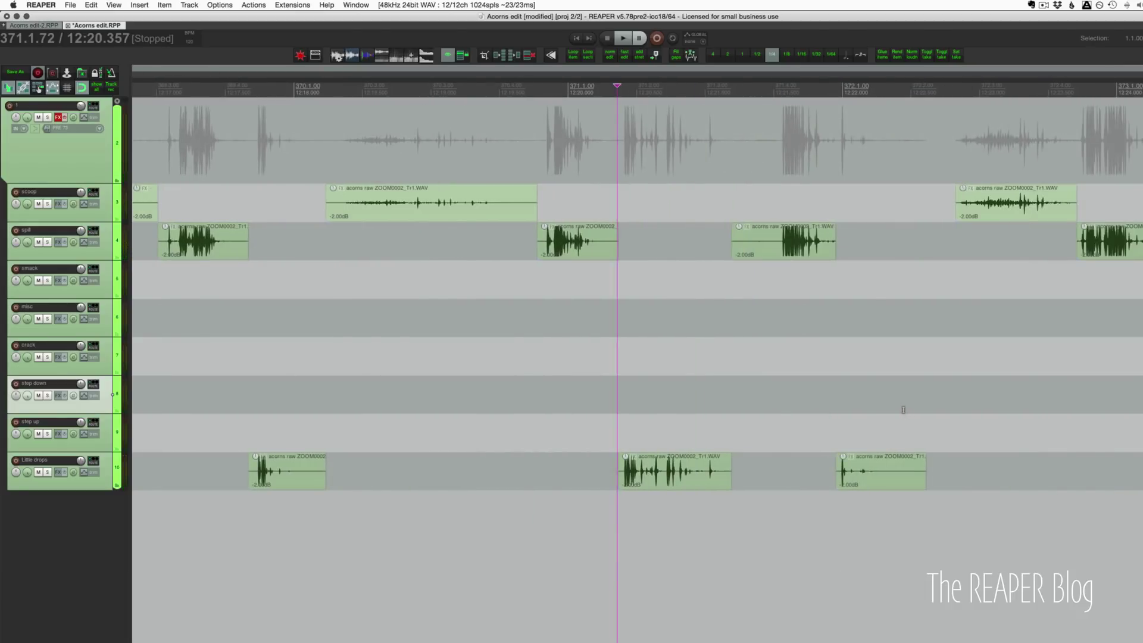
- Play the second scoop clip from 12:18.413 to hear its sound
{"action": "left_click", "coordinate": [351, 208]}
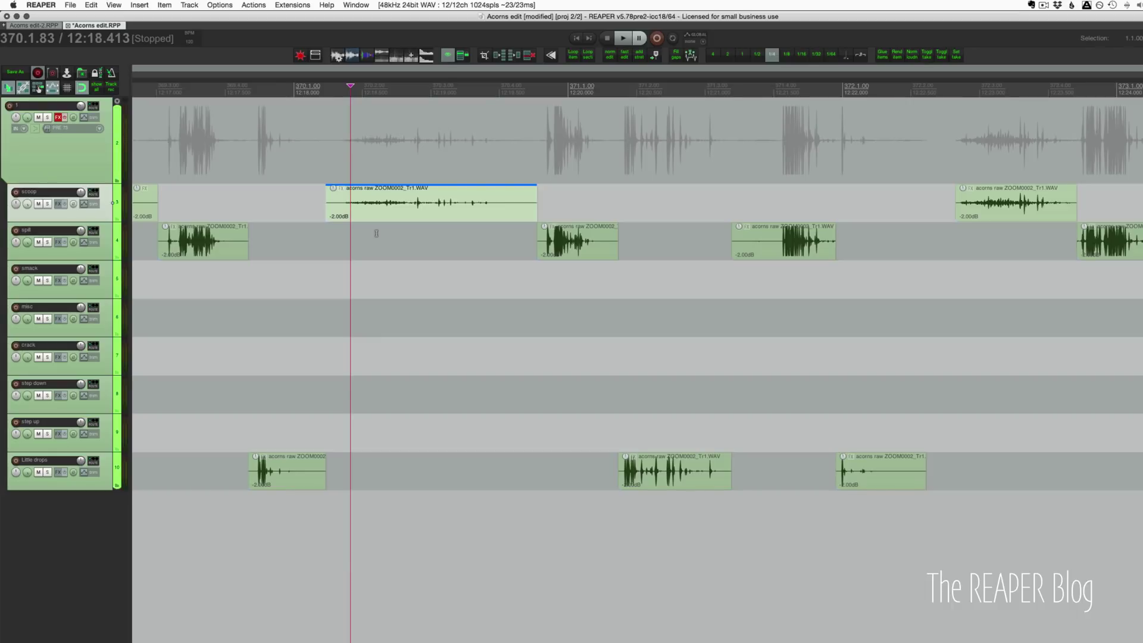
{"action": "key", "text": "space"}
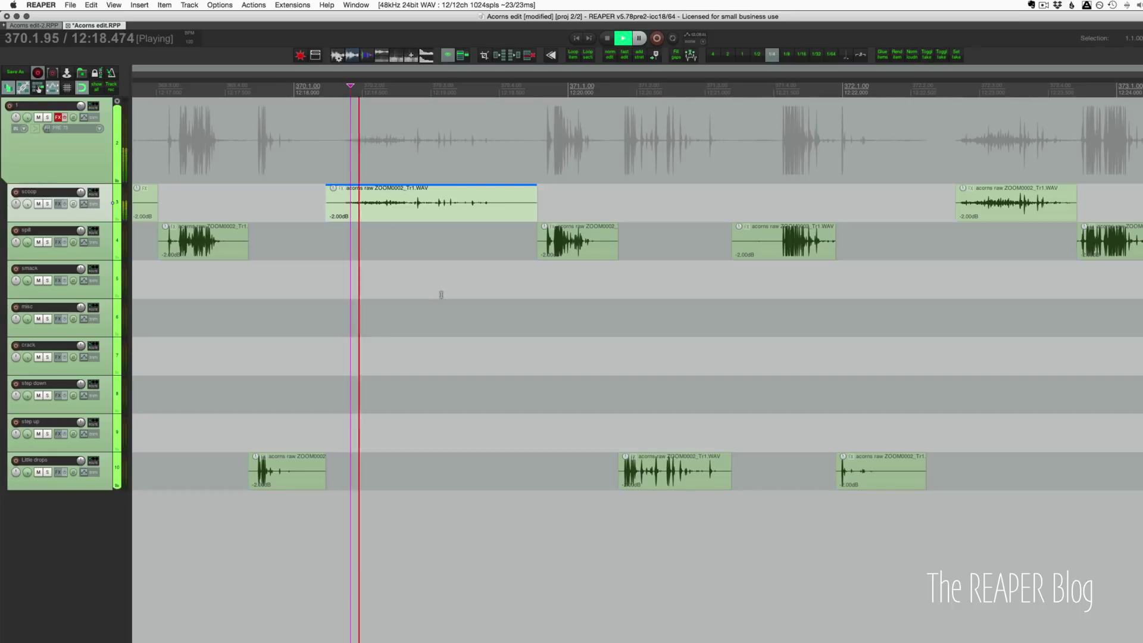
{"action": "key", "text": "space"}
- Move the Little drops track up so it sits directly below the spill track
{"action": "scroll", "coordinate": [442, 294], "scroll_direction": "down", "scroll_amount": 6}
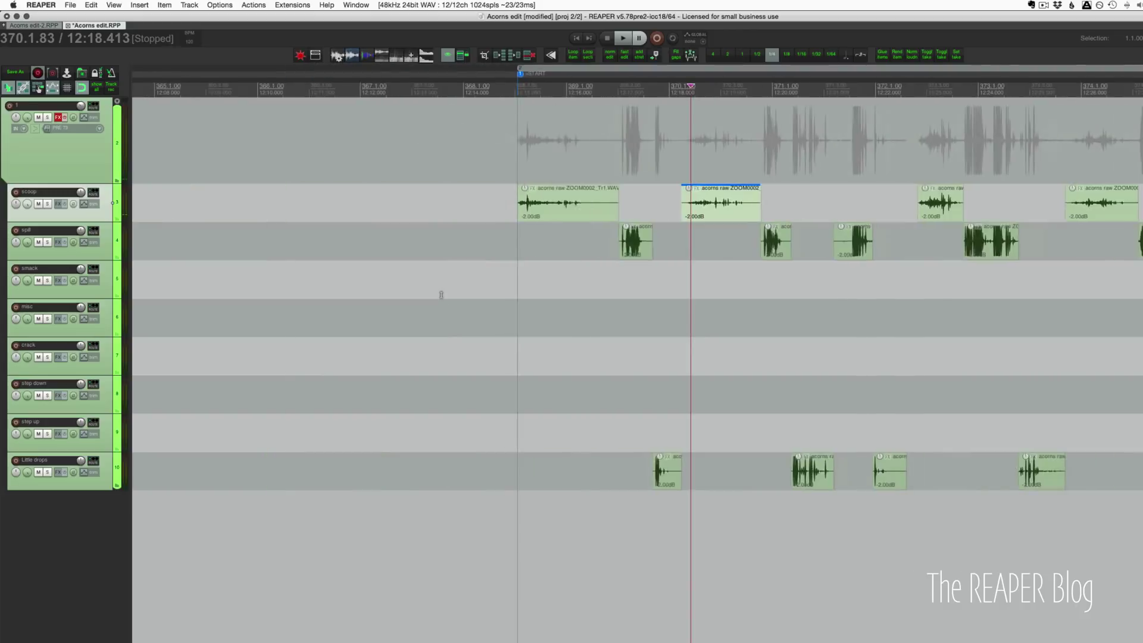
{"action": "scroll", "coordinate": [441, 295], "scroll_direction": "right", "scroll_amount": 5}
{"action": "scroll", "coordinate": [497, 263], "scroll_direction": "right", "scroll_amount": 4}
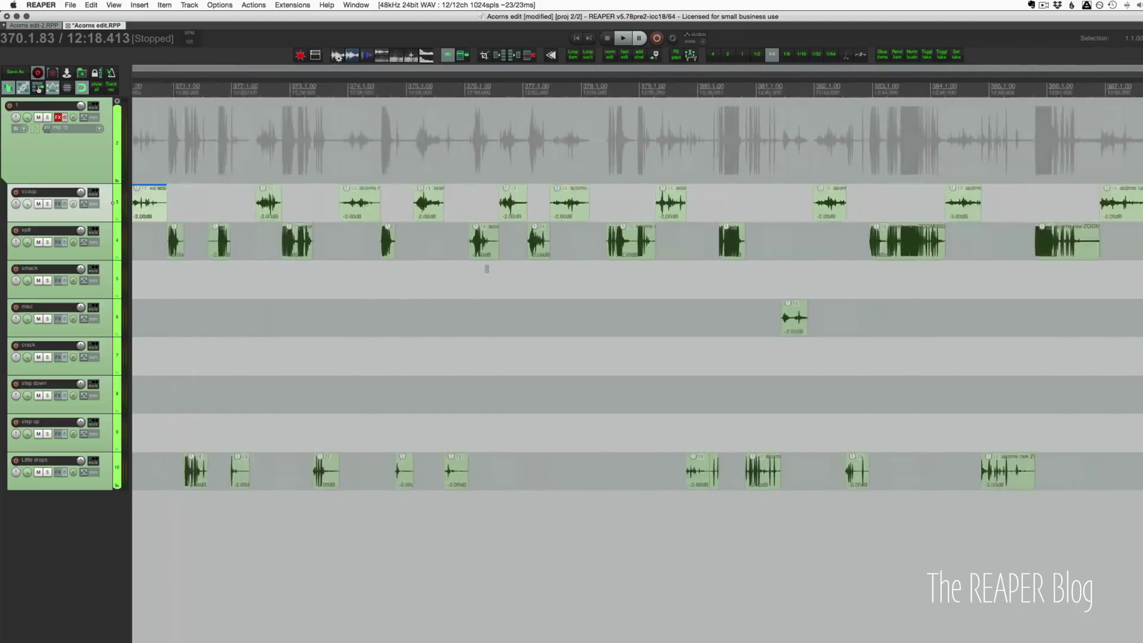
{"action": "scroll", "coordinate": [480, 282], "scroll_direction": "left", "scroll_amount": 3}
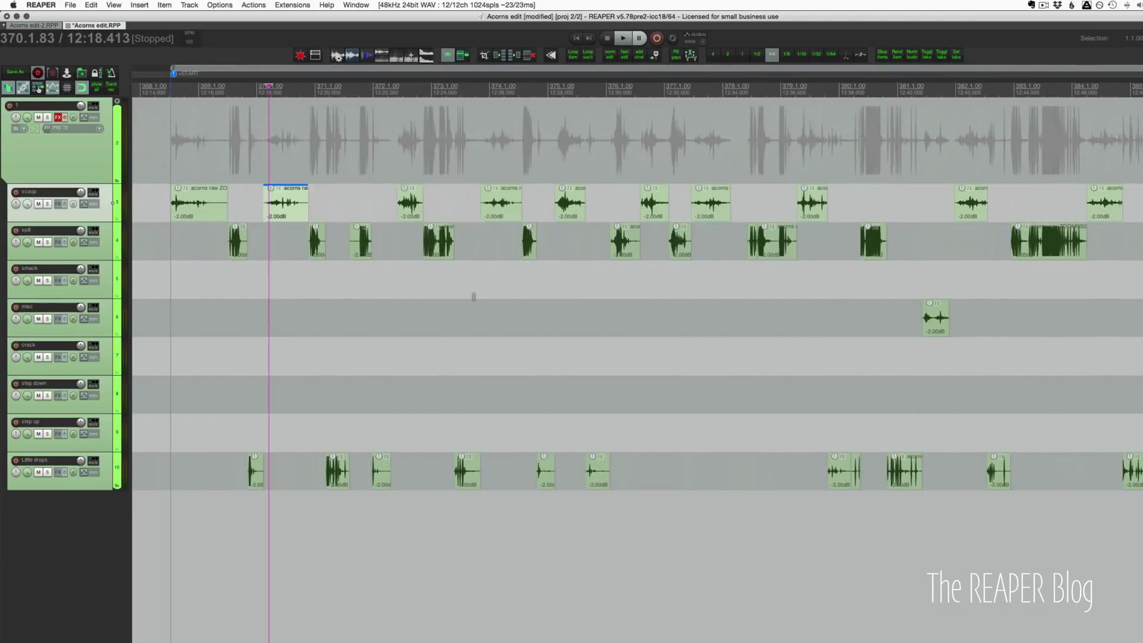
{"action": "left_click", "coordinate": [113, 470]}
{"action": "left_click_drag", "start_coordinate": [117, 292], "coordinate": [117, 261]}
- Play the alternating step down and step up clips from the start of the Steps region
{"action": "scroll", "coordinate": [474, 356], "scroll_direction": "down", "scroll_amount": 3}
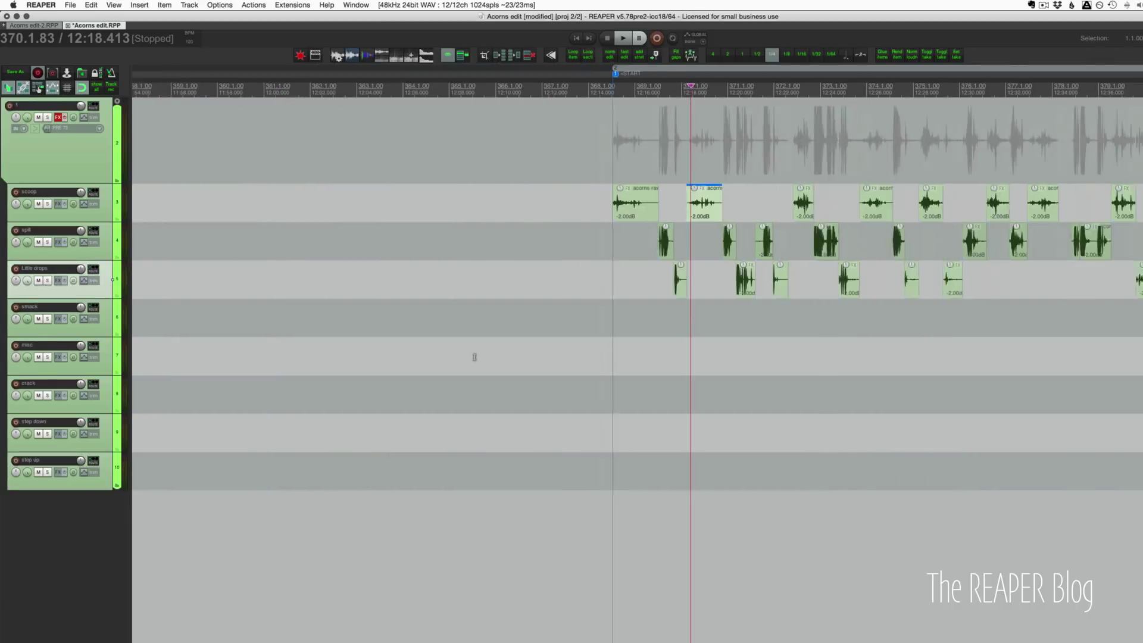
{"action": "scroll", "coordinate": [474, 357], "scroll_direction": "right", "scroll_amount": 15}
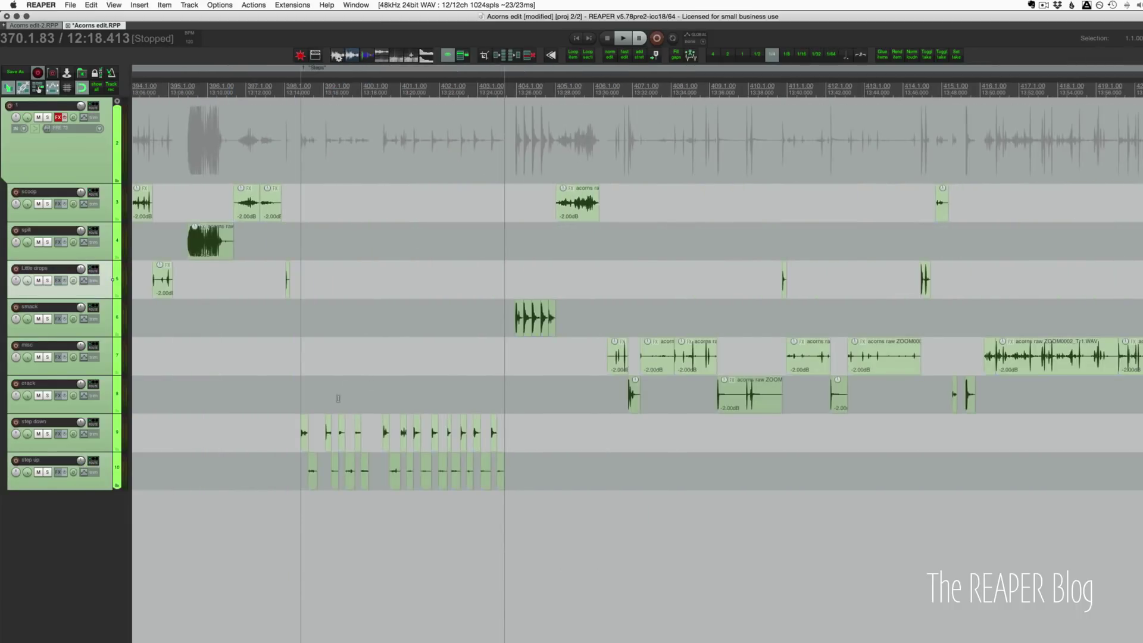
{"action": "left_click", "coordinate": [300, 388]}
{"action": "scroll", "coordinate": [395, 474], "scroll_direction": "up", "scroll_amount": 5}
{"action": "key", "text": "space"}
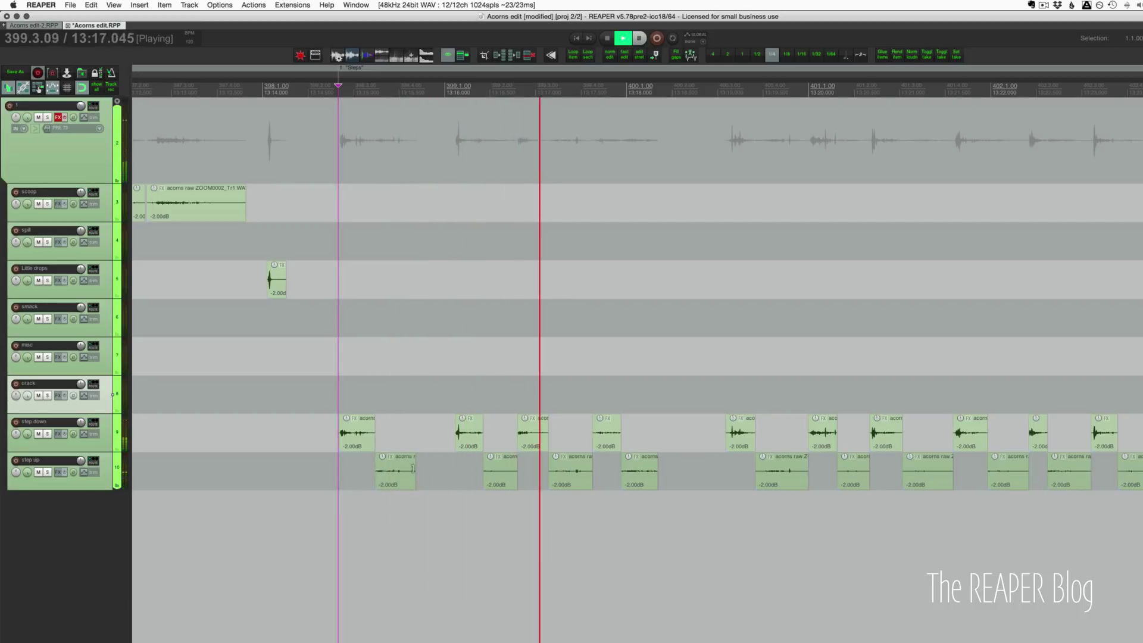
{"action": "scroll", "coordinate": [413, 469], "scroll_direction": "right", "scroll_amount": 5}
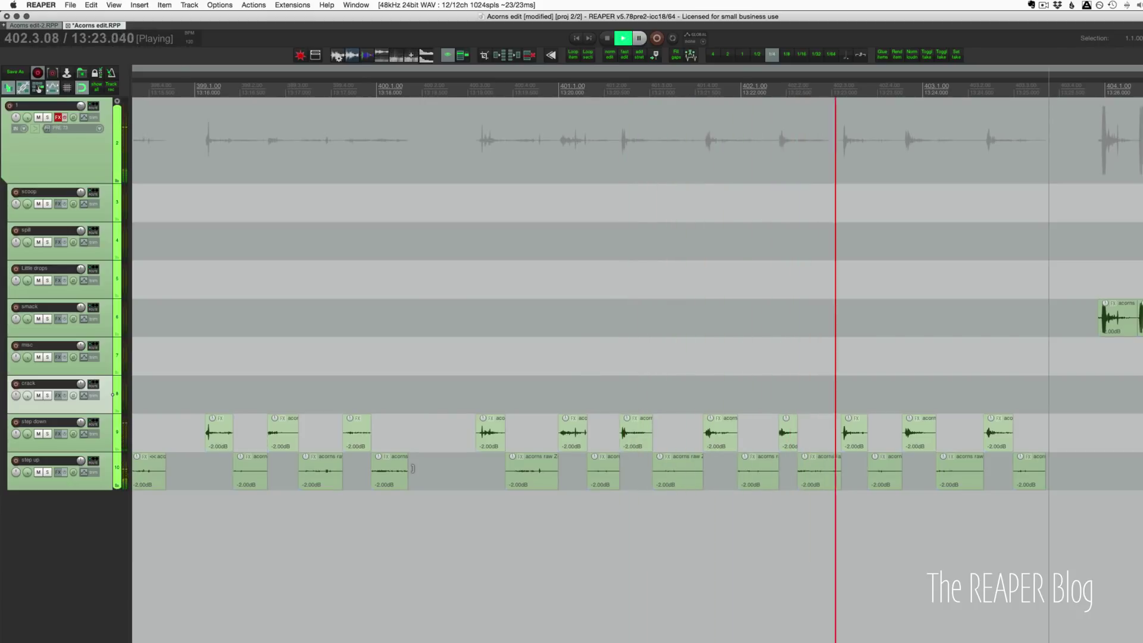
{"action": "scroll", "coordinate": [413, 469], "scroll_direction": "right", "scroll_amount": 3}
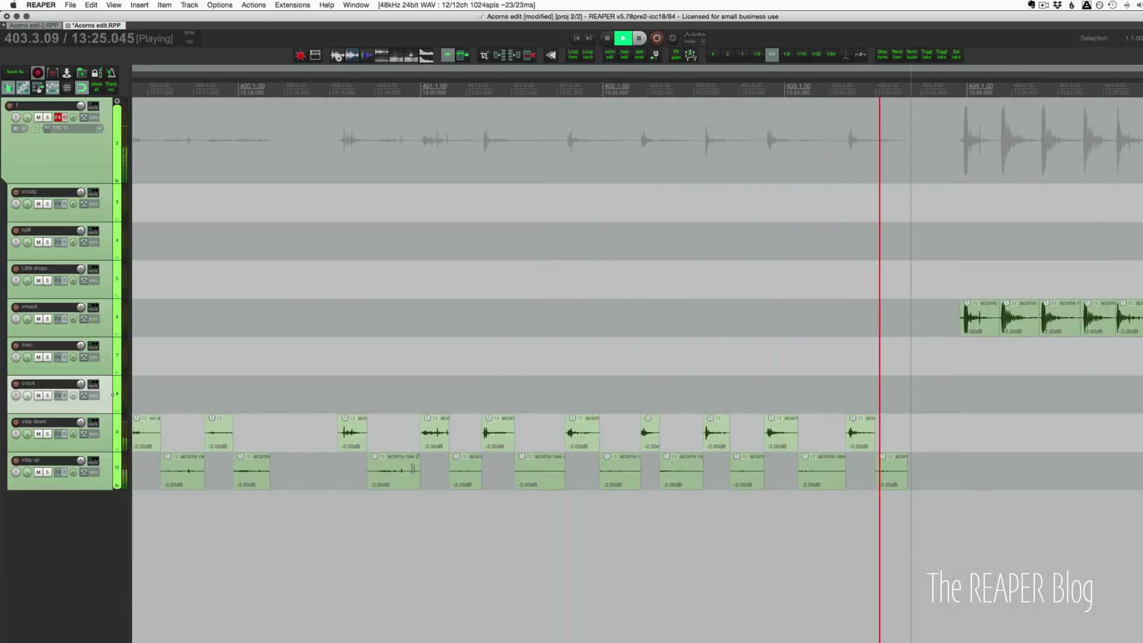
{"action": "key", "text": "space"}
- Examine how the clips following the Steps region are spread across the category tracks
{"action": "scroll", "coordinate": [482, 483], "scroll_direction": "down", "scroll_amount": 4}
{"action": "scroll", "coordinate": [517, 480], "scroll_direction": "right", "scroll_amount": 6}
{"action": "scroll", "coordinate": [517, 479], "scroll_direction": "down", "scroll_amount": 6}
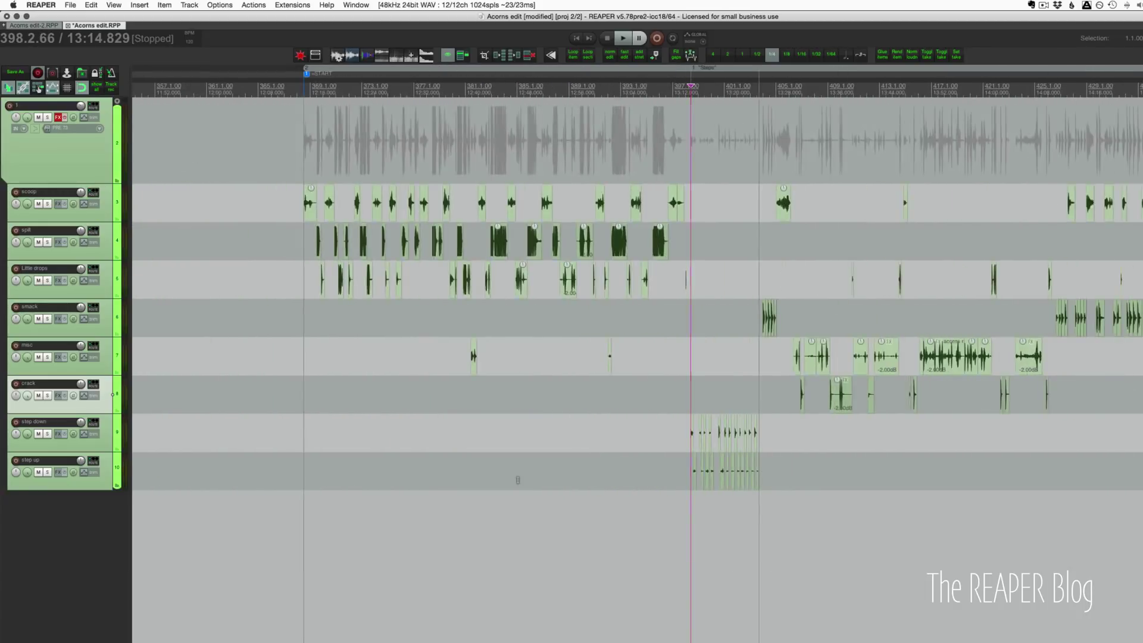
{"action": "scroll", "coordinate": [517, 480], "scroll_direction": "right", "scroll_amount": 5}
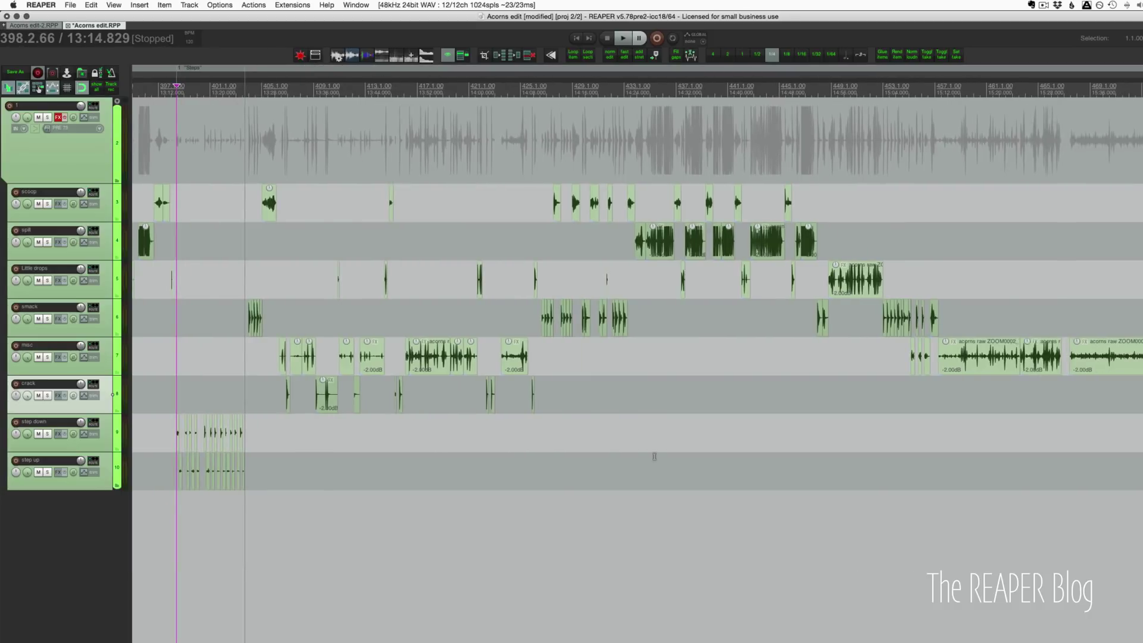
{"action": "scroll", "coordinate": [654, 456], "scroll_direction": "right", "scroll_amount": 3}
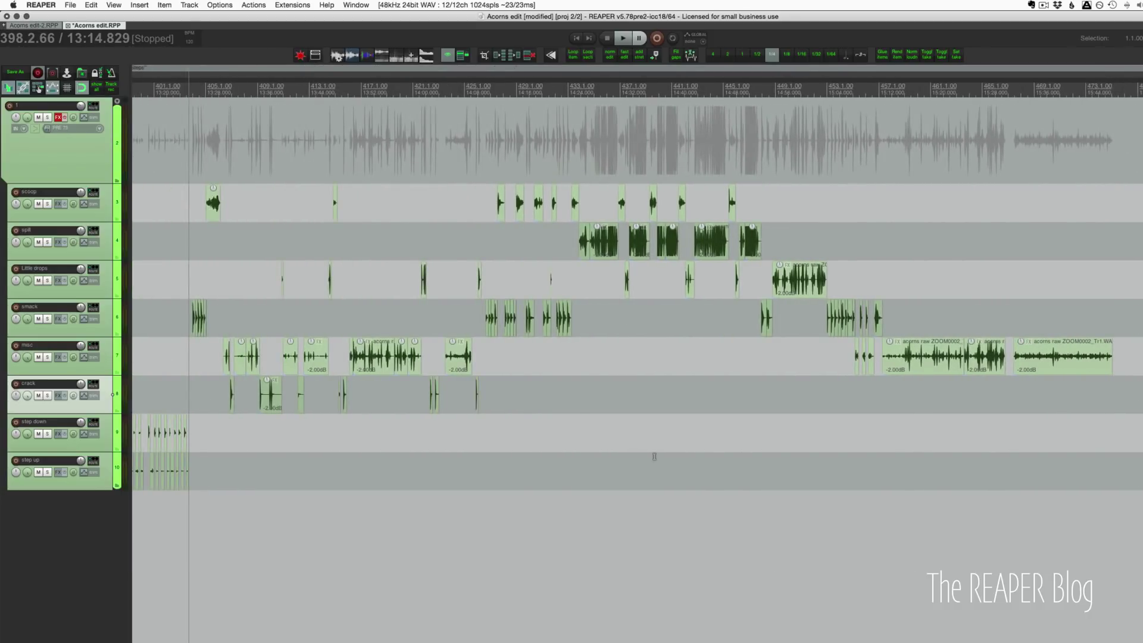
{"action": "scroll", "coordinate": [654, 456], "scroll_direction": "left", "scroll_amount": 7}
- Enable the folder track's effects and view its RX 4 Declipper, RX 4 Denoiser and ReaEQ settings
{"action": "left_click", "coordinate": [65, 118]}
{"action": "left_click", "coordinate": [58, 118]}
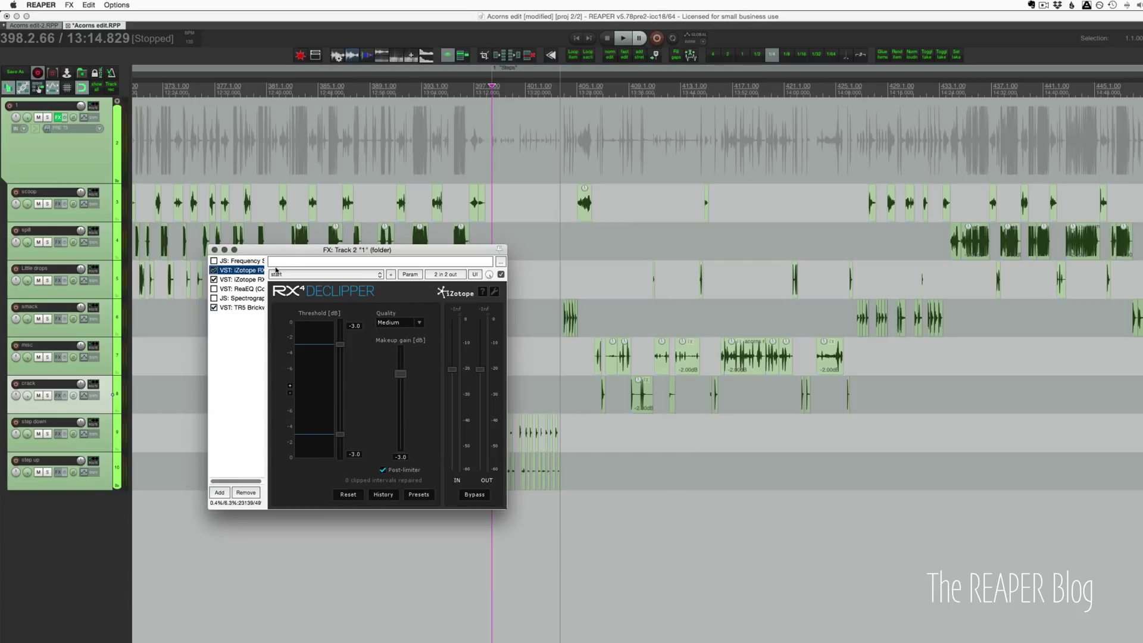
{"action": "left_click", "coordinate": [259, 280]}
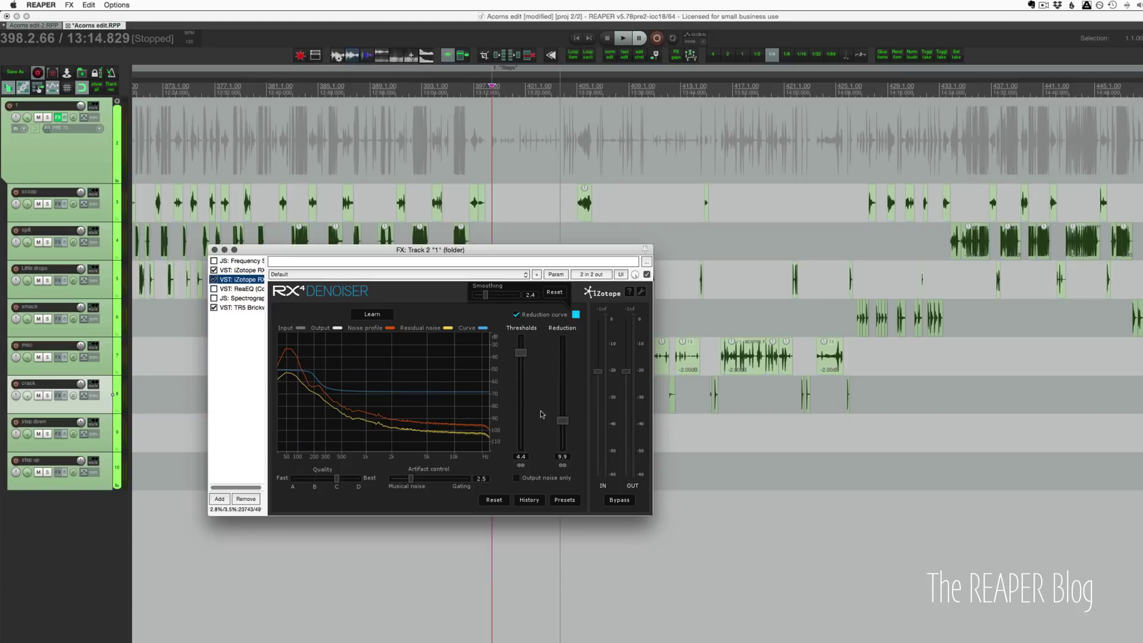
{"action": "left_click", "coordinate": [245, 289]}
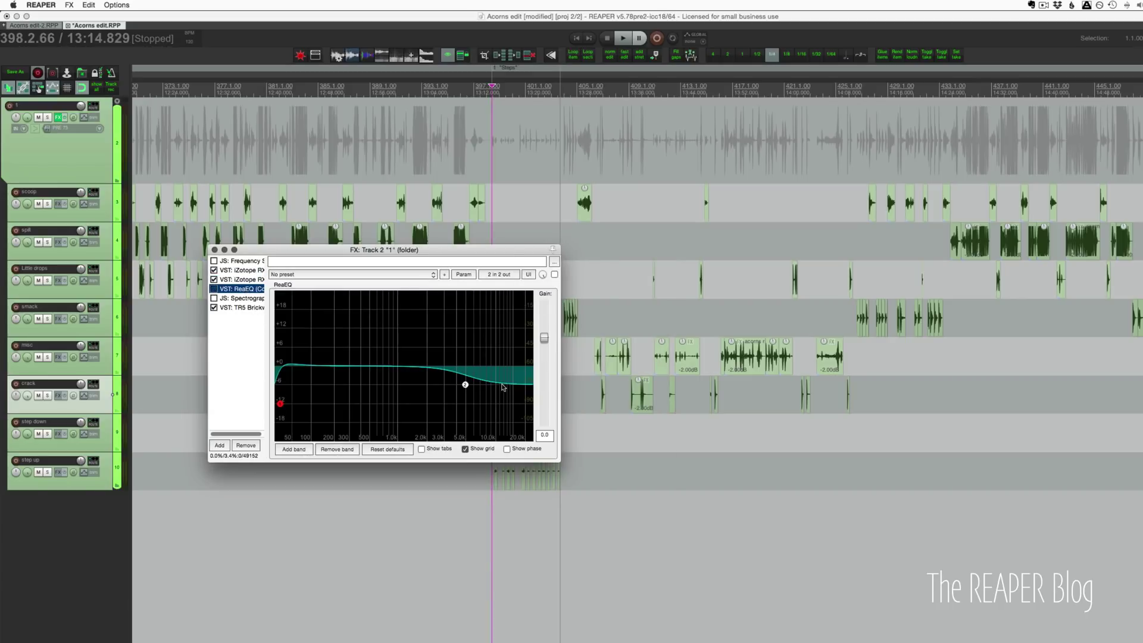
- Play the spill clip from 13:02.673 to hear it through the folder track's effects
{"action": "left_click", "coordinate": [416, 215]}
{"action": "scroll", "coordinate": [412, 207], "scroll_direction": "up", "scroll_amount": 8}
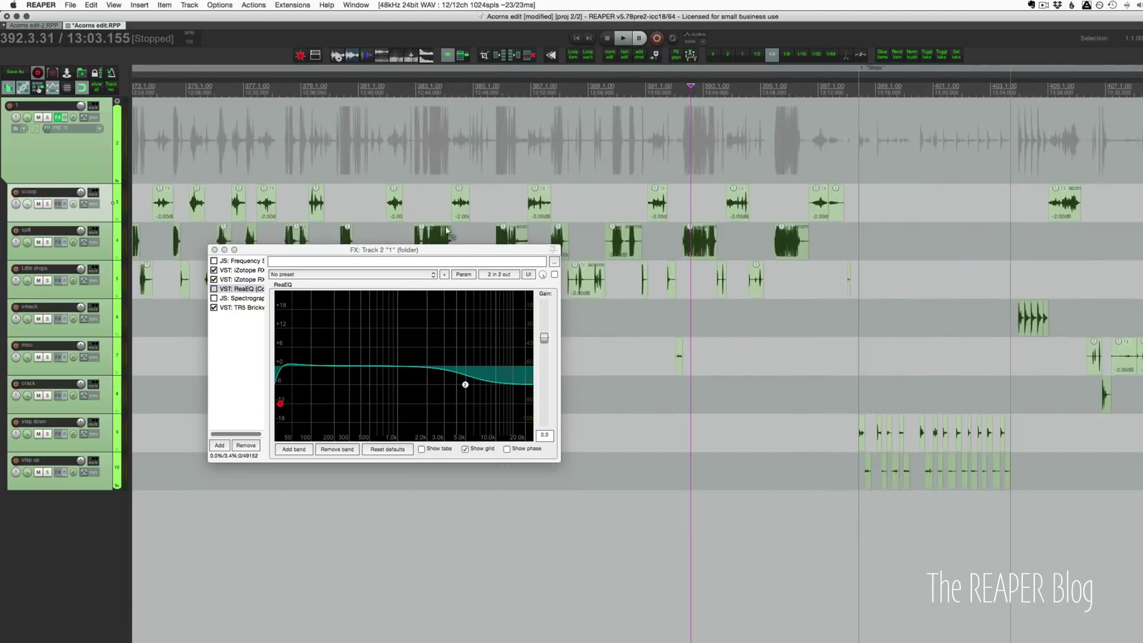
{"action": "left_click", "coordinate": [664, 210]}
{"action": "key", "text": "space"}
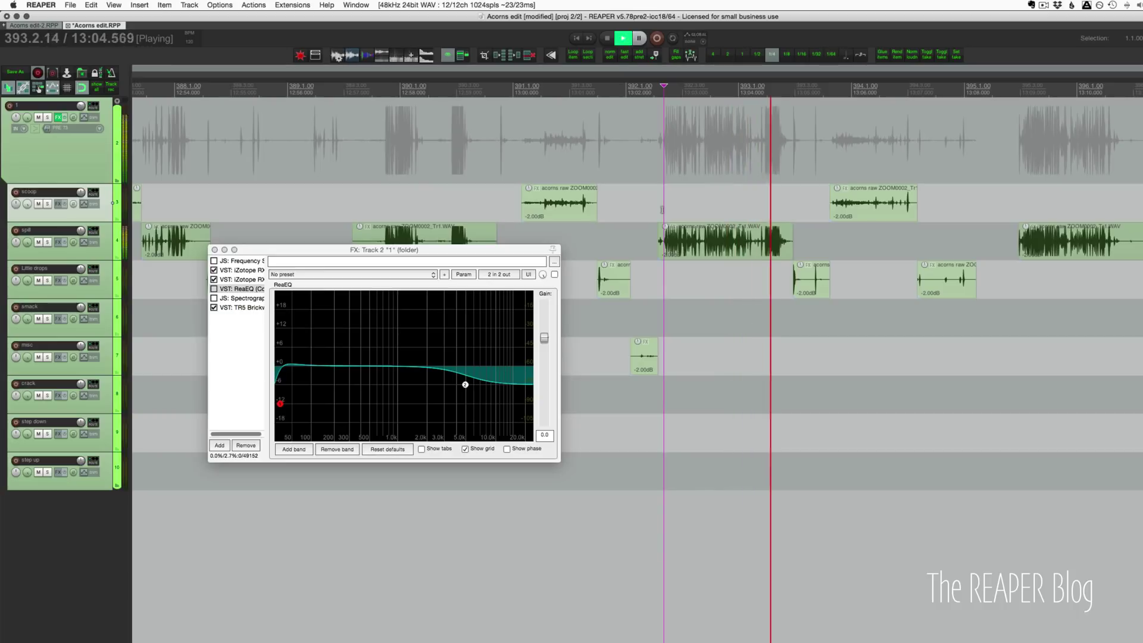
{"action": "key", "text": "space"}
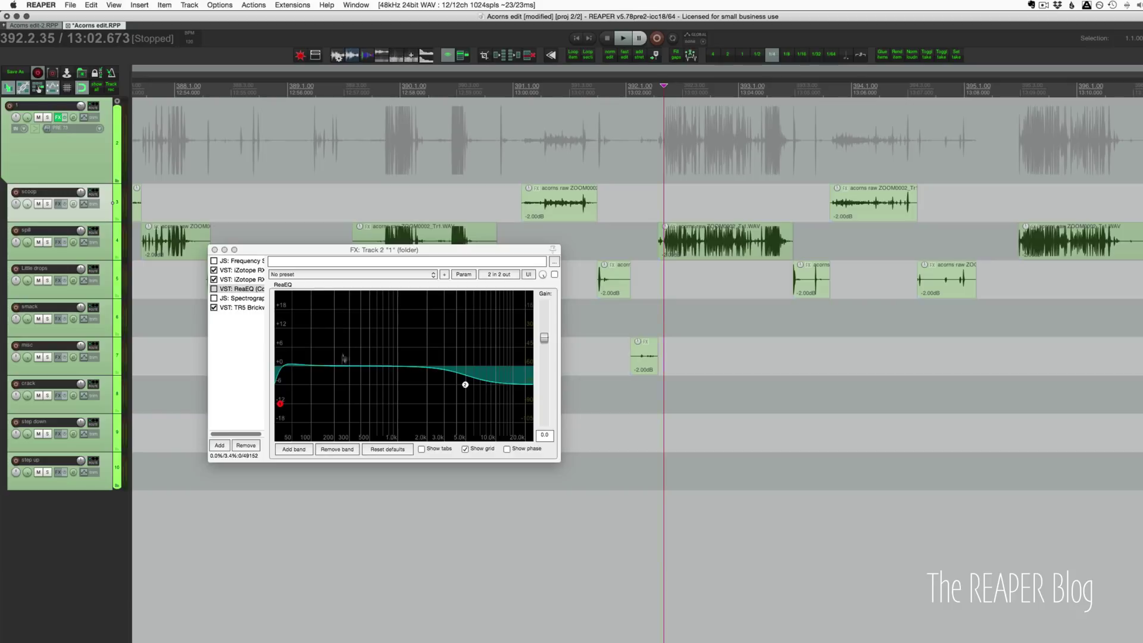
- Play the spill clip while viewing it in the spectrograph effect, and disable that effect again
{"action": "left_click", "coordinate": [230, 298]}
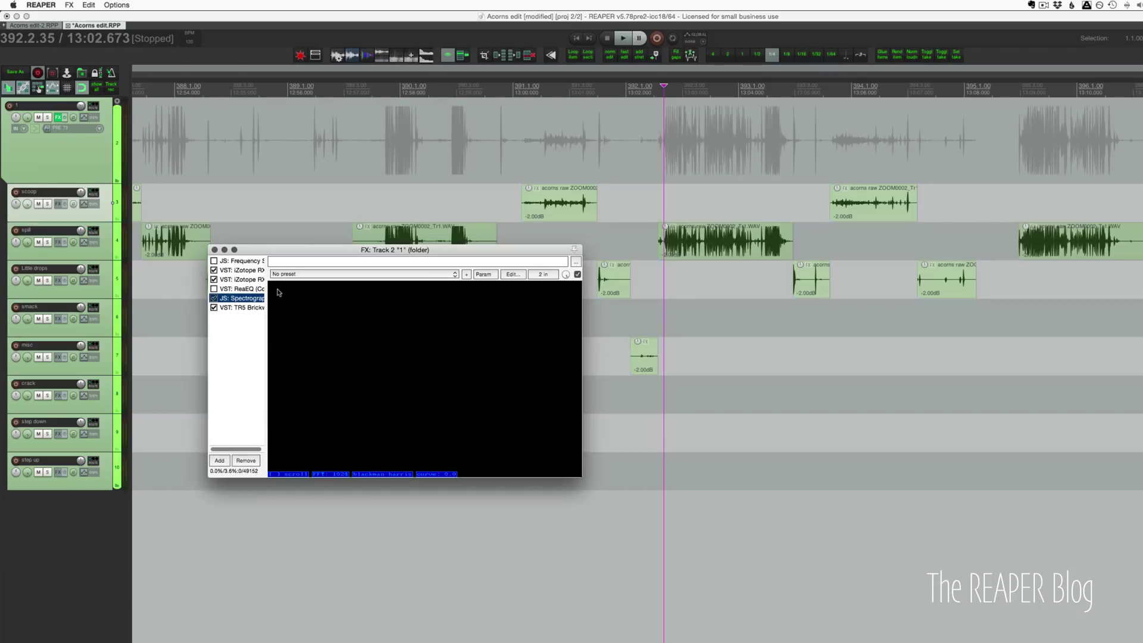
{"action": "key", "text": "space"}
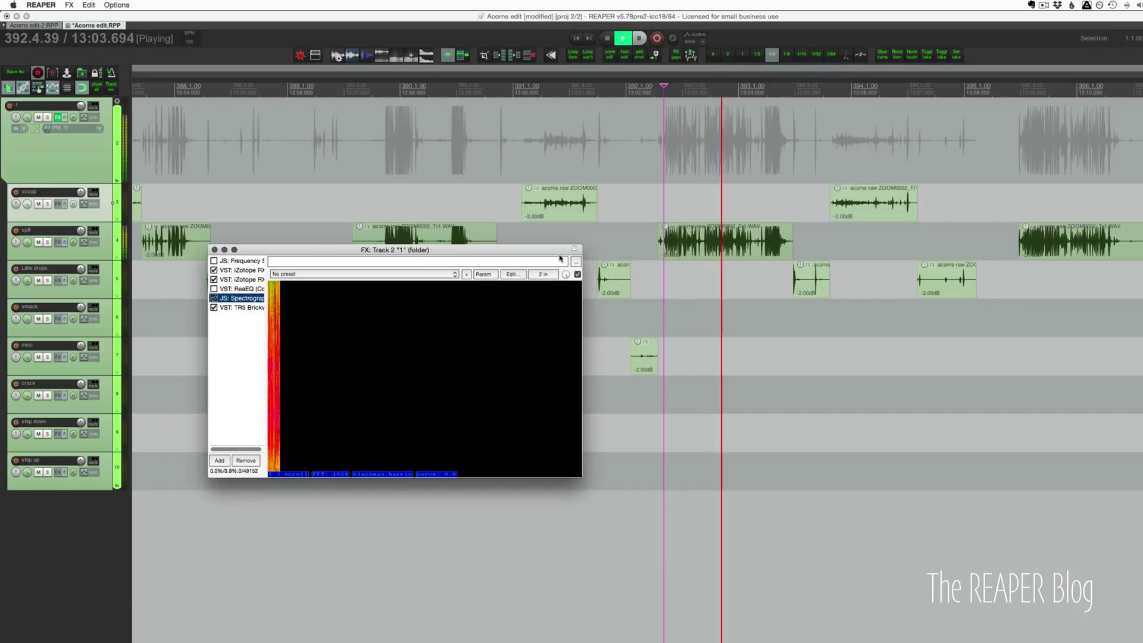
{"action": "key", "text": "space"}
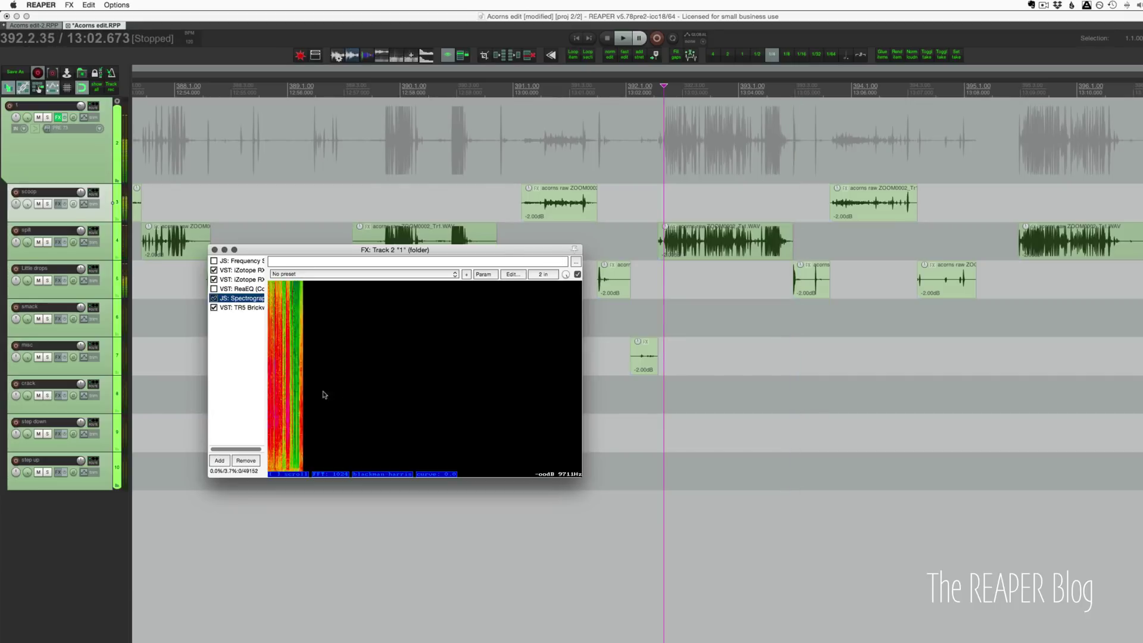
{"action": "left_click", "coordinate": [214, 299]}
- View the T-RackS Brickwall Limiter settings and close the effects window
{"action": "left_click", "coordinate": [237, 308]}
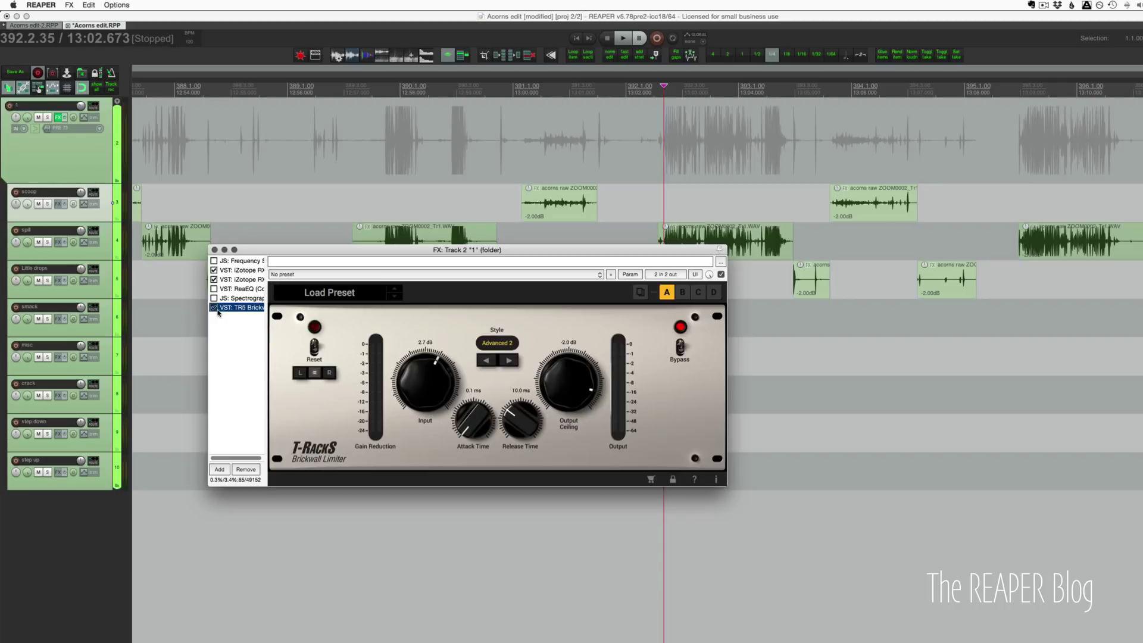
{"action": "left_click", "coordinate": [215, 250]}
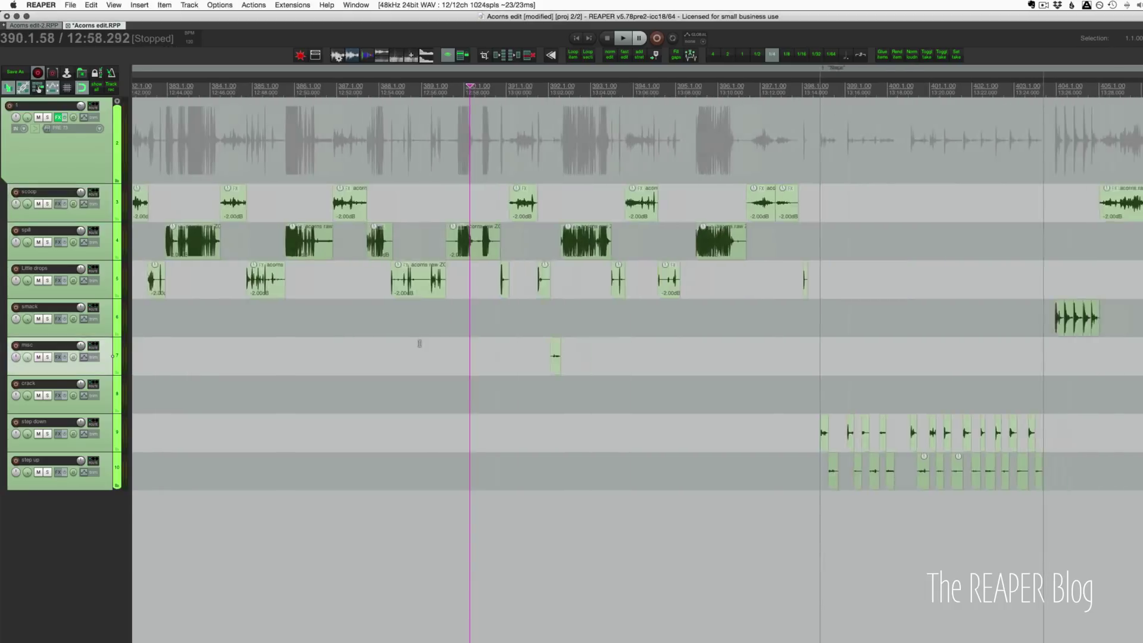
- Review the sorted clips through to the last misc clip and compare them with the full raw recording on the folder track
{"action": "scroll", "coordinate": [419, 343], "scroll_direction": "right", "scroll_amount": 12}
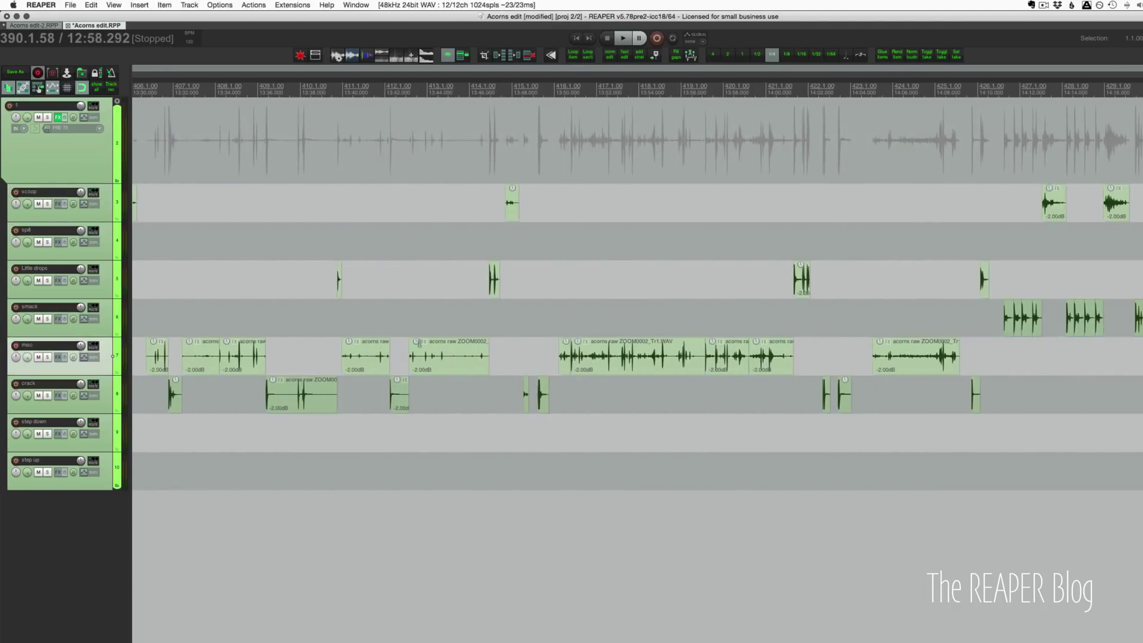
{"action": "scroll", "coordinate": [419, 344], "scroll_direction": "right", "scroll_amount": 10}
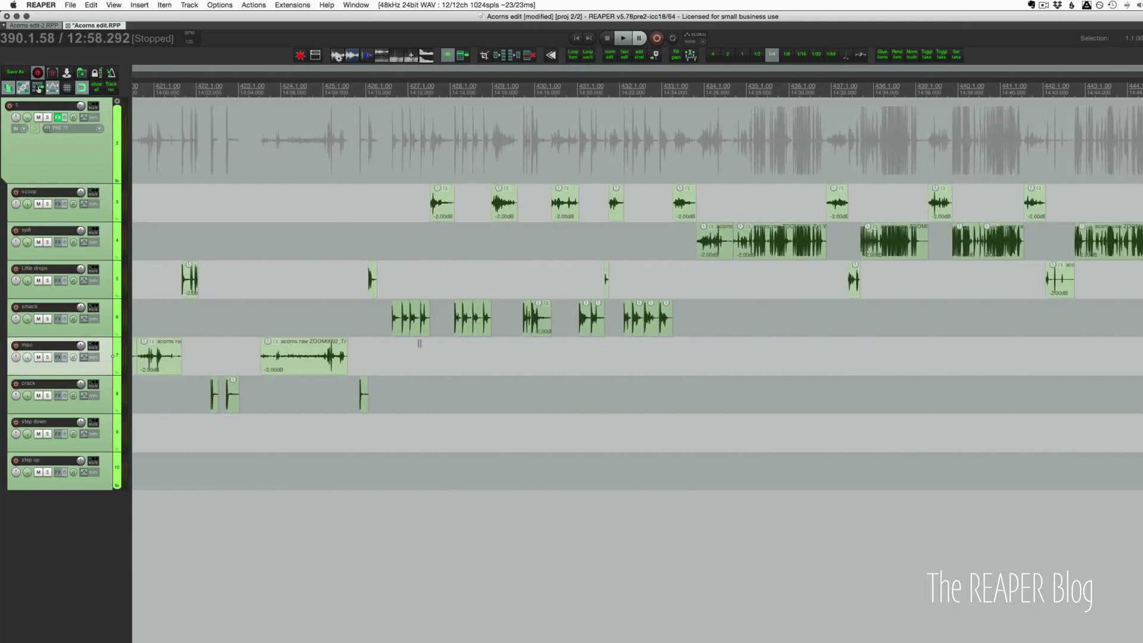
{"action": "scroll", "coordinate": [419, 343], "scroll_direction": "right", "scroll_amount": 5}
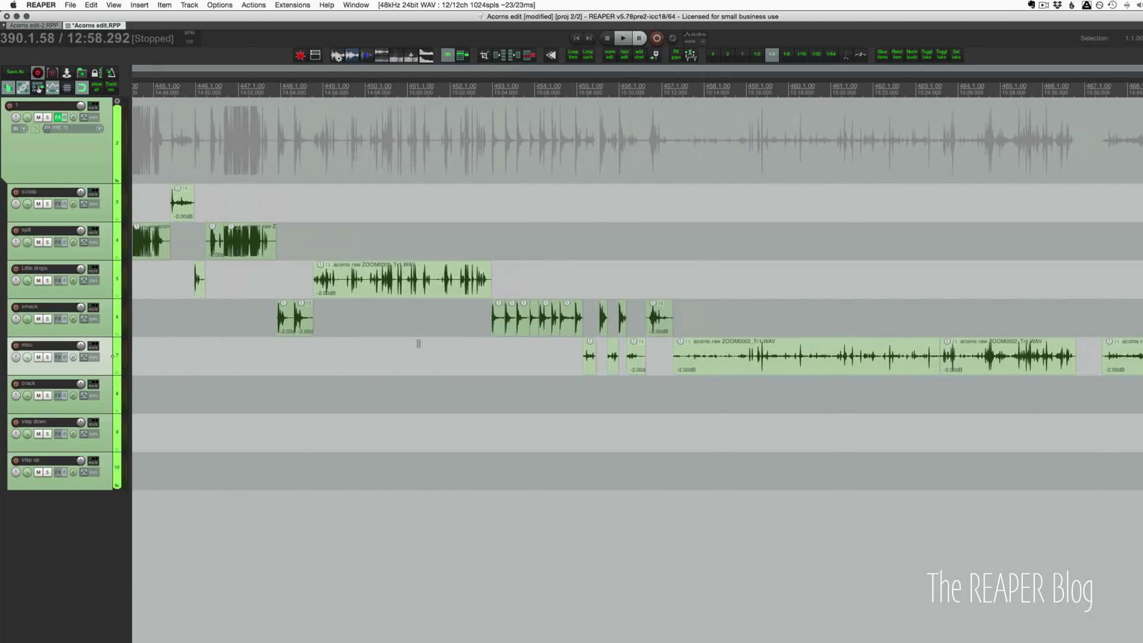
{"action": "scroll", "coordinate": [419, 344], "scroll_direction": "right", "scroll_amount": 5}
{"action": "scroll", "coordinate": [418, 343], "scroll_direction": "down", "scroll_amount": 10}
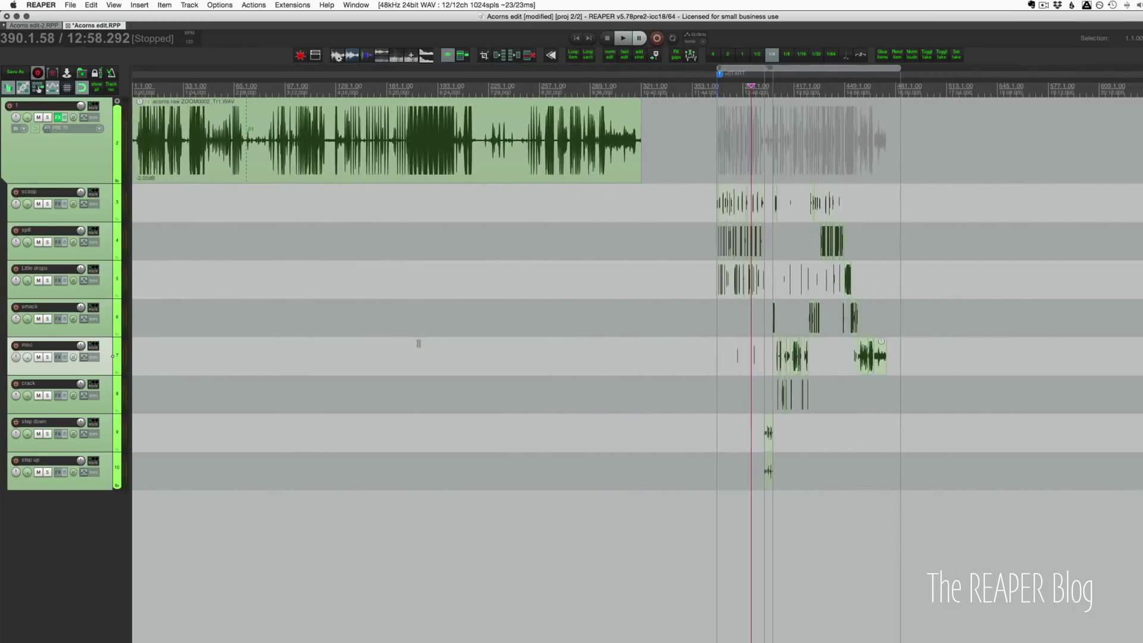
{"action": "left_click", "coordinate": [278, 174]}
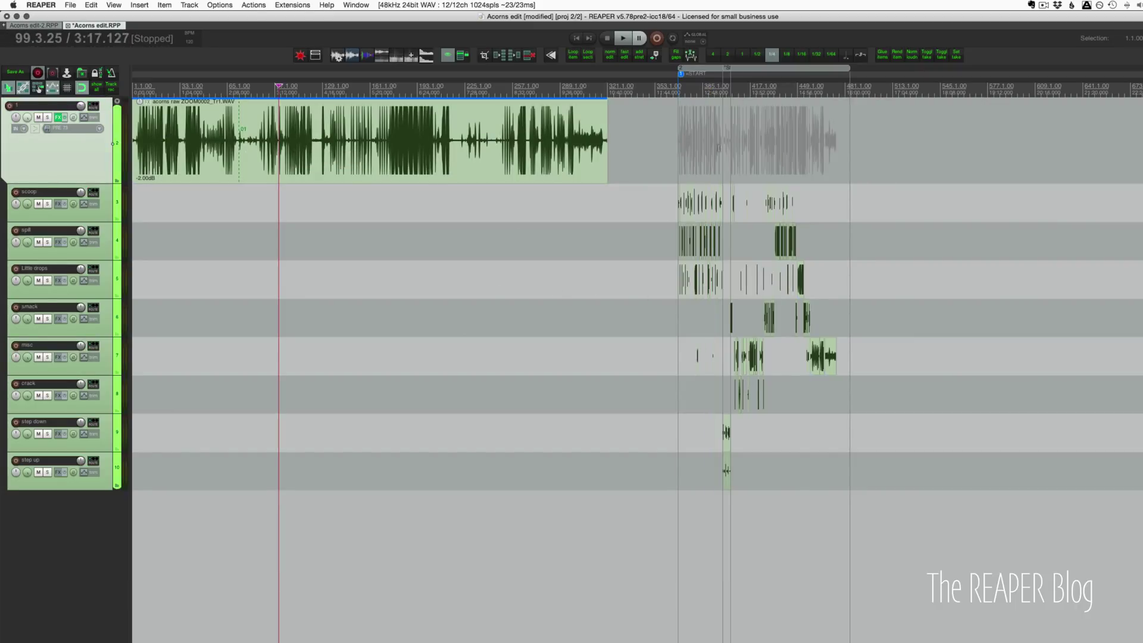
{"action": "left_click_drag", "start_coordinate": [679, 149], "coordinate": [845, 151]}
{"action": "left_click", "coordinate": [803, 148]}
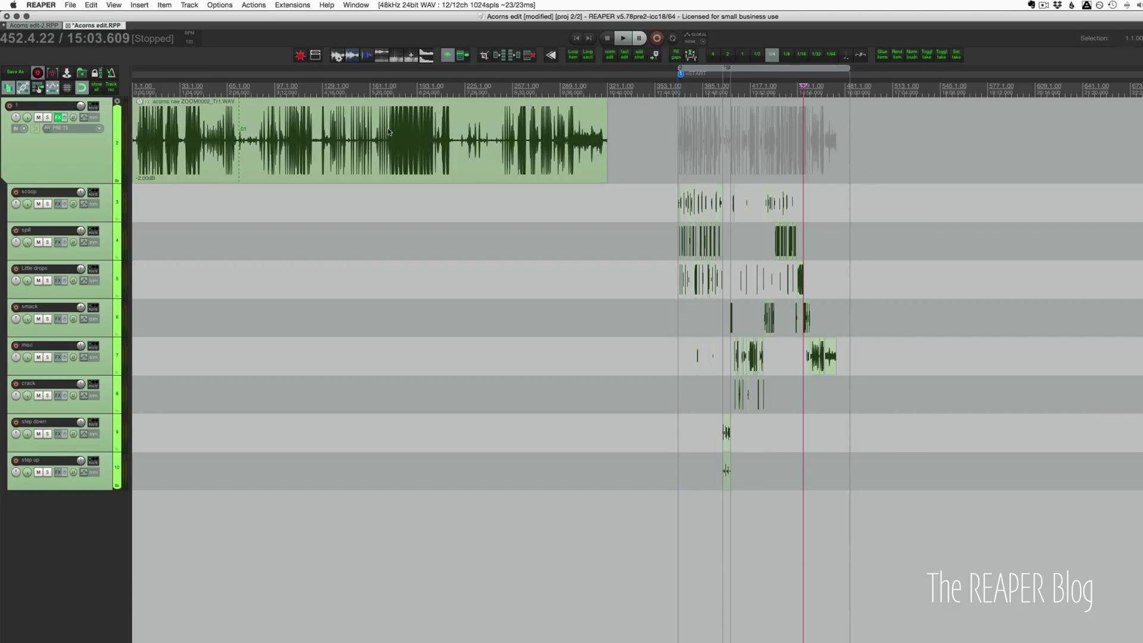
- Close the Acorns edit.RPP project without saving, leaving the Acorns edit-2 project open
{"action": "left_click", "coordinate": [68, 26]}
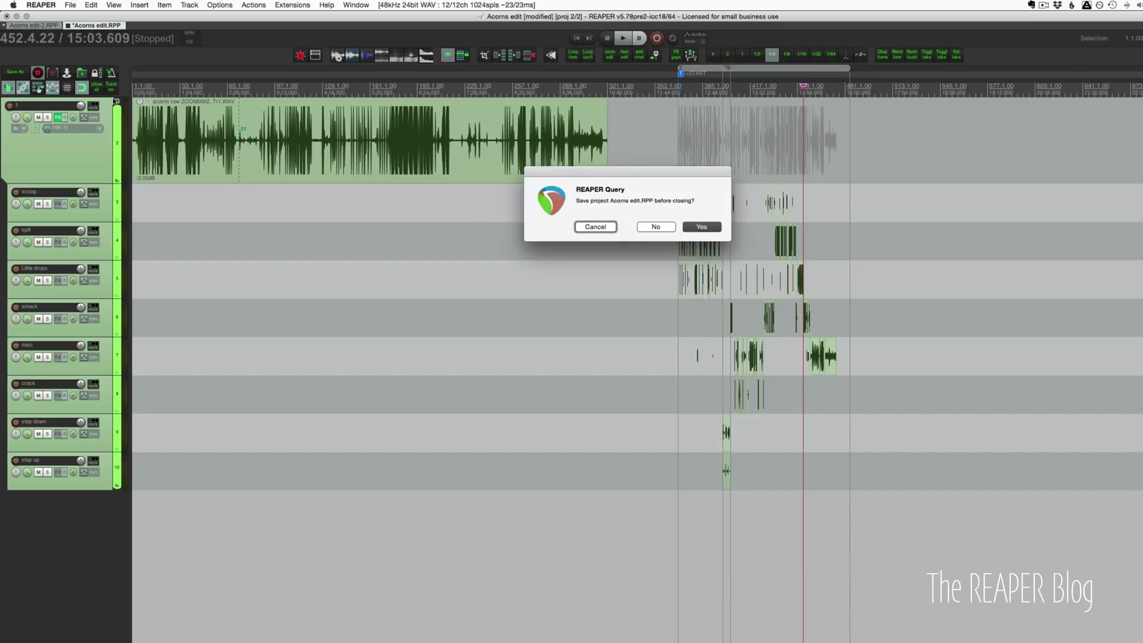
{"action": "left_click", "coordinate": [655, 227]}
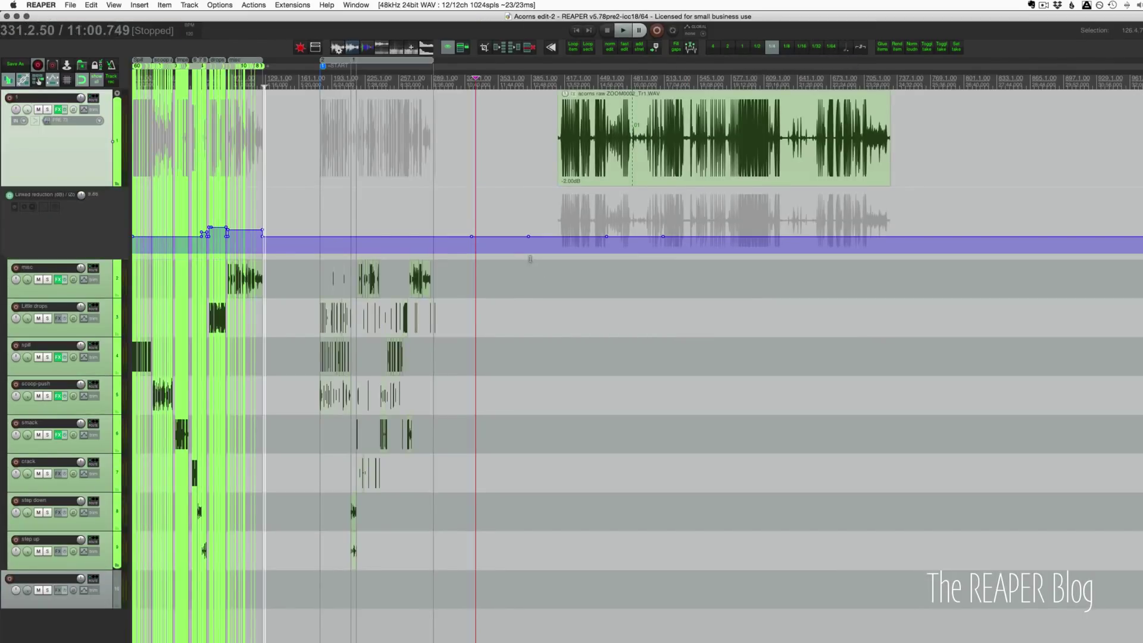
- Examine the original clip positions and the clips grouped by category at the timeline's start, placing the edit cursor at 0:06.967
{"action": "scroll", "coordinate": [364, 226], "scroll_direction": "up", "scroll_amount": 10}
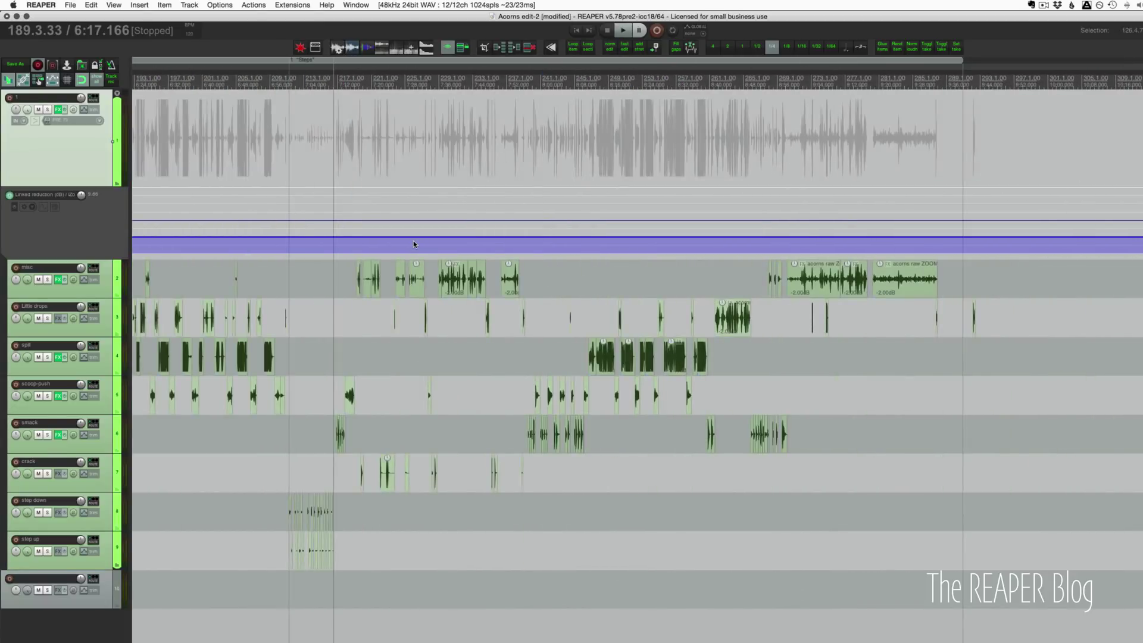
{"action": "scroll", "coordinate": [436, 239], "scroll_direction": "down", "scroll_amount": 2}
{"action": "scroll", "coordinate": [435, 240], "scroll_direction": "left", "scroll_amount": 6}
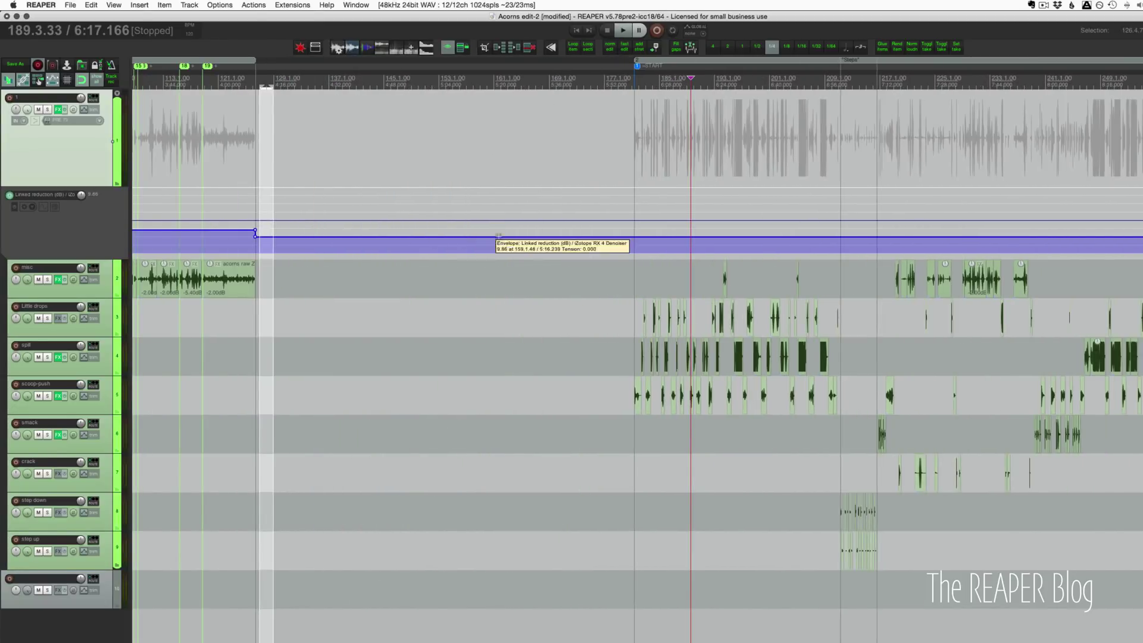
{"action": "scroll", "coordinate": [518, 235], "scroll_direction": "right", "scroll_amount": 3}
{"action": "scroll", "coordinate": [533, 235], "scroll_direction": "down", "scroll_amount": 3}
{"action": "scroll", "coordinate": [533, 235], "scroll_direction": "left", "scroll_amount": 8}
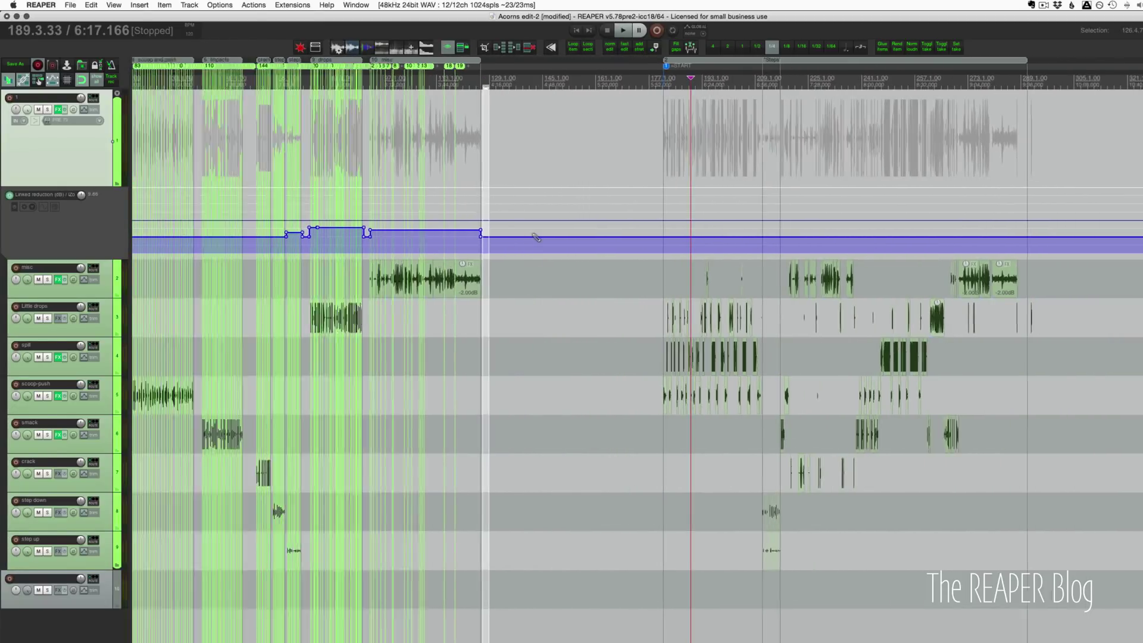
{"action": "left_click", "coordinate": [142, 170]}
{"action": "scroll", "coordinate": [172, 197], "scroll_direction": "up", "scroll_amount": 4}
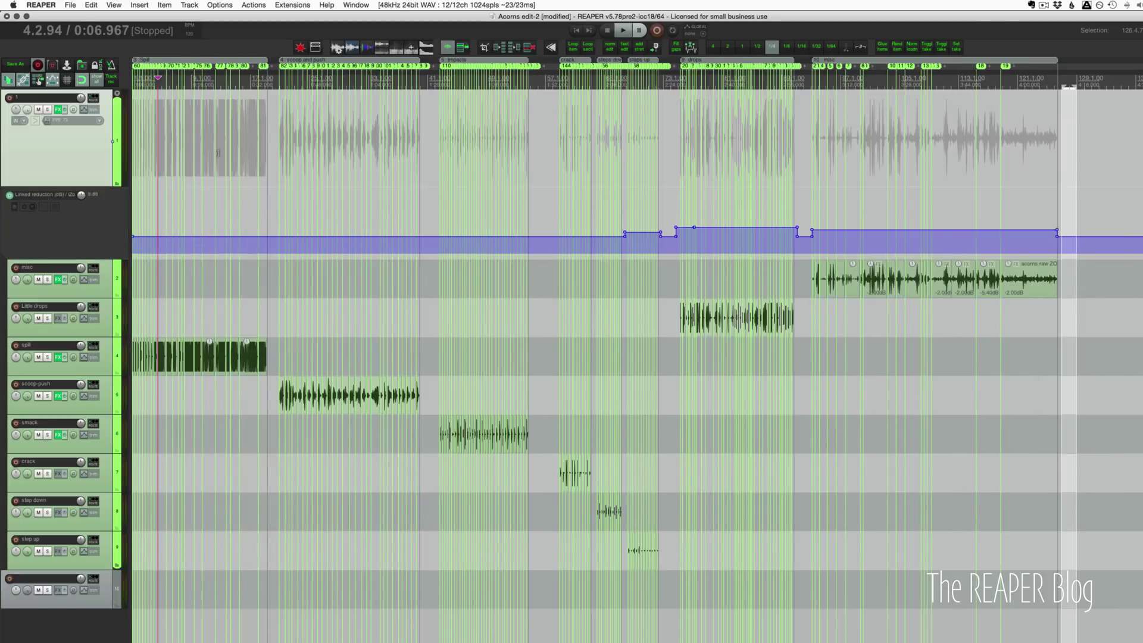
- Delete all markers from the project
{"action": "scroll", "coordinate": [217, 157], "scroll_direction": "down", "scroll_amount": 1}
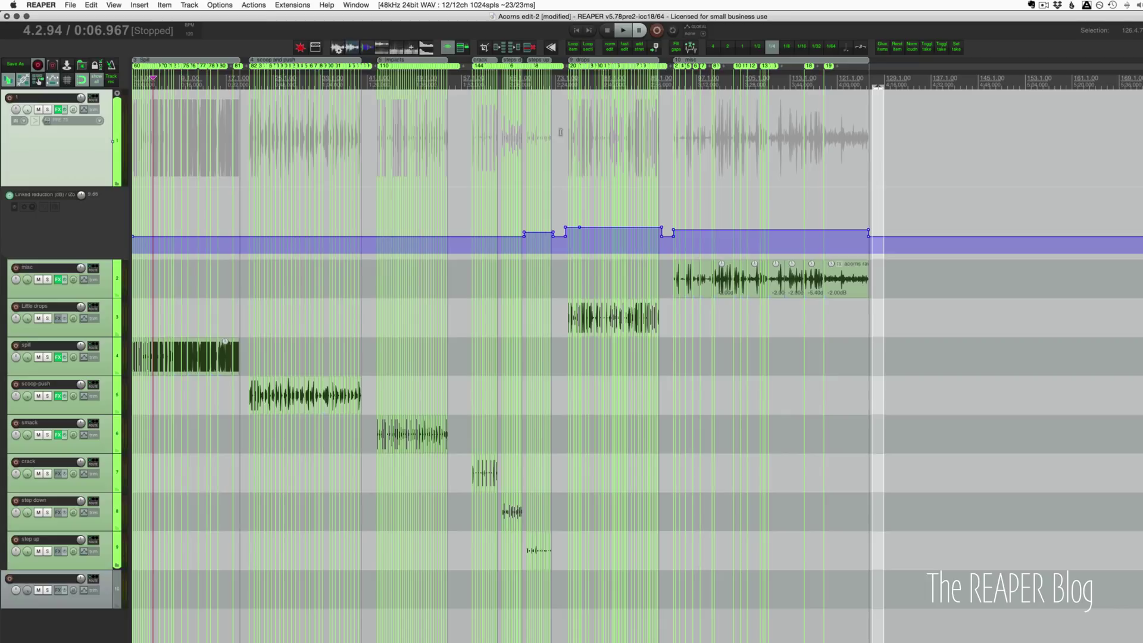
{"action": "left_click", "coordinate": [293, 5]}
{"action": "mouse_move", "coordinate": [314, 161]}
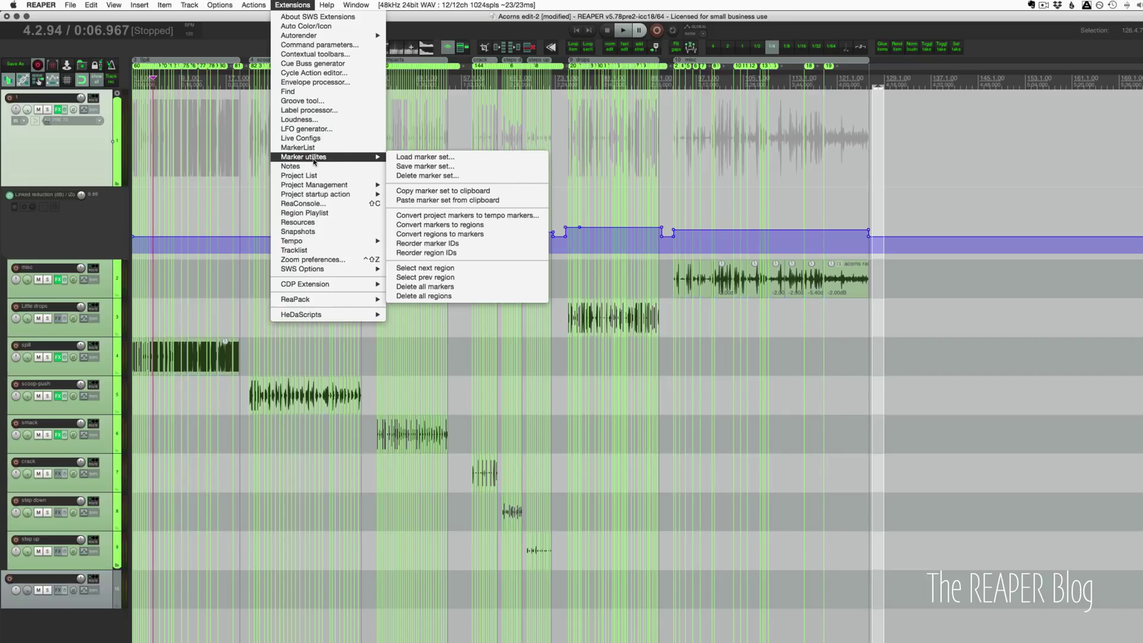
{"action": "left_click", "coordinate": [462, 292]}
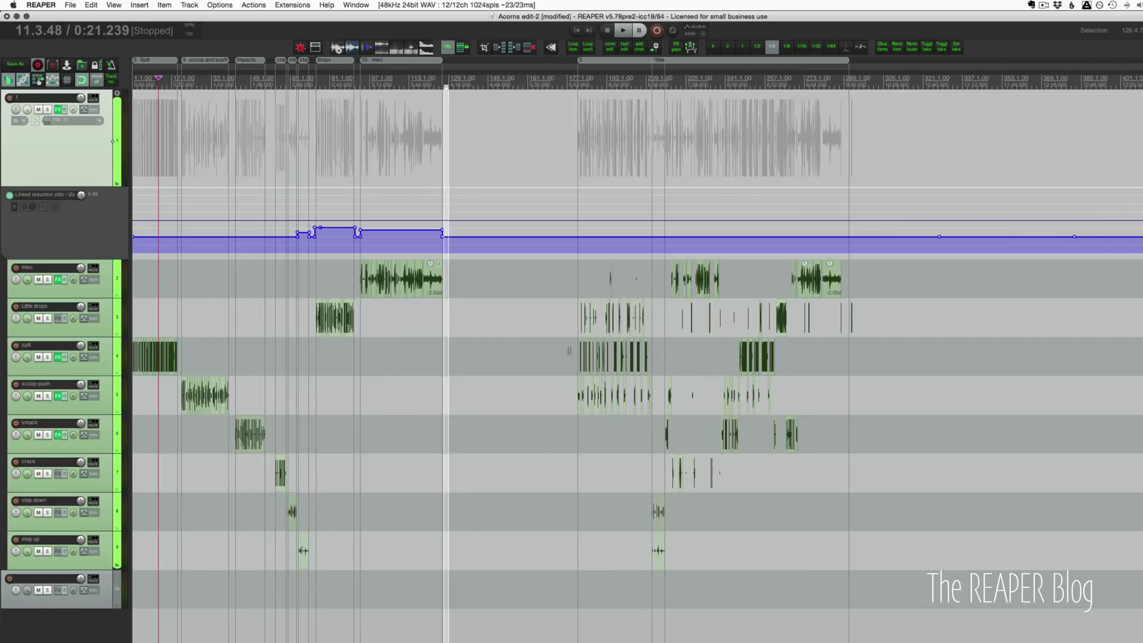
- Select the spill clips at their original recorded positions, and return to the grouped clips on the spill track
{"action": "left_click_drag", "start_coordinate": [568, 350], "coordinate": [833, 363]}
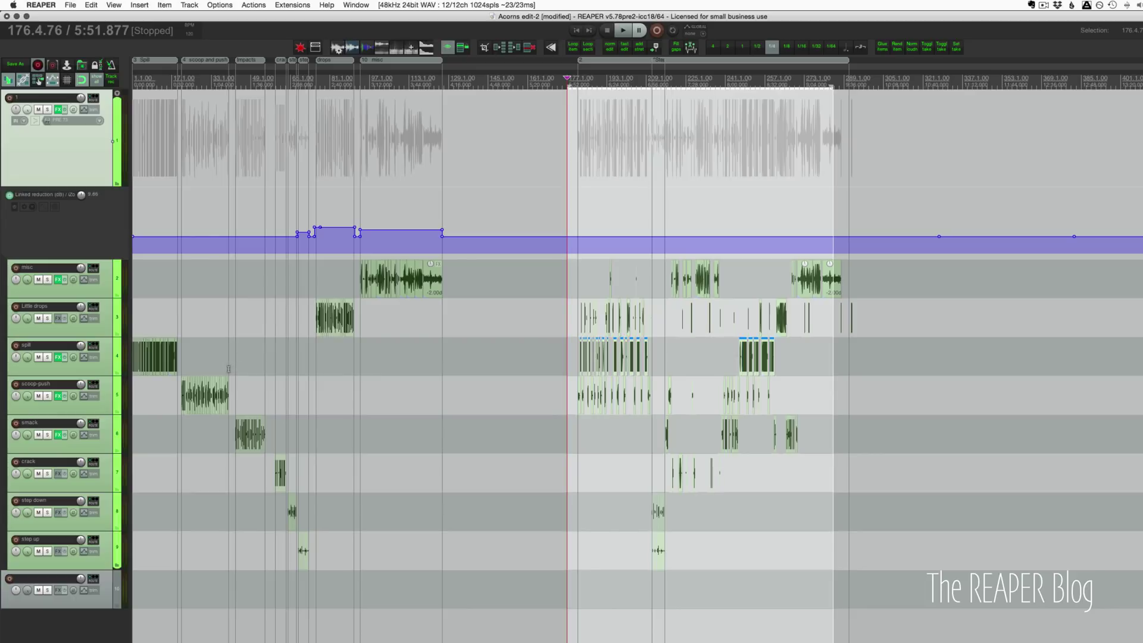
{"action": "left_click", "coordinate": [190, 355]}
{"action": "left_click", "coordinate": [189, 356]}
{"action": "scroll", "coordinate": [189, 355], "scroll_direction": "up", "scroll_amount": 4}
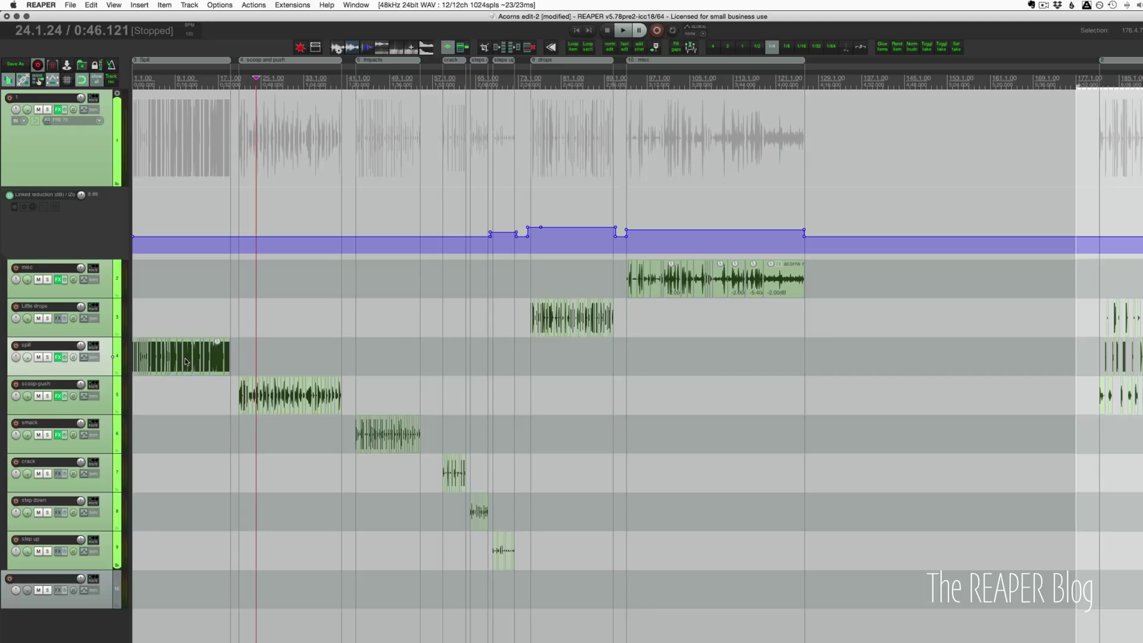
- Find the action Xenakios/SWS: Reposition selected items by filtering the action list for "reposition"
{"action": "key", "text": "shift+slash"}
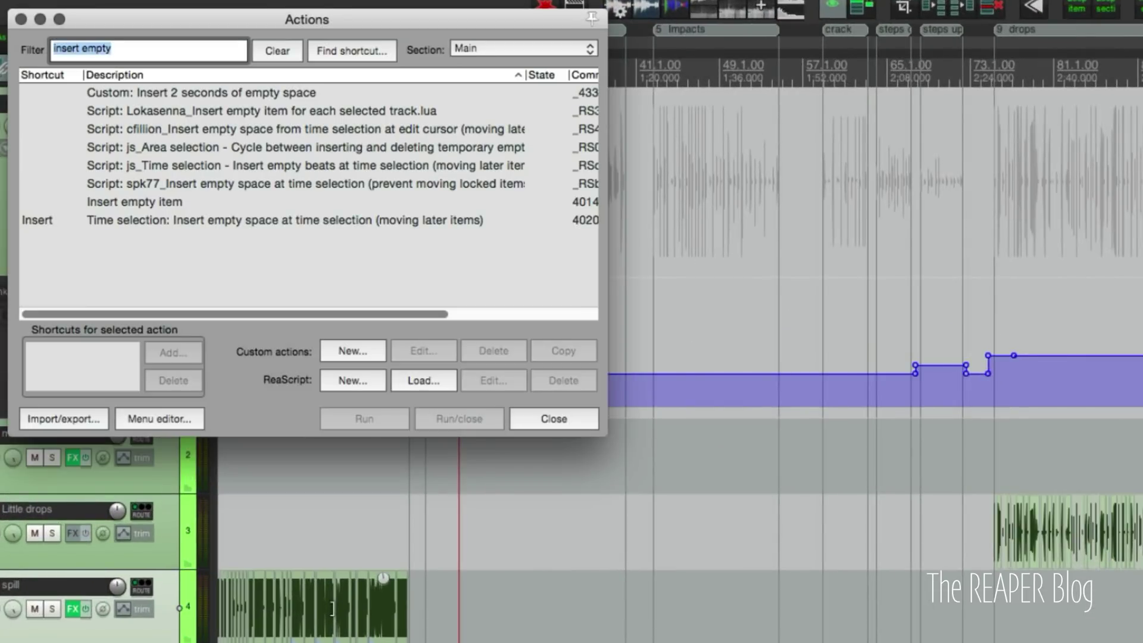
{"action": "type", "text": "reposition"}
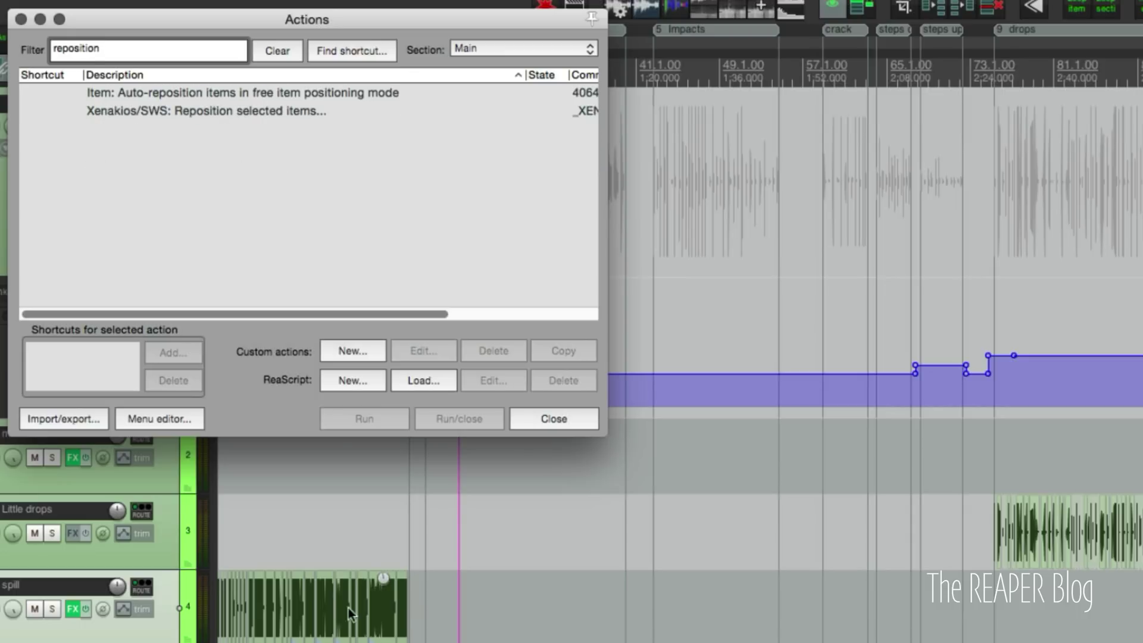
{"action": "left_click", "coordinate": [211, 114]}
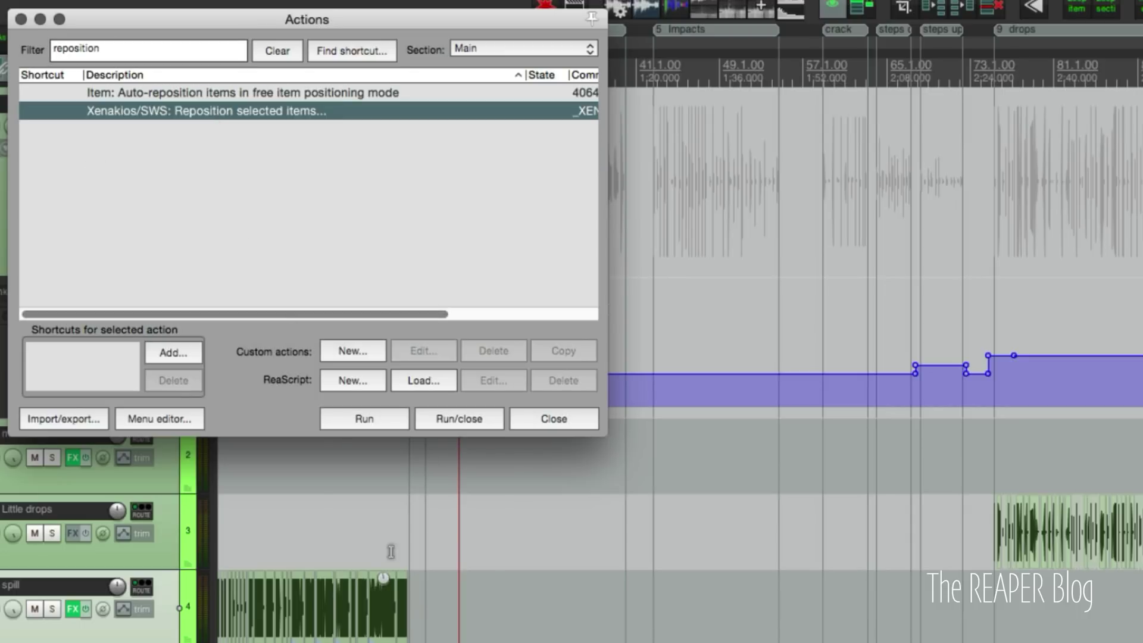
- Try repositioning the grouped spill clips with a 0.25-second interval added to the item end, then cancel the settings
{"action": "left_click", "coordinate": [263, 613]}
{"action": "left_click", "coordinate": [353, 423]}
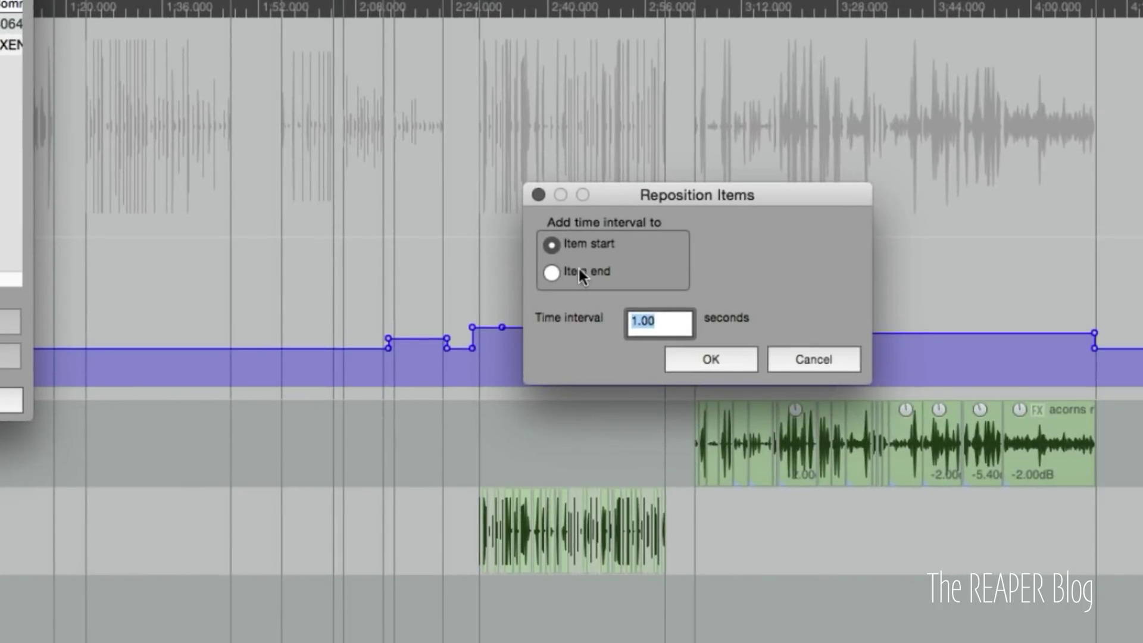
{"action": "left_click", "coordinate": [1057, 307]}
{"action": "type", "text": "0.25"}
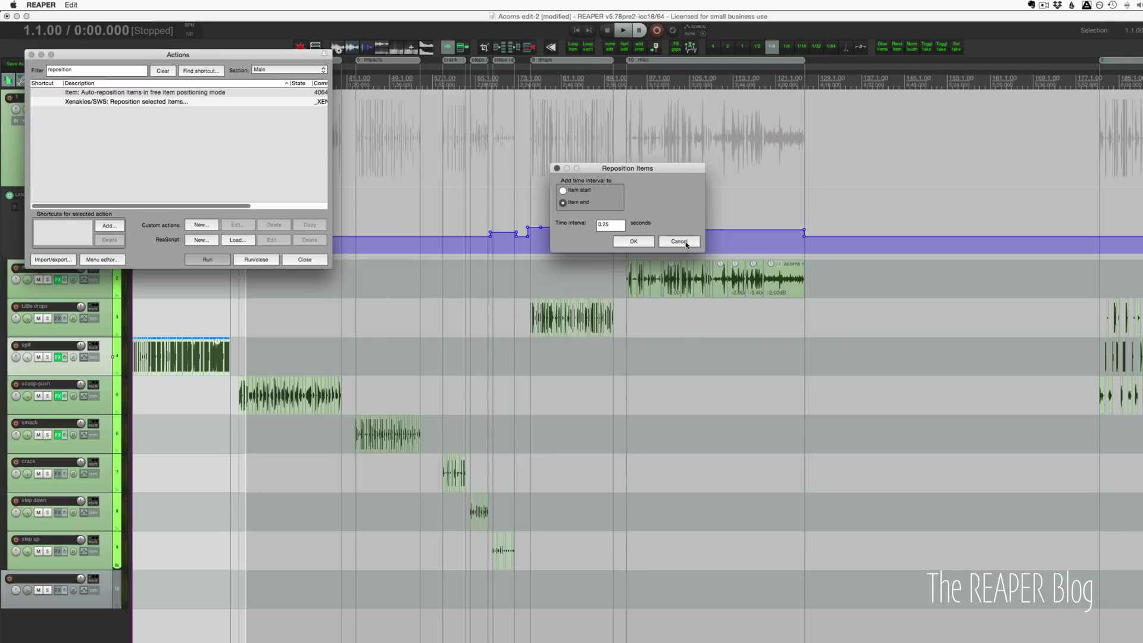
{"action": "left_click", "coordinate": [686, 245]}
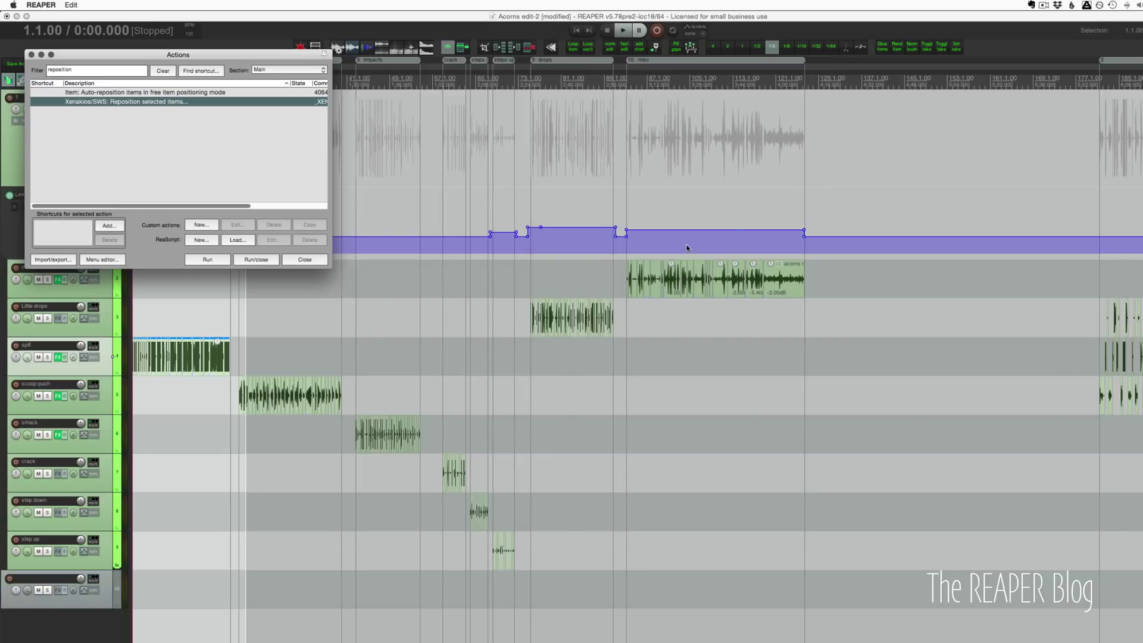
- Reposition the Little drops clips from about 7:23 onward, adding the time interval to each item end
{"action": "scroll", "coordinate": [692, 374], "scroll_direction": "right", "scroll_amount": 15}
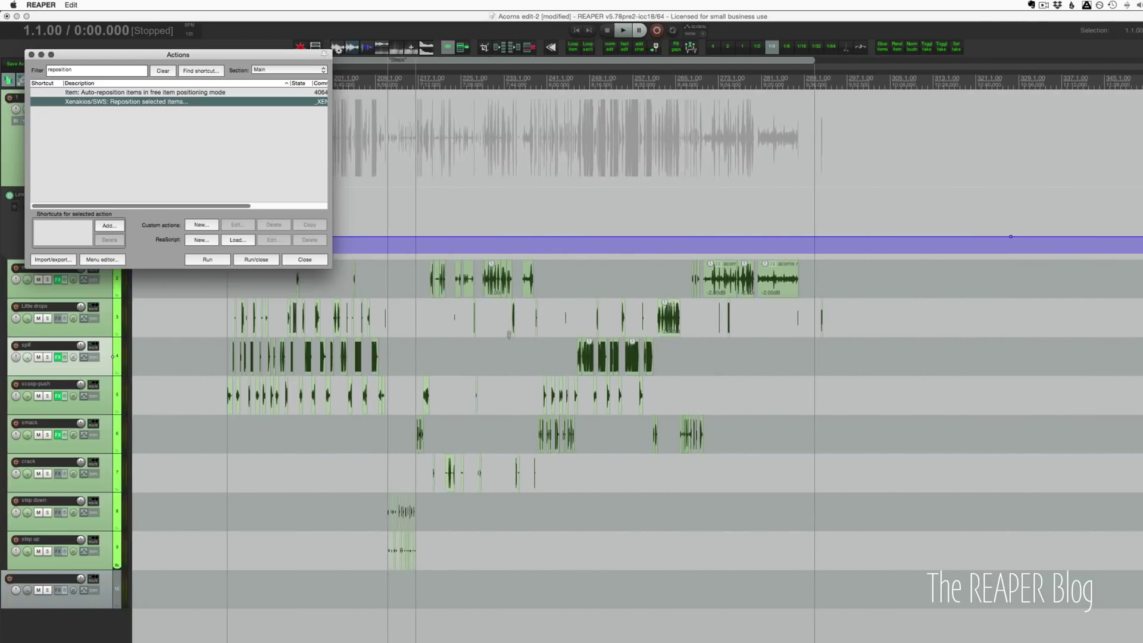
{"action": "left_click", "coordinate": [449, 325]}
{"action": "scroll", "coordinate": [714, 336], "scroll_direction": "up", "scroll_amount": 8}
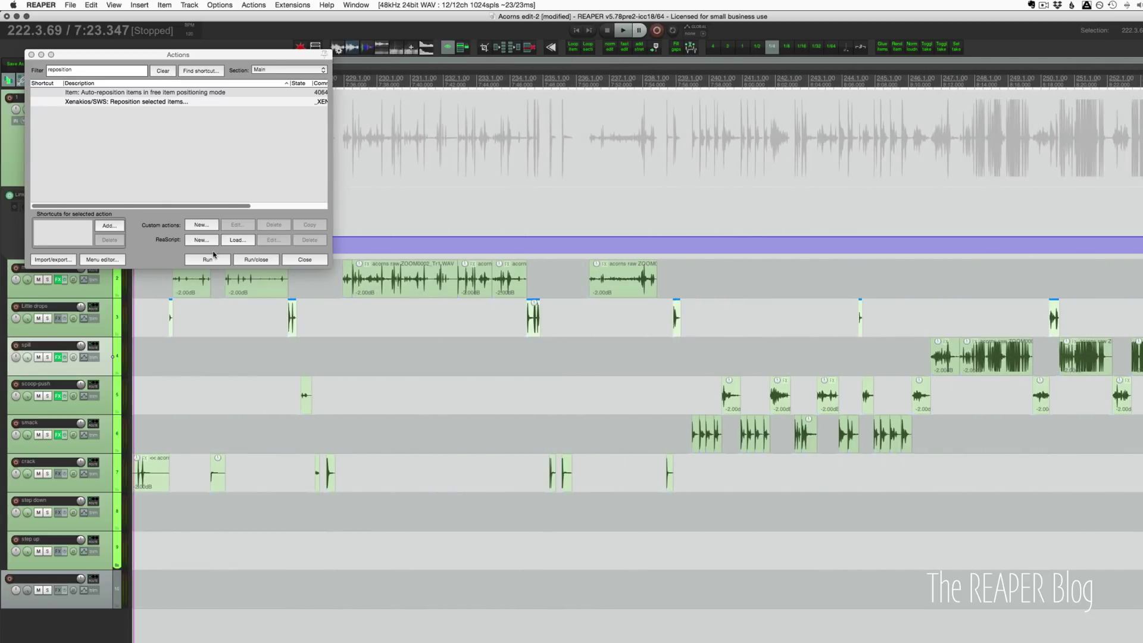
{"action": "left_click", "coordinate": [213, 256]}
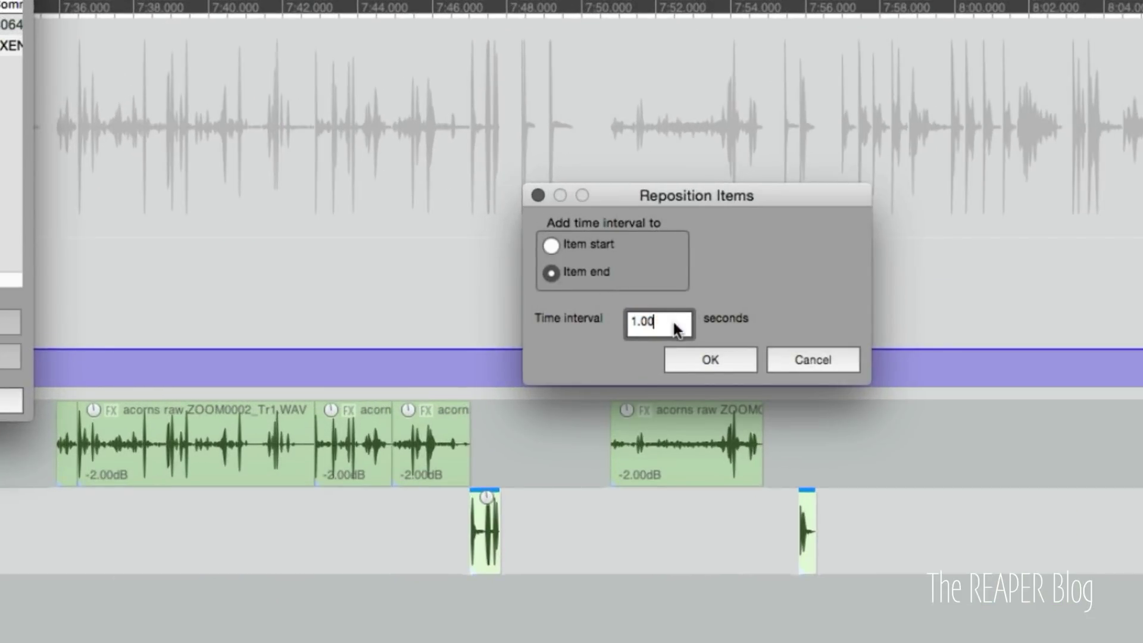
{"action": "type", "text": "0.25"}
{"action": "left_click", "coordinate": [719, 363]}
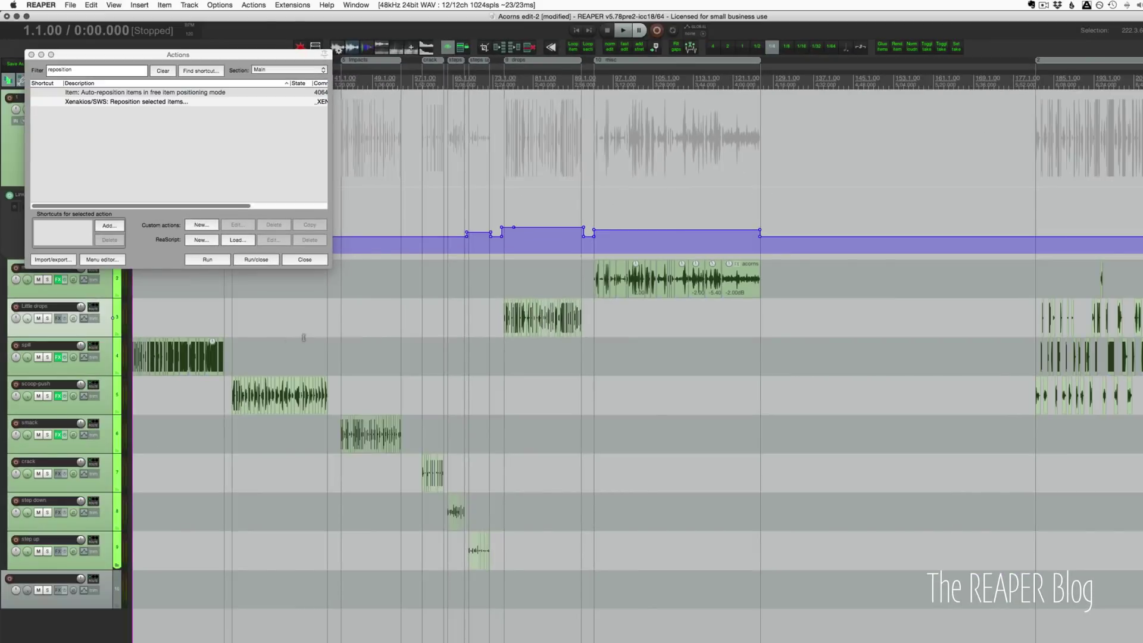
- Examine the spacing of the grouped spill clips and the starts and fade-ins of the first two clips
{"action": "scroll", "coordinate": [304, 338], "scroll_direction": "up", "scroll_amount": 4}
{"action": "left_click", "coordinate": [215, 365]}
{"action": "scroll", "coordinate": [233, 399], "scroll_direction": "up", "scroll_amount": 6}
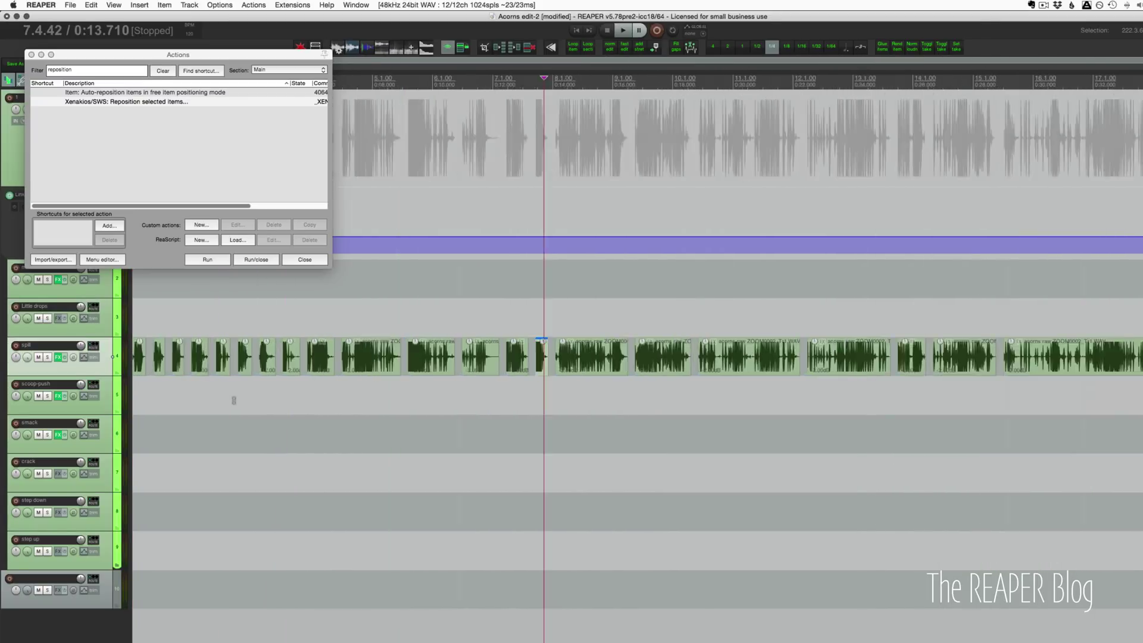
{"action": "scroll", "coordinate": [234, 400], "scroll_direction": "up", "scroll_amount": 3}
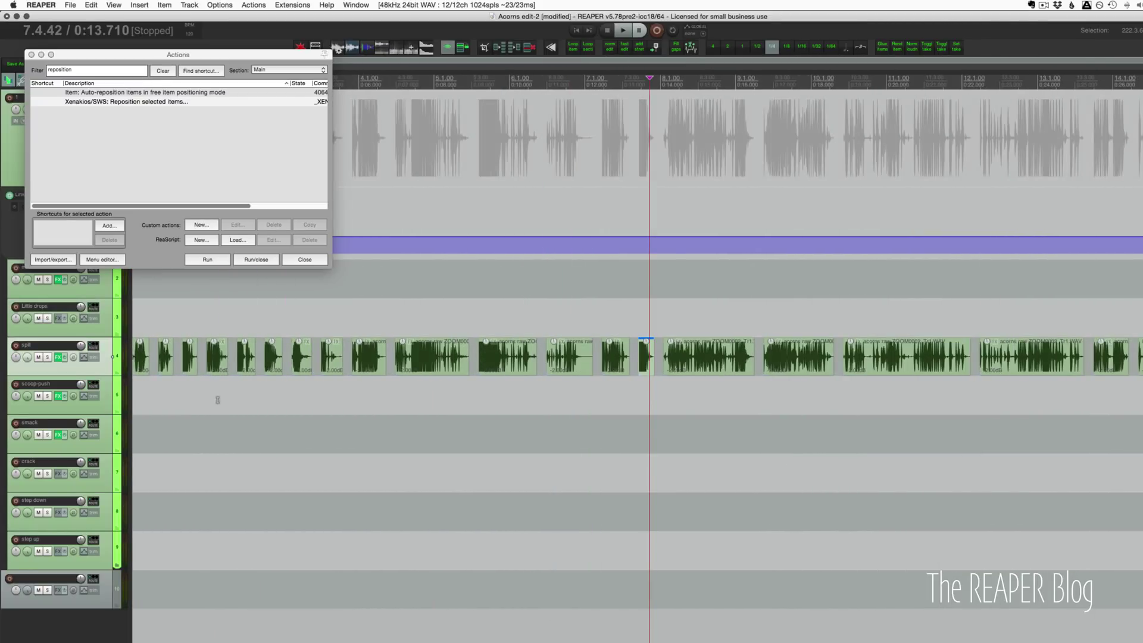
{"action": "scroll", "coordinate": [217, 400], "scroll_direction": "up", "scroll_amount": 5}
{"action": "key", "text": "Home"}
{"action": "scroll", "coordinate": [147, 381], "scroll_direction": "up", "scroll_amount": 8}
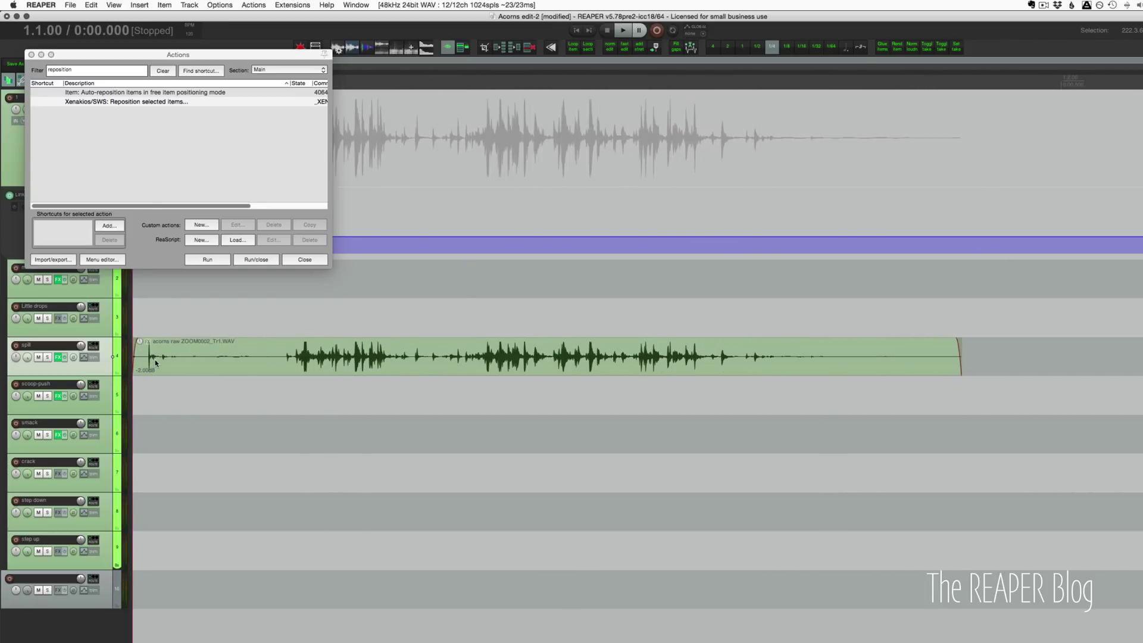
{"action": "scroll", "coordinate": [157, 364], "scroll_direction": "down", "scroll_amount": 2}
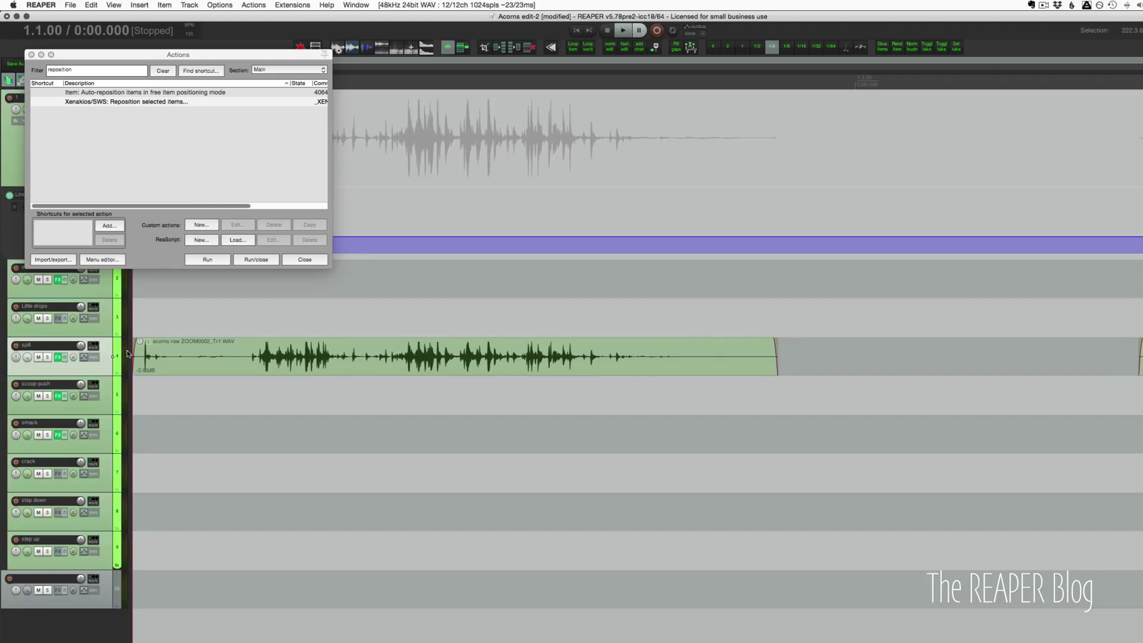
{"action": "left_click", "coordinate": [217, 374]}
{"action": "scroll", "coordinate": [219, 375], "scroll_direction": "down", "scroll_amount": 6}
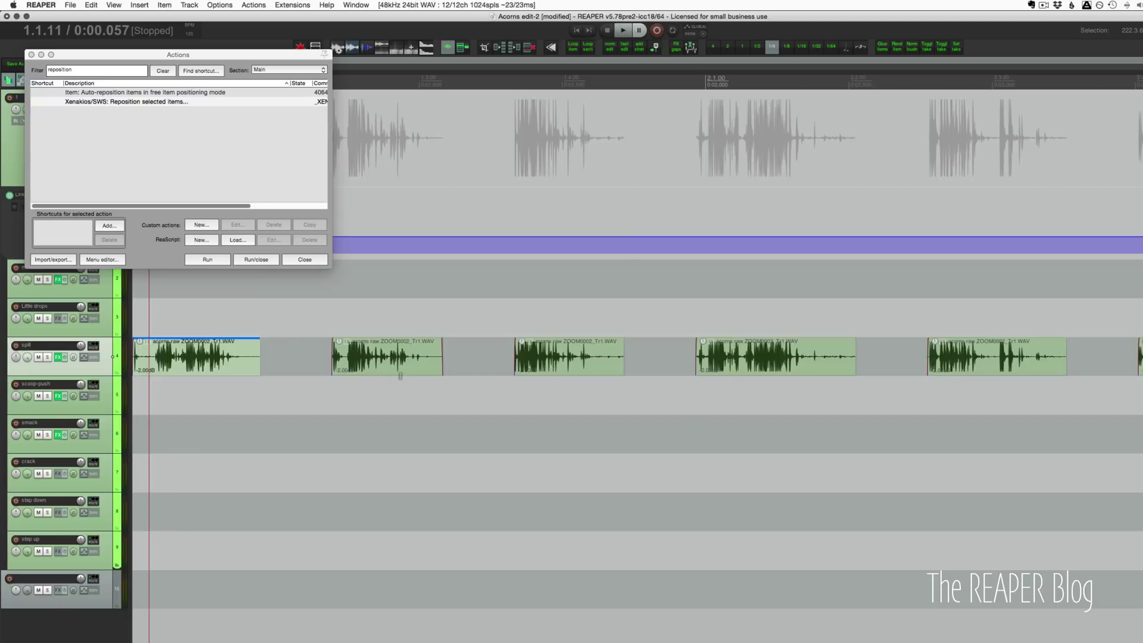
{"action": "left_click", "coordinate": [334, 374]}
{"action": "scroll", "coordinate": [335, 374], "scroll_direction": "up", "scroll_amount": 8}
{"action": "scroll", "coordinate": [335, 374], "scroll_direction": "right", "scroll_amount": 5}
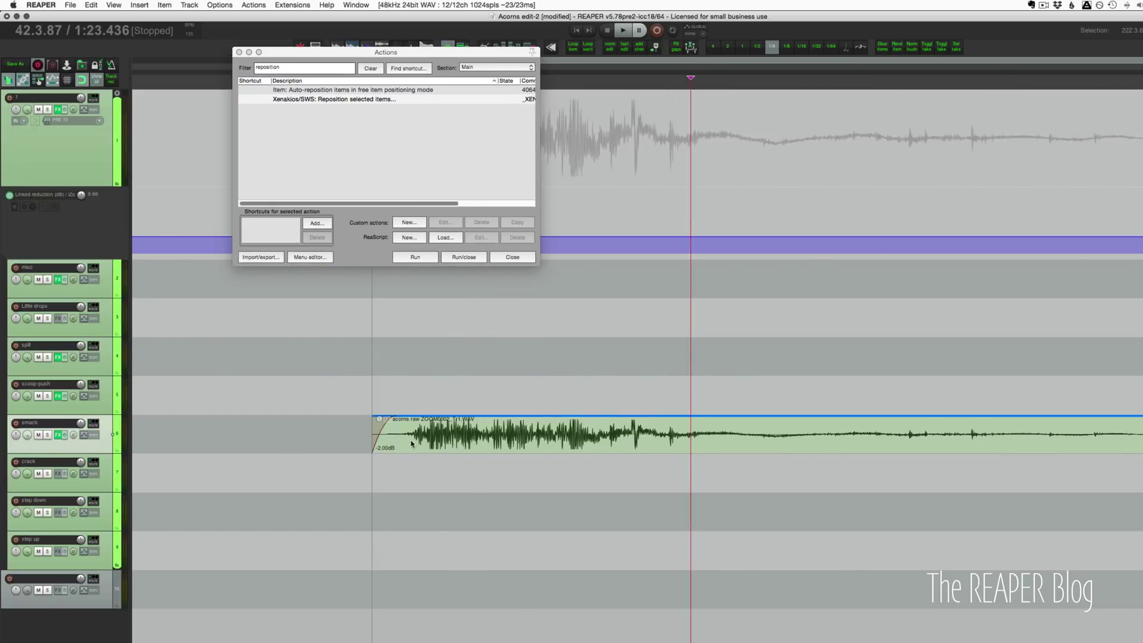
- Trim the start of the first smack clip slightly closer to its transient and shorten its fade-in
{"action": "left_click", "coordinate": [381, 449]}
{"action": "scroll", "coordinate": [392, 447], "scroll_direction": "right", "scroll_amount": 2}
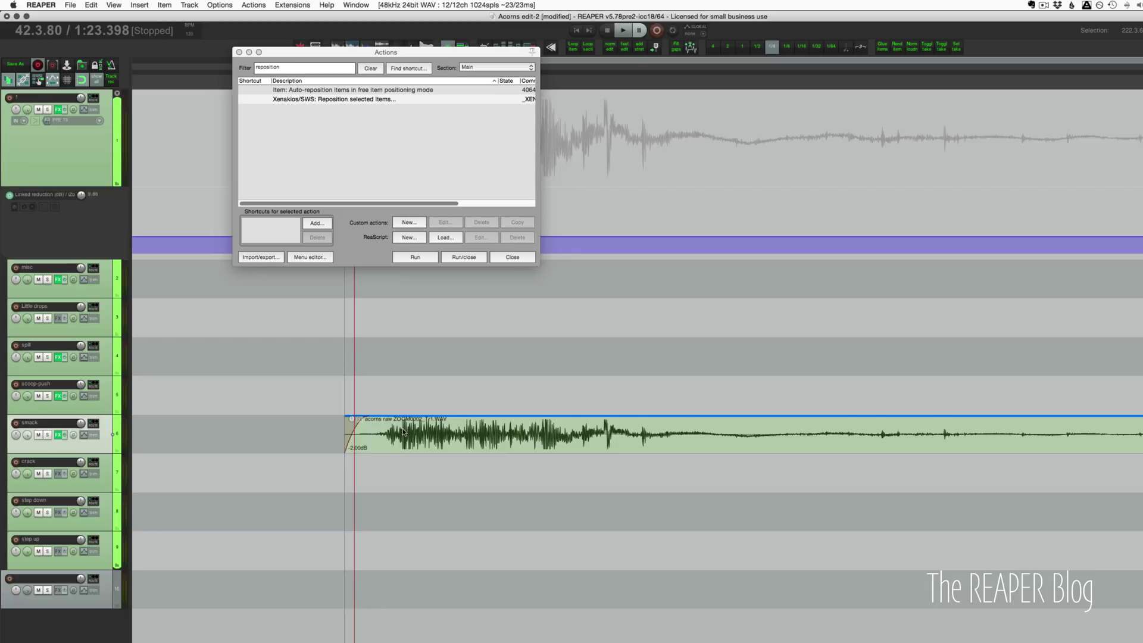
{"action": "left_click", "coordinate": [361, 424]}
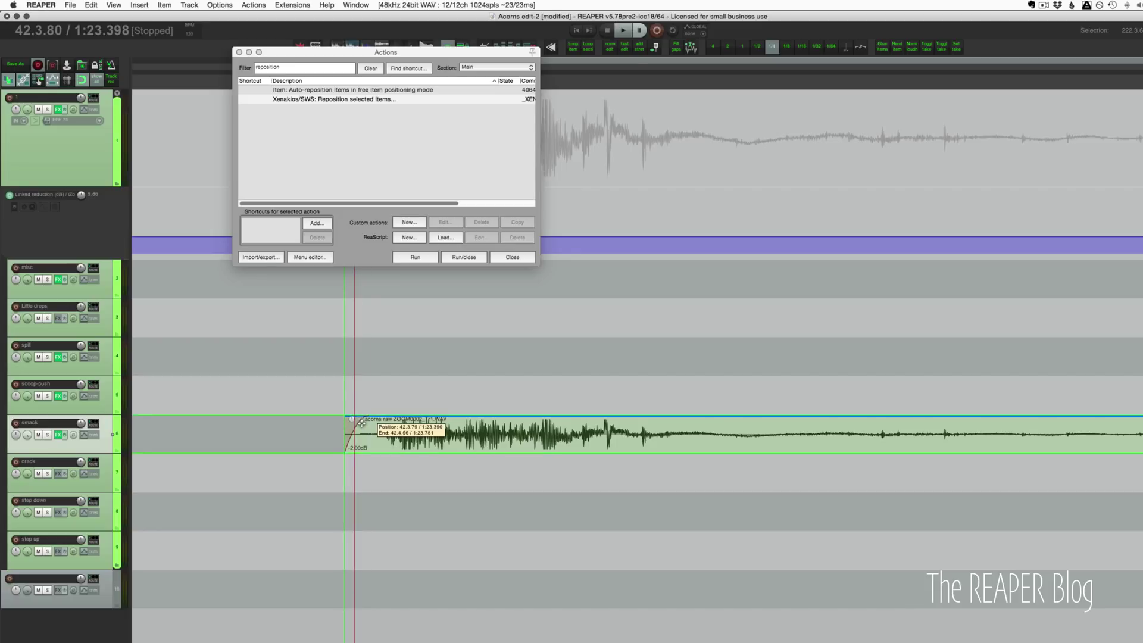
{"action": "left_click_drag", "start_coordinate": [346, 434], "coordinate": [352, 457]}
{"action": "left_click", "coordinate": [379, 442]}
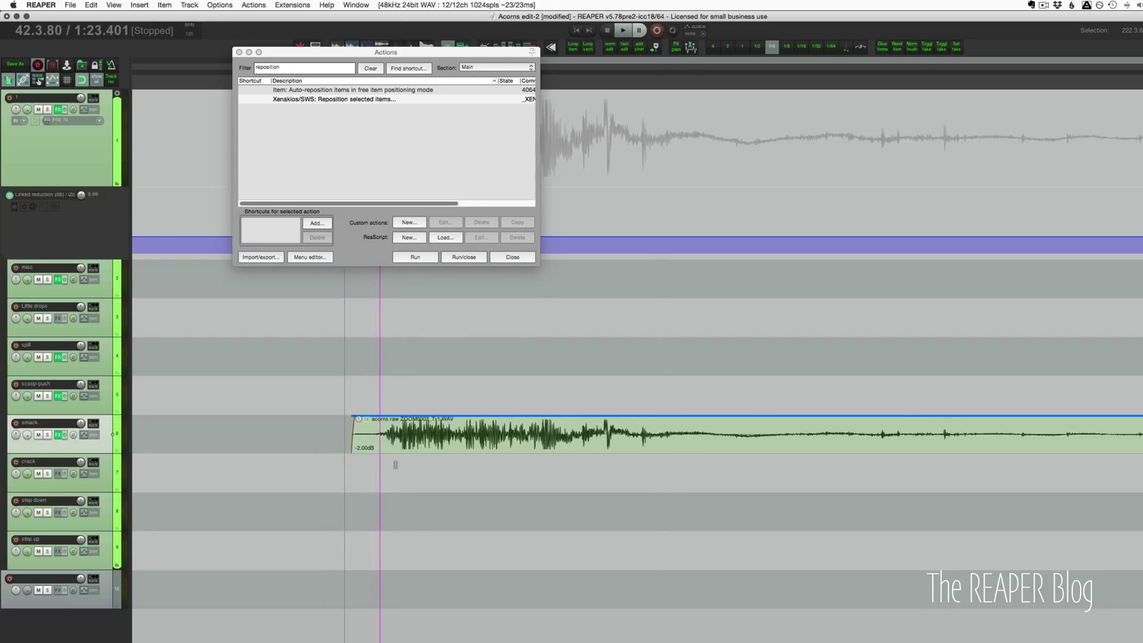
- Step through the following smack clips and inspect how closely each one starts before its transient
{"action": "scroll", "coordinate": [396, 465], "scroll_direction": "down", "scroll_amount": 5}
{"action": "scroll", "coordinate": [395, 465], "scroll_direction": "right", "scroll_amount": 10}
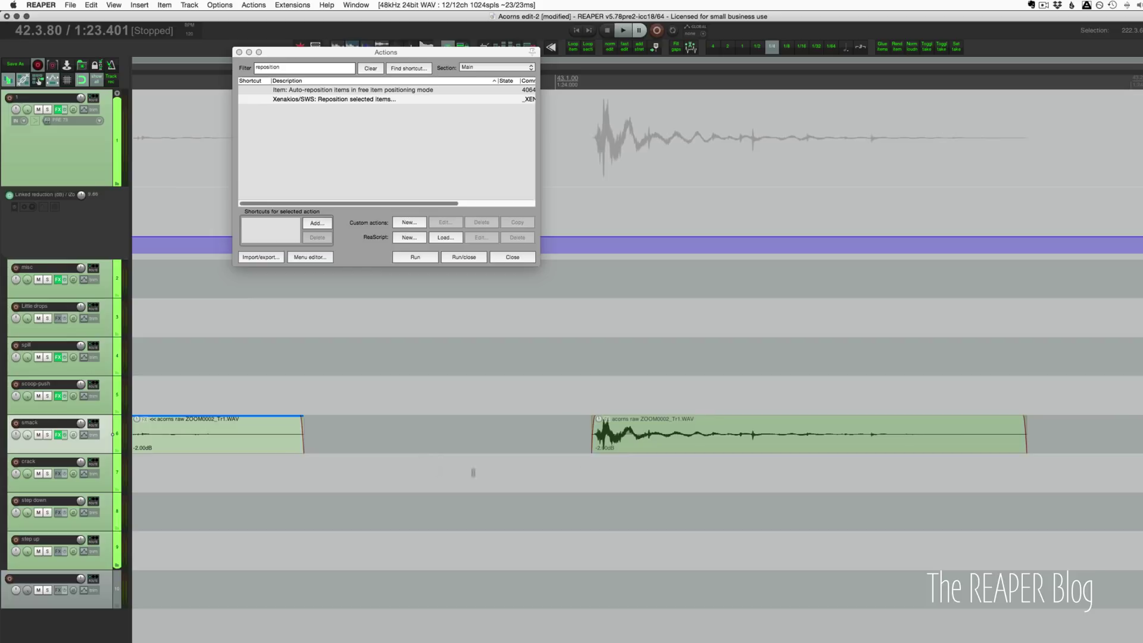
{"action": "left_click", "coordinate": [604, 448]}
{"action": "scroll", "coordinate": [602, 458], "scroll_direction": "up", "scroll_amount": 5}
{"action": "scroll", "coordinate": [602, 458], "scroll_direction": "down", "scroll_amount": 4}
{"action": "scroll", "coordinate": [600, 458], "scroll_direction": "right", "scroll_amount": 1}
{"action": "key", "text": "Tab"}
{"action": "key", "text": "Tab"}
{"action": "key", "text": "Tab"}
{"action": "key", "text": "Tab"}
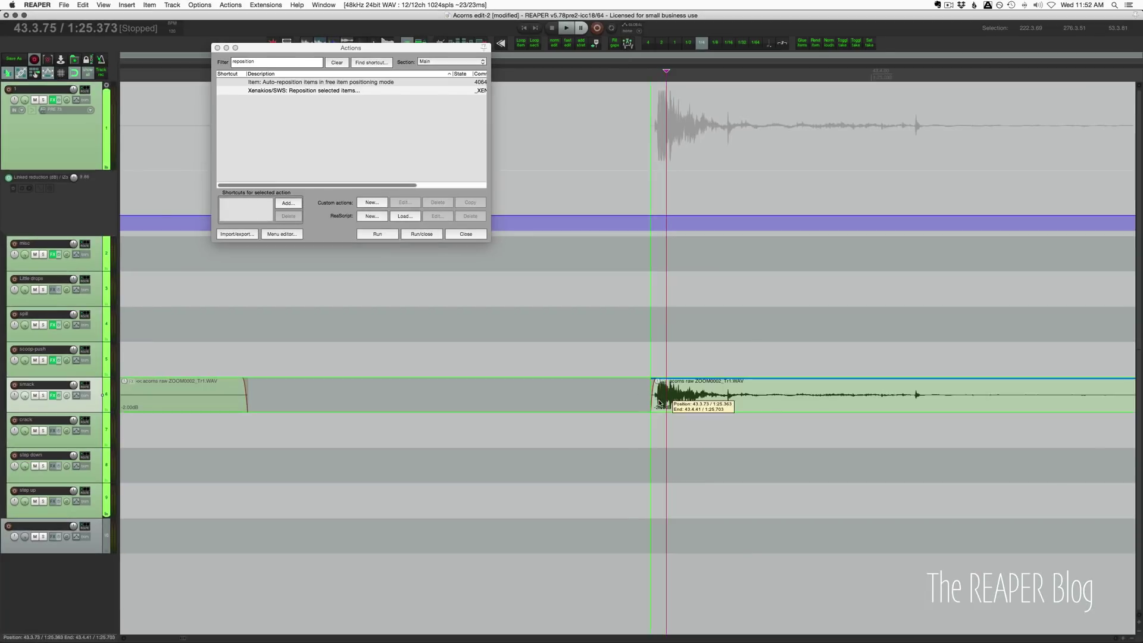
- Mark a 0.01-second time range at the onset of the smack clip at 1:25.364 and step through the following clips
{"action": "scroll", "coordinate": [699, 456], "scroll_direction": "up", "scroll_amount": 5}
{"action": "left_click_drag", "start_coordinate": [615, 401], "coordinate": [584, 409]}
{"action": "scroll", "coordinate": [585, 409], "scroll_direction": "down", "scroll_amount": 4}
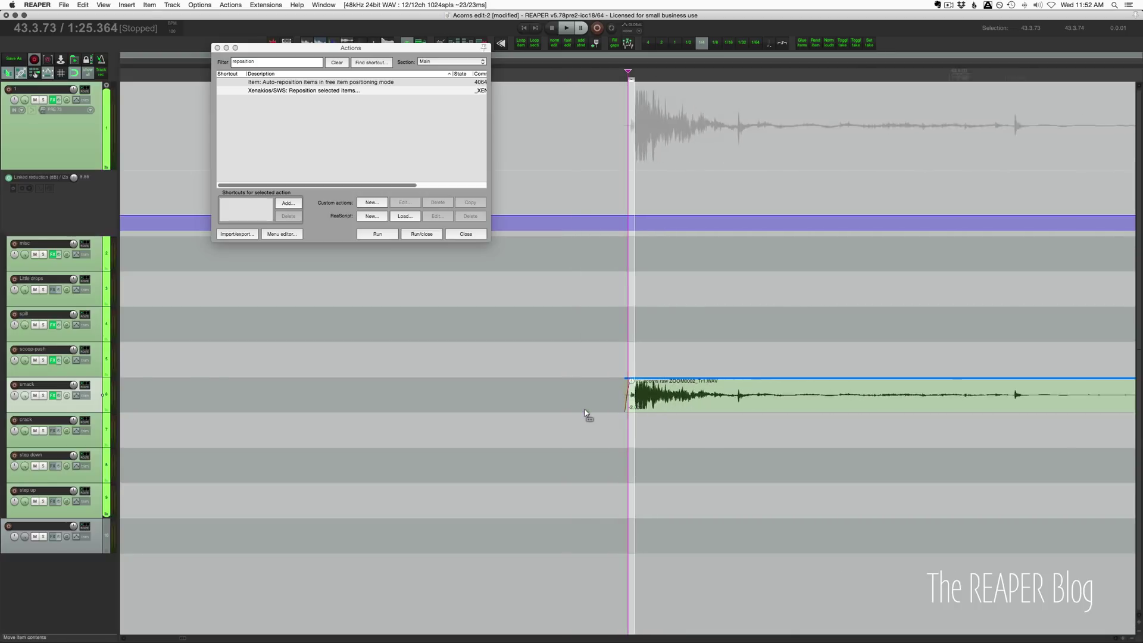
{"action": "key", "text": "Tab"}
{"action": "key", "text": "Tab"}
{"action": "key", "text": "Tab"}
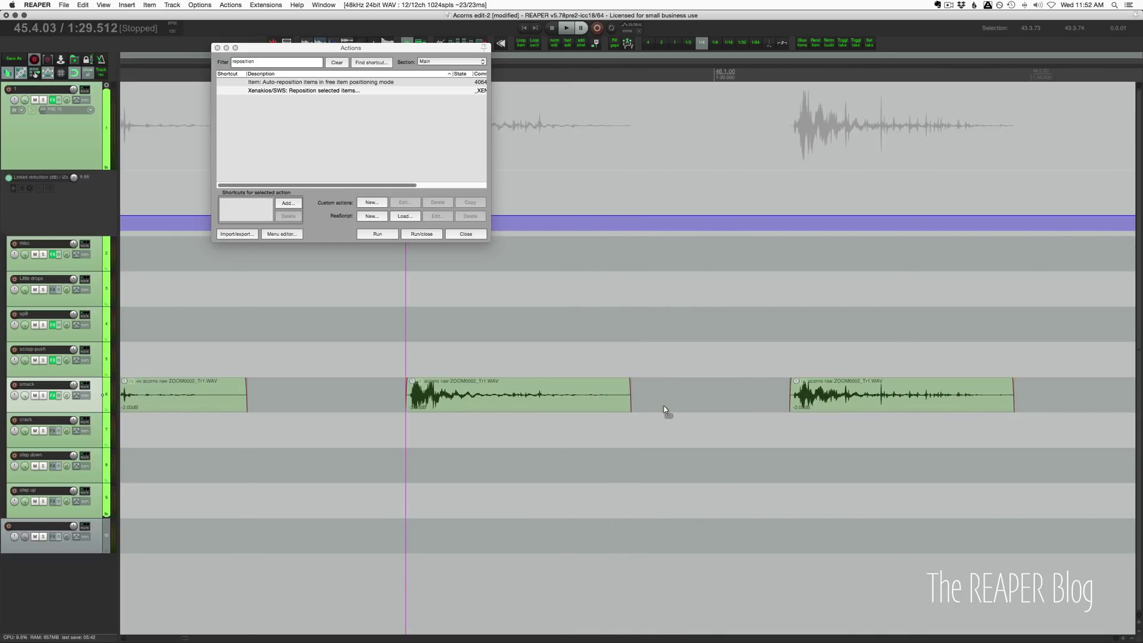
- Close the action list and play the smack clips from the start of the impacts region
{"action": "scroll", "coordinate": [664, 410], "scroll_direction": "down", "scroll_amount": 4}
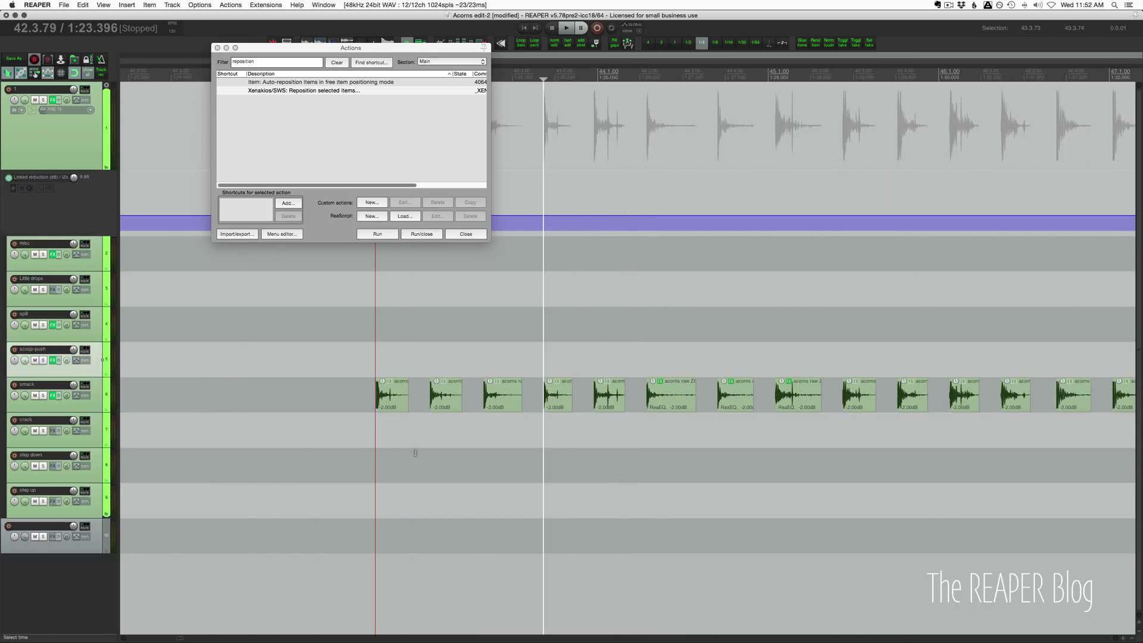
{"action": "scroll", "coordinate": [422, 458], "scroll_direction": "down", "scroll_amount": 3}
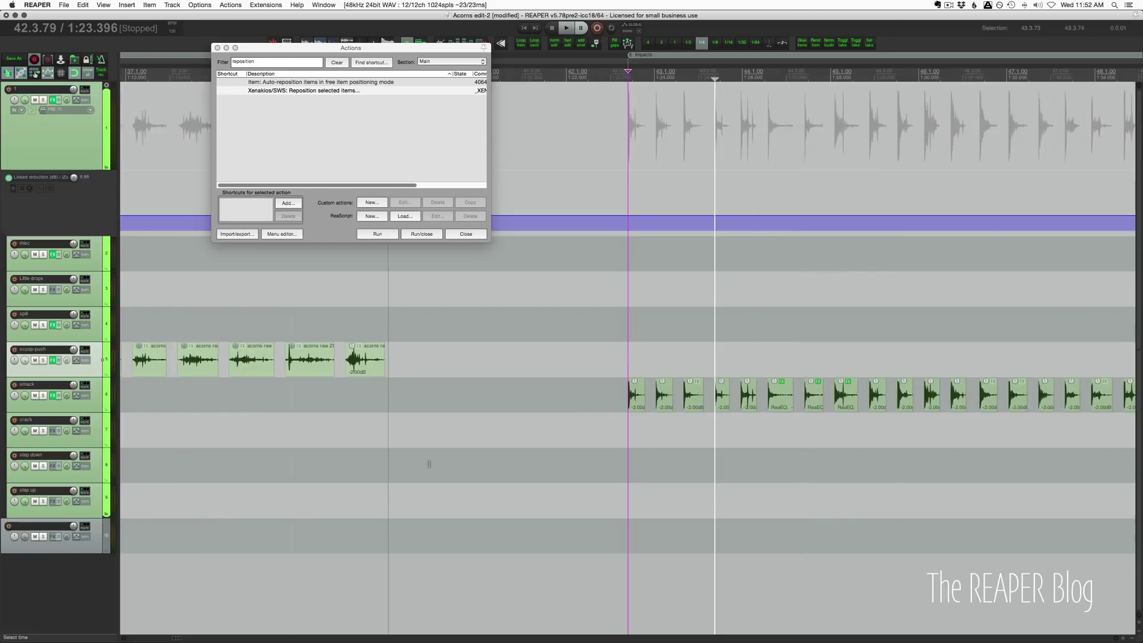
{"action": "key", "text": "Escape"}
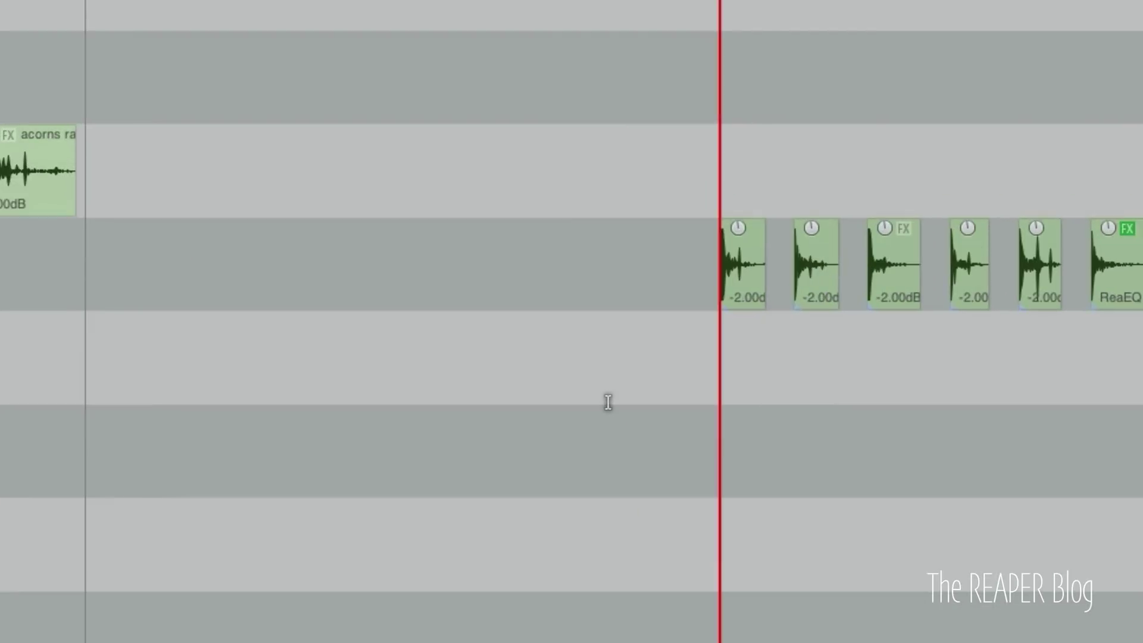
{"action": "key", "text": "space"}
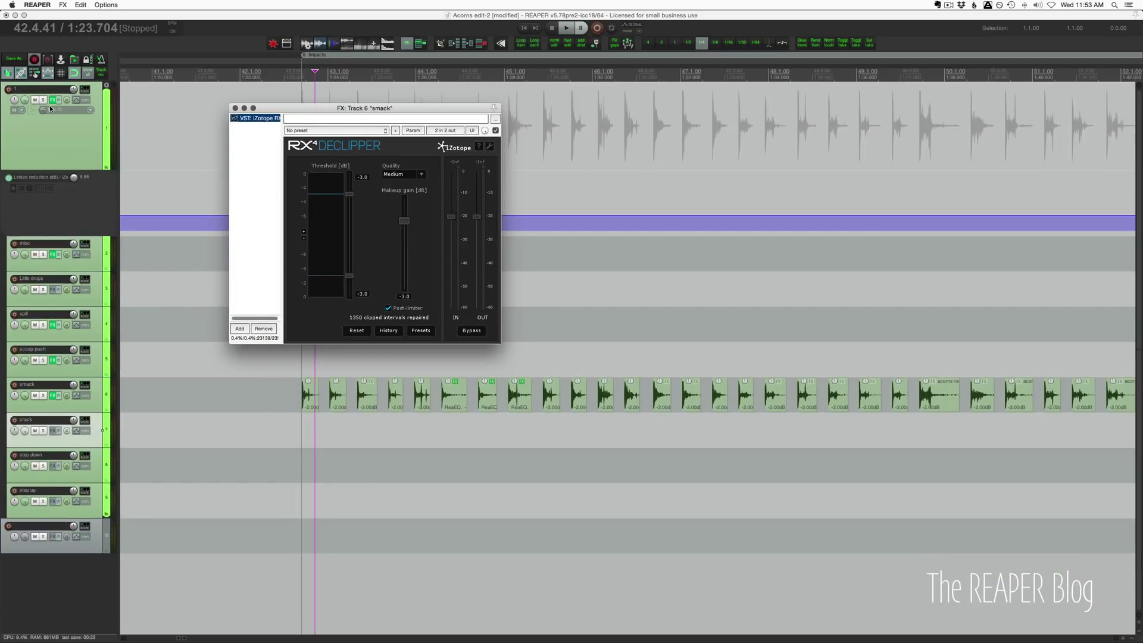
- Review the folder track's RX 4 Denoiser, ReaEQ and Event Horizon Limiter/Clipper effects, and close its effects window
{"action": "left_click", "coordinate": [53, 100]}
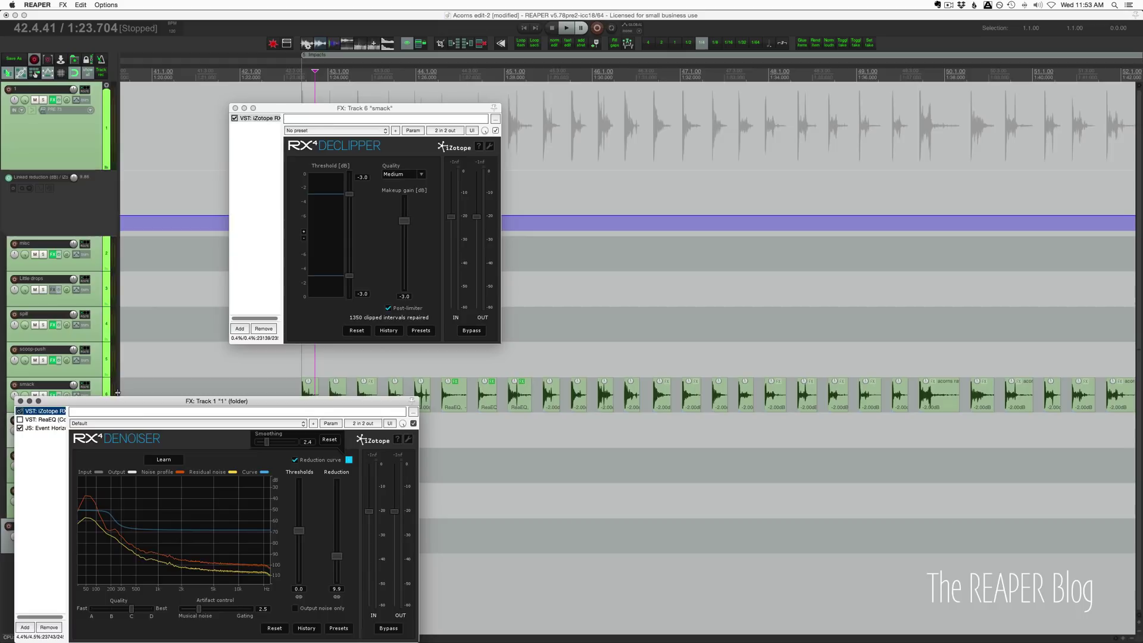
{"action": "left_click_drag", "start_coordinate": [116, 400], "coordinate": [298, 253]}
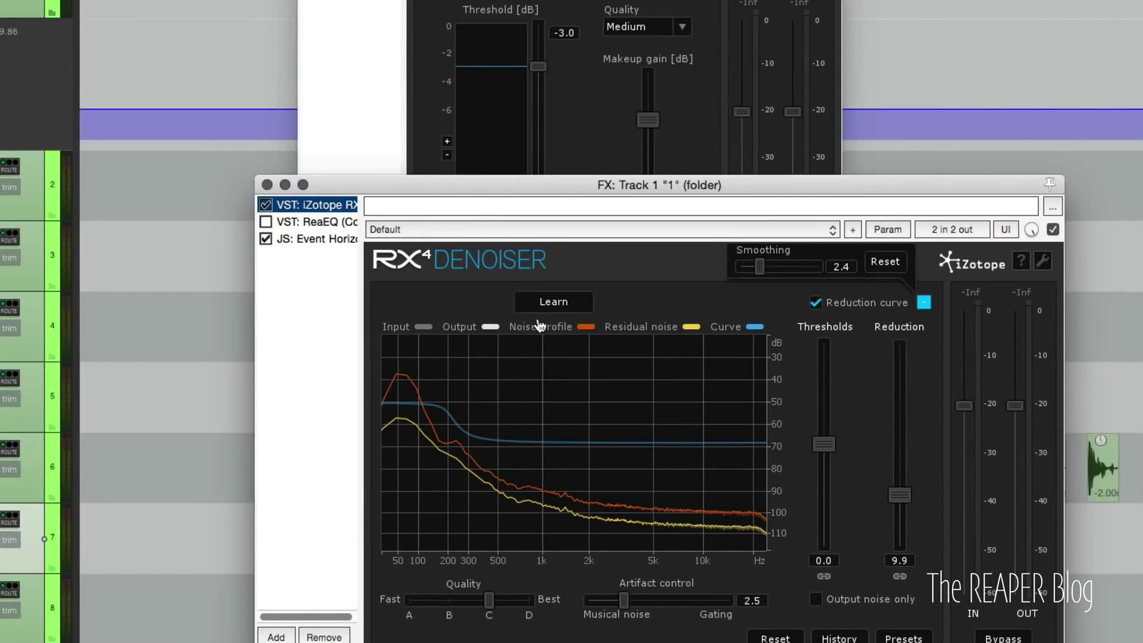
{"action": "left_click", "coordinate": [331, 223]}
{"action": "left_click", "coordinate": [326, 241]}
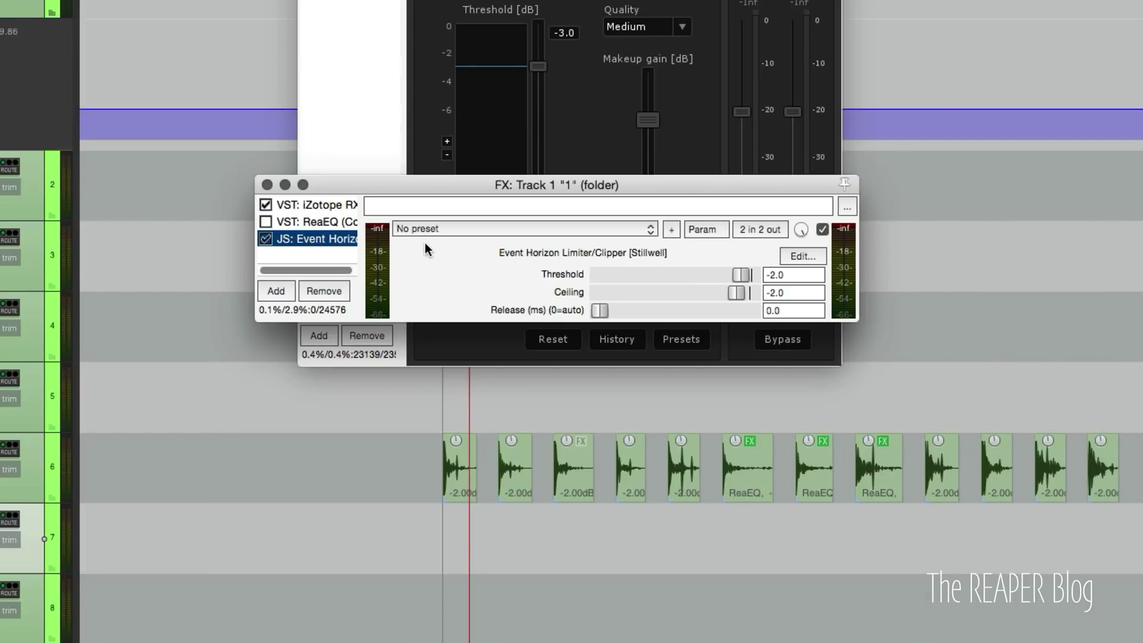
{"action": "left_click", "coordinate": [266, 186]}
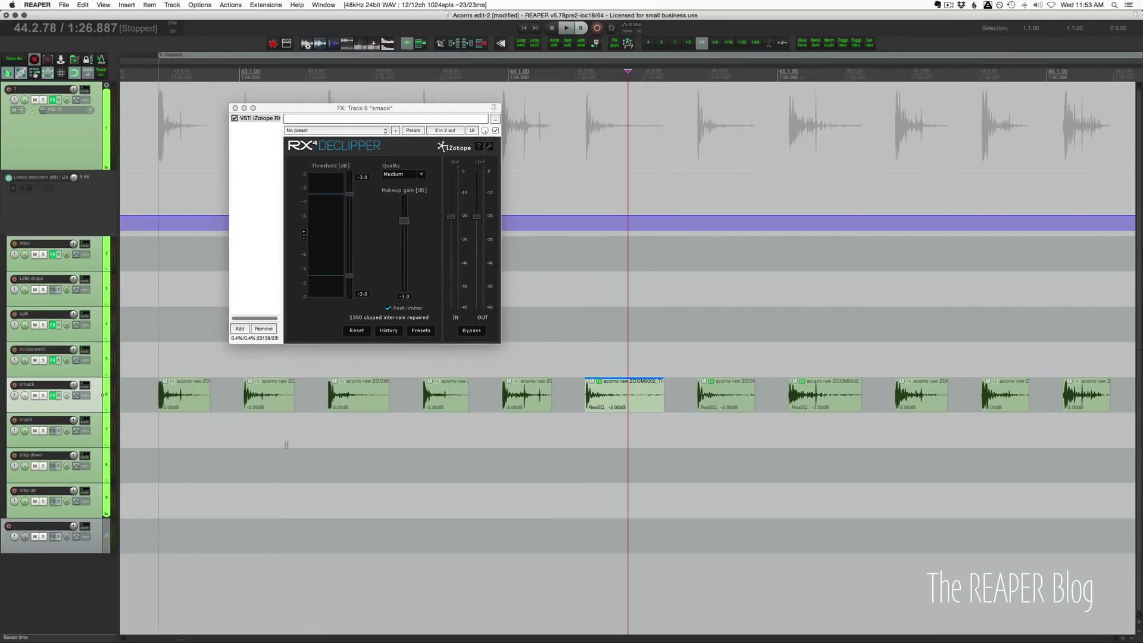
- Open the ReaEQ effect on the smack clip near 1:26.7 and place its window above the clip
{"action": "scroll", "coordinate": [579, 434], "scroll_direction": "up", "scroll_amount": 5}
{"action": "left_click", "coordinate": [579, 403]}
{"action": "scroll", "coordinate": [574, 422], "scroll_direction": "up", "scroll_amount": 4}
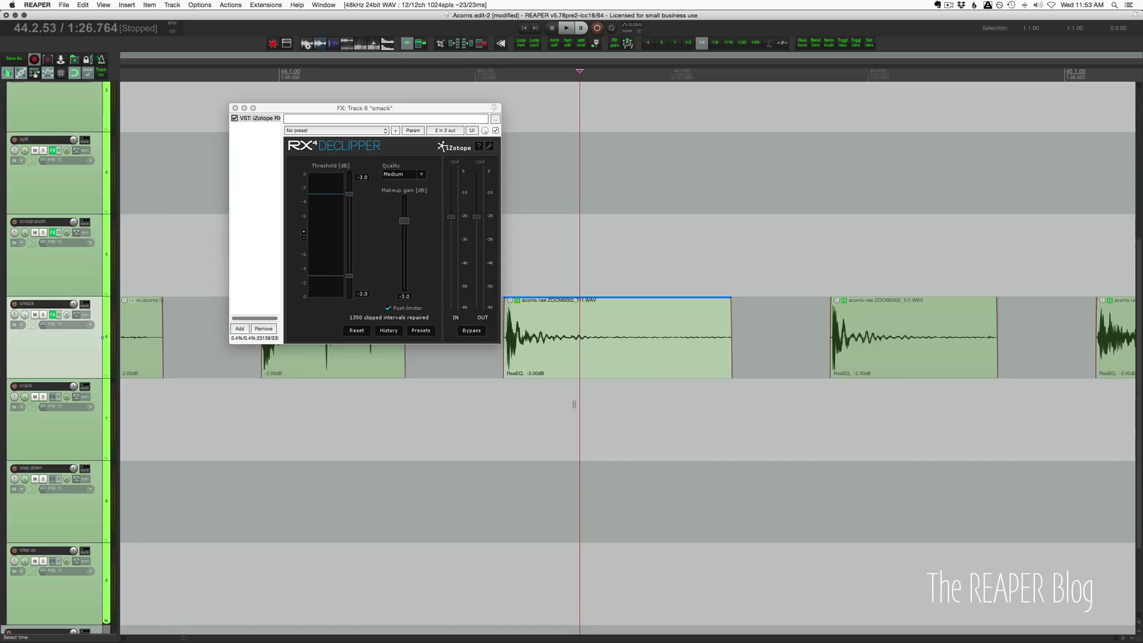
{"action": "scroll", "coordinate": [574, 404], "scroll_direction": "up", "scroll_amount": 5}
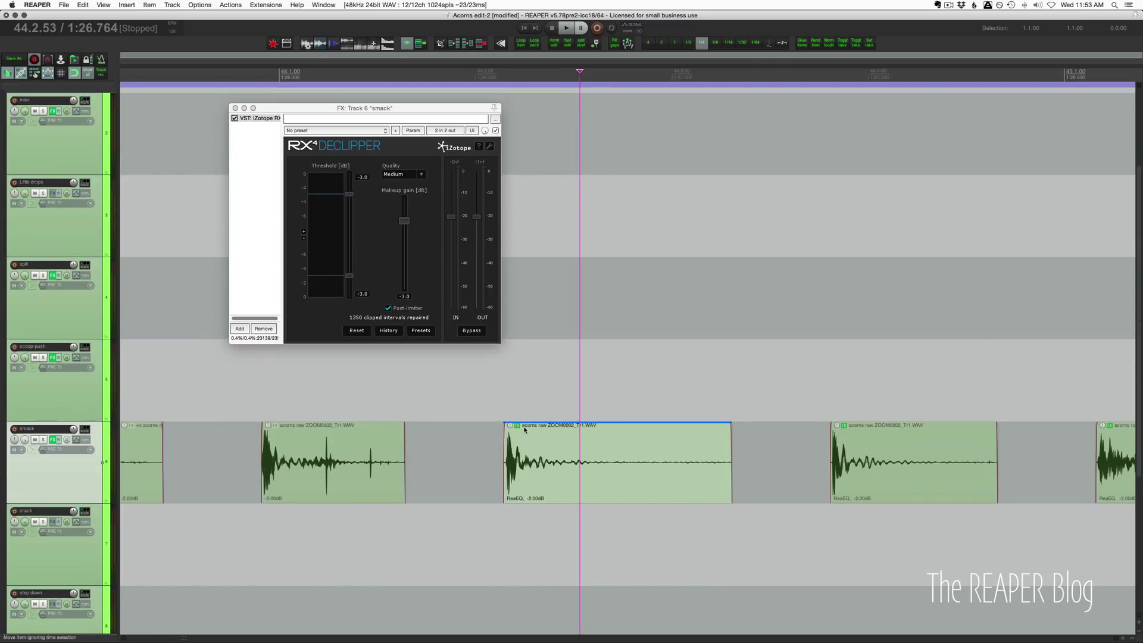
{"action": "left_click", "coordinate": [517, 427]}
{"action": "left_click_drag", "start_coordinate": [596, 373], "coordinate": [635, 180]}
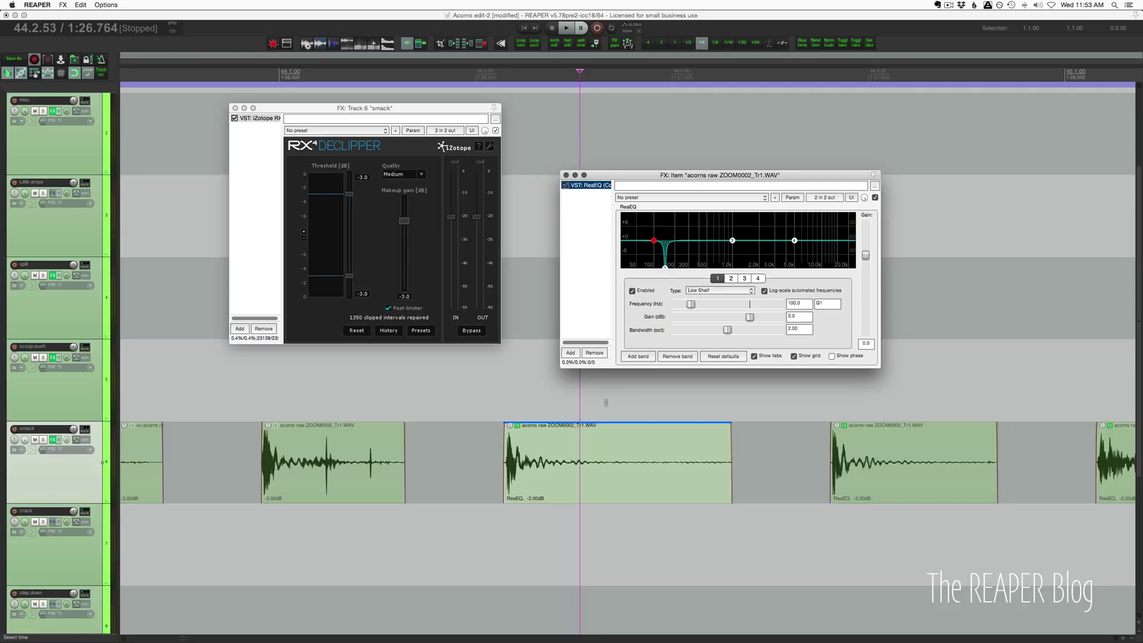
- Play a time range over the smack clip's tail and compare the sound with its ReaEQ bypassed and enabled
{"action": "left_click_drag", "start_coordinate": [557, 487], "coordinate": [687, 487]}
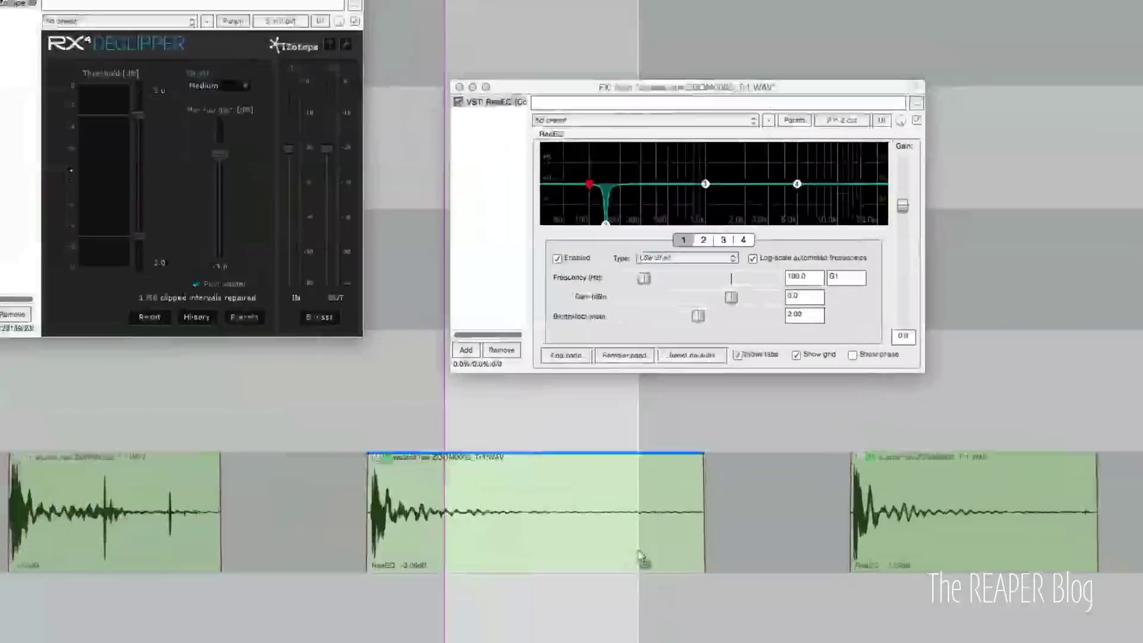
{"action": "key", "text": "space"}
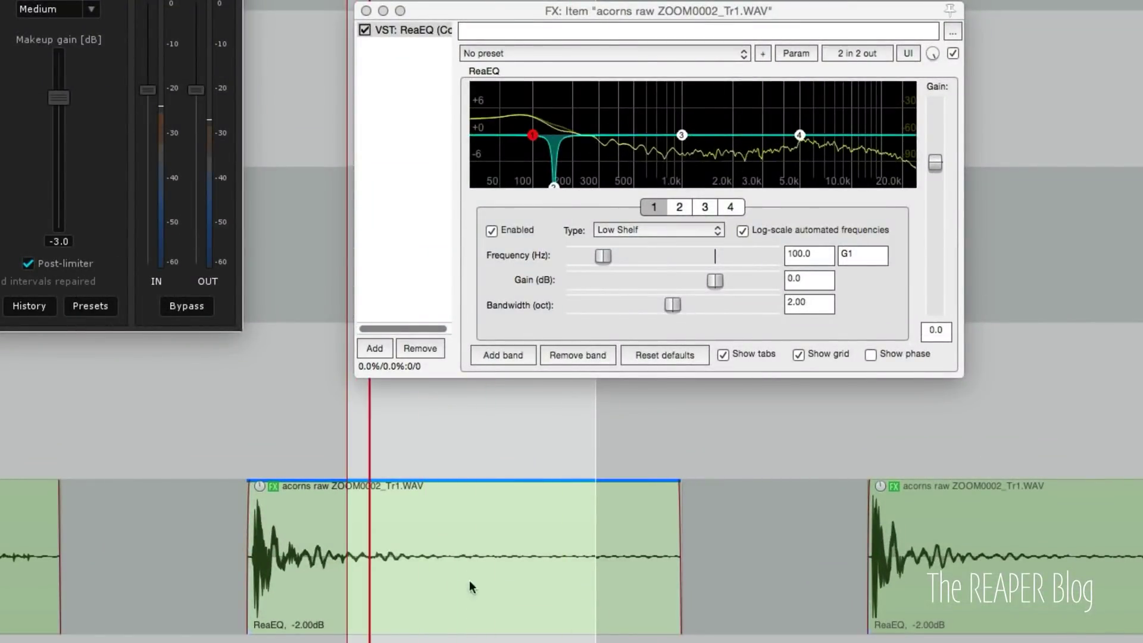
{"action": "left_click_drag", "start_coordinate": [430, 583], "coordinate": [662, 591]}
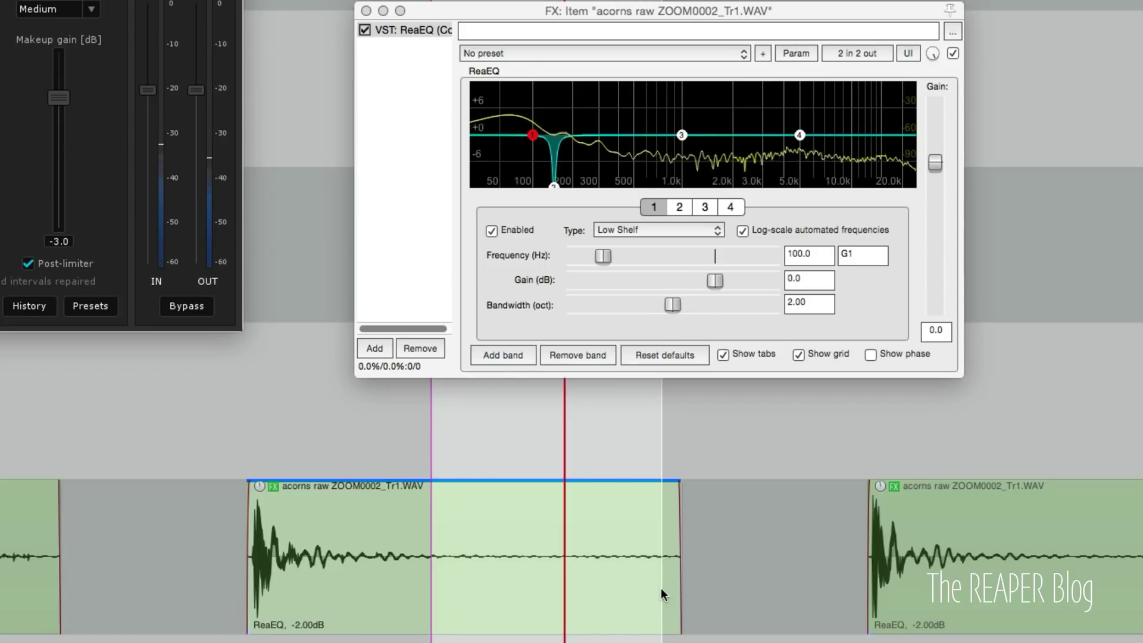
{"action": "left_click", "coordinate": [952, 53]}
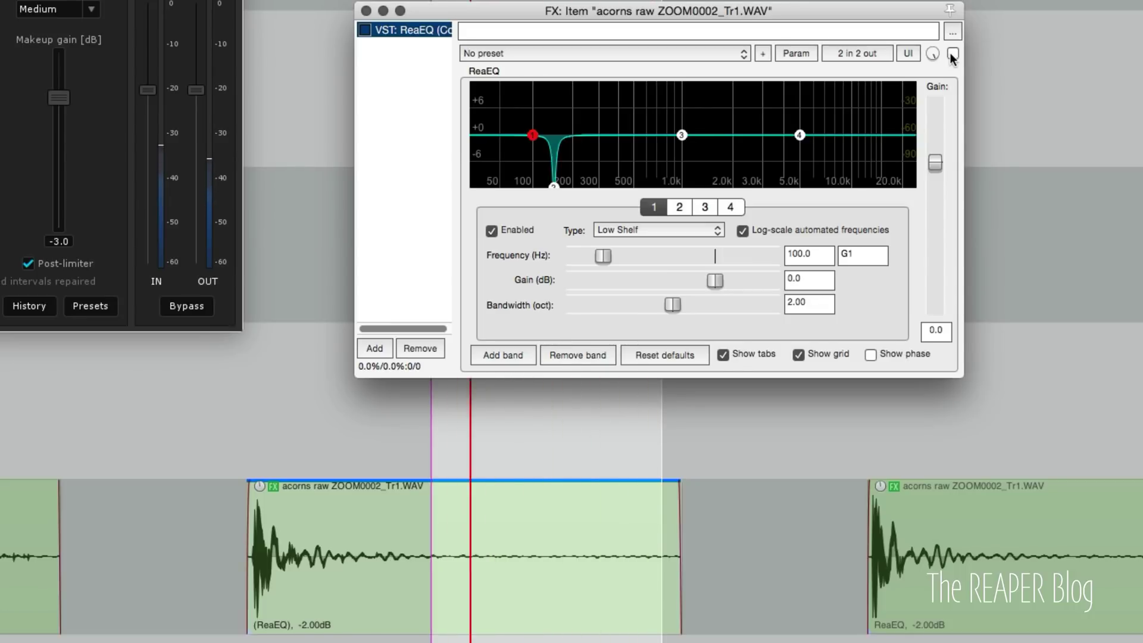
{"action": "left_click", "coordinate": [952, 53]}
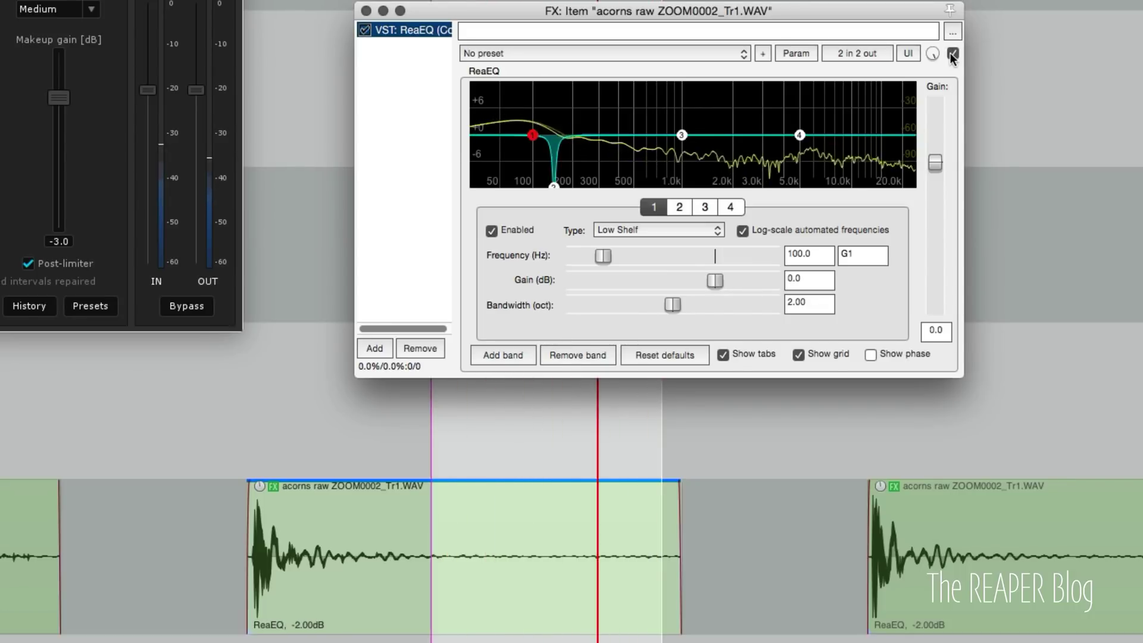
- Close the smack track's RX 4 Declipper window and go back to the folder track
{"action": "left_click", "coordinate": [310, 417]}
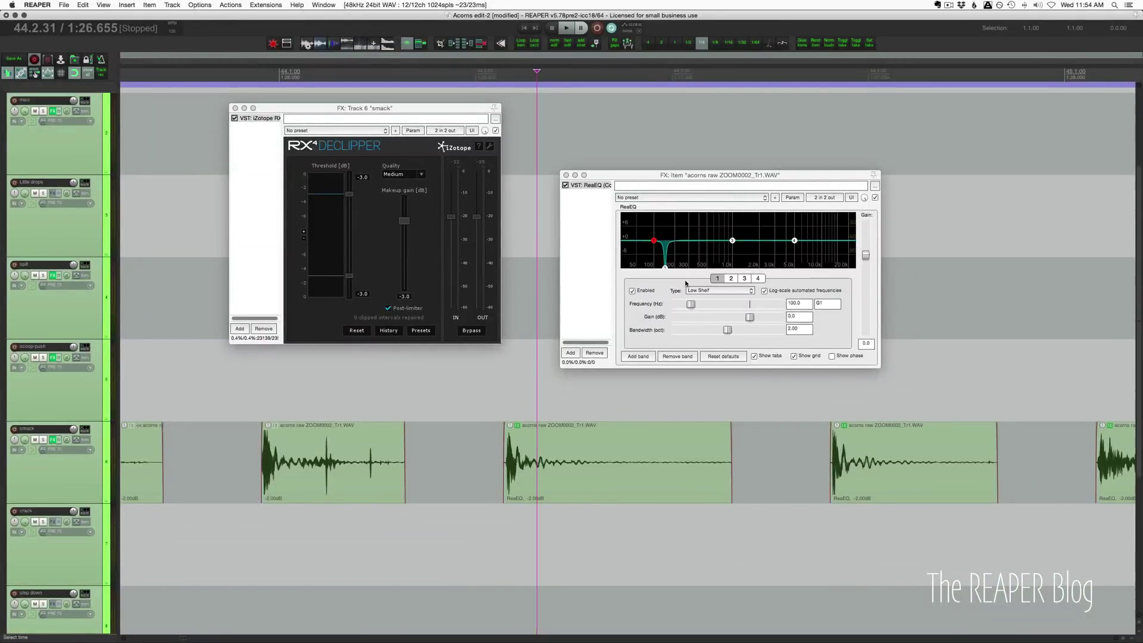
{"action": "left_click", "coordinate": [235, 107]}
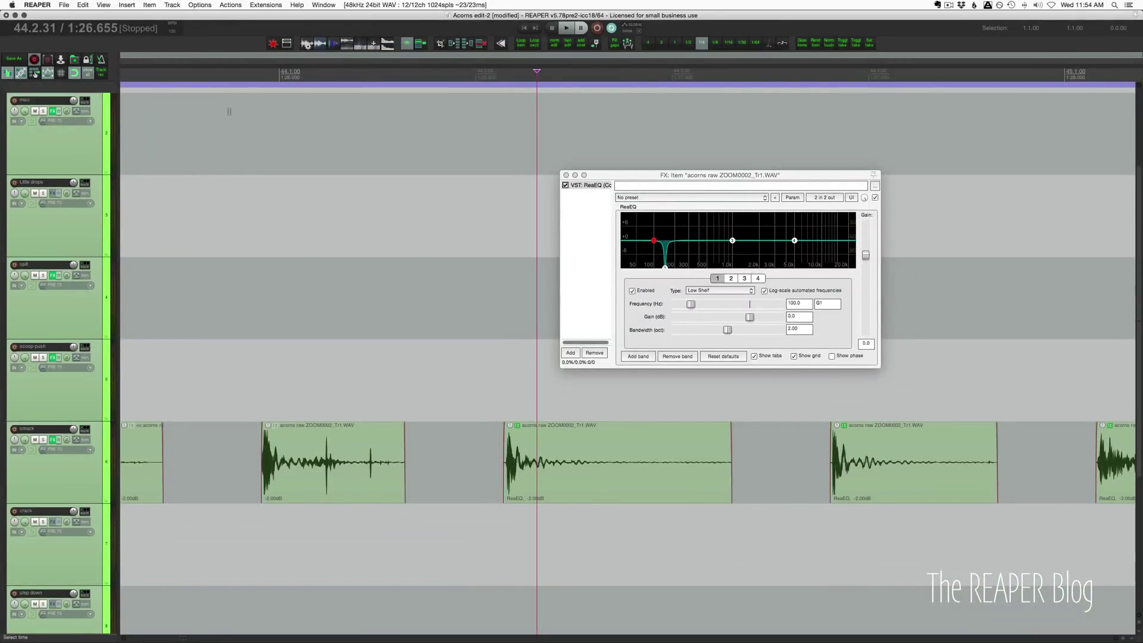
{"action": "scroll", "coordinate": [131, 161], "scroll_direction": "up", "scroll_amount": 3}
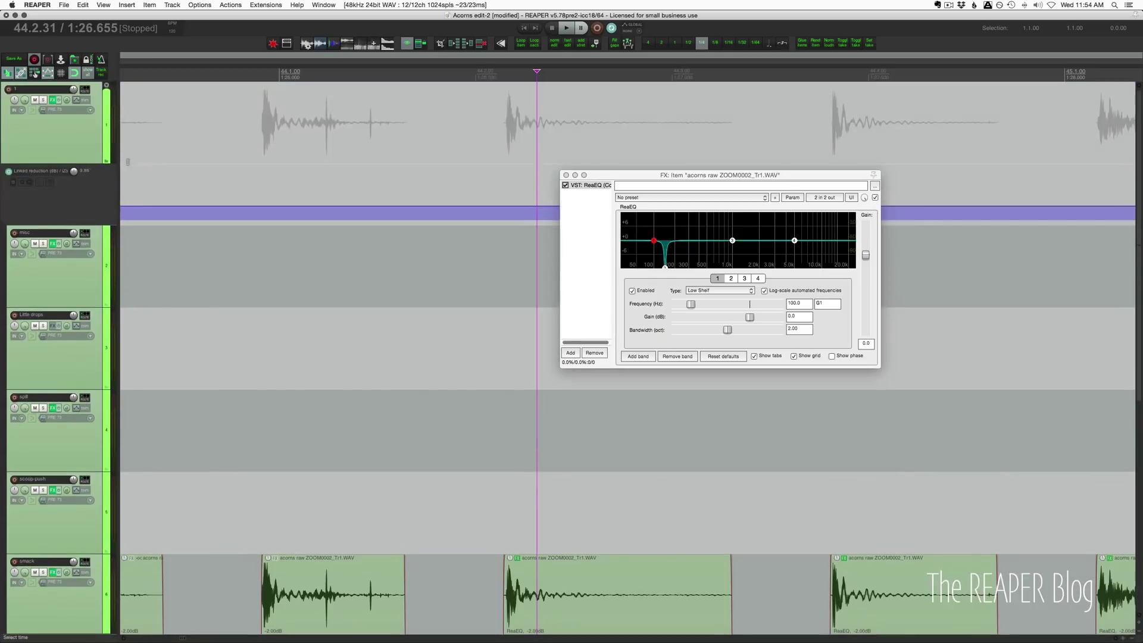
{"action": "left_click", "coordinate": [61, 145]}
- Check the ReaEQ effect on the smack clip near bar 45 and close its effects window
{"action": "scroll", "coordinate": [355, 335], "scroll_direction": "down", "scroll_amount": 2}
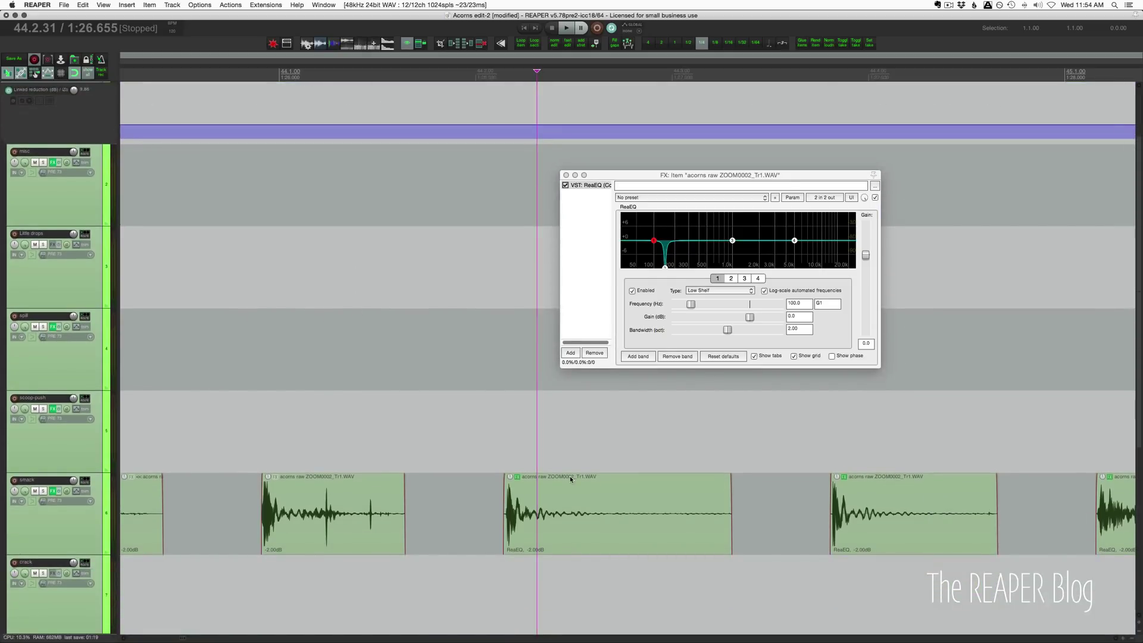
{"action": "scroll", "coordinate": [590, 495], "scroll_direction": "down", "scroll_amount": 2}
{"action": "scroll", "coordinate": [588, 500], "scroll_direction": "down", "scroll_amount": 5}
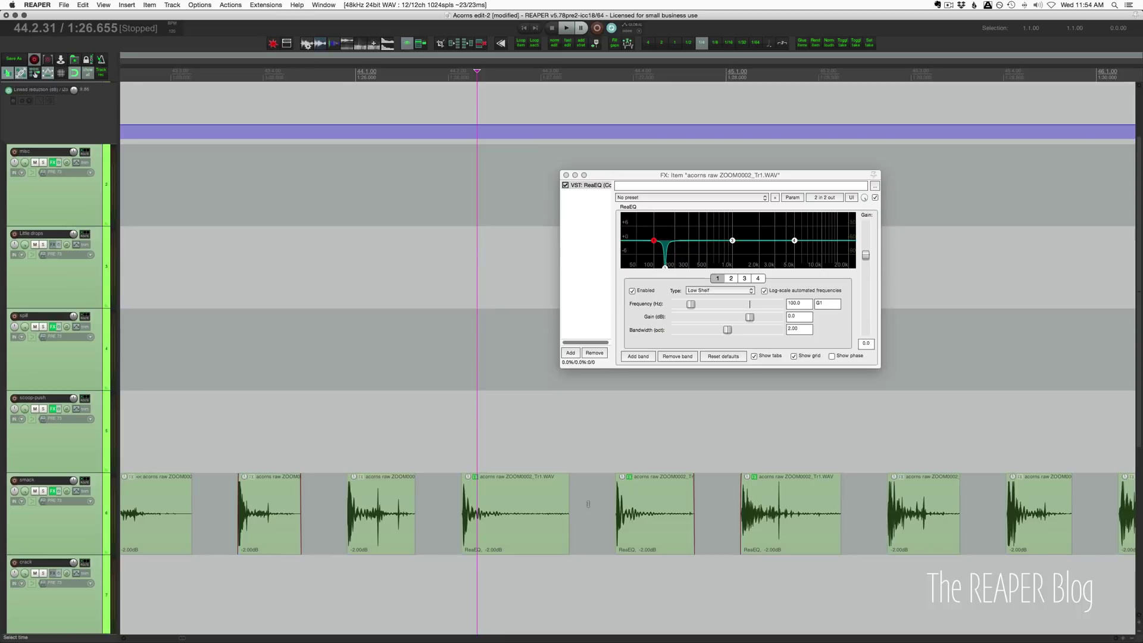
{"action": "scroll", "coordinate": [794, 511], "scroll_direction": "right", "scroll_amount": 5}
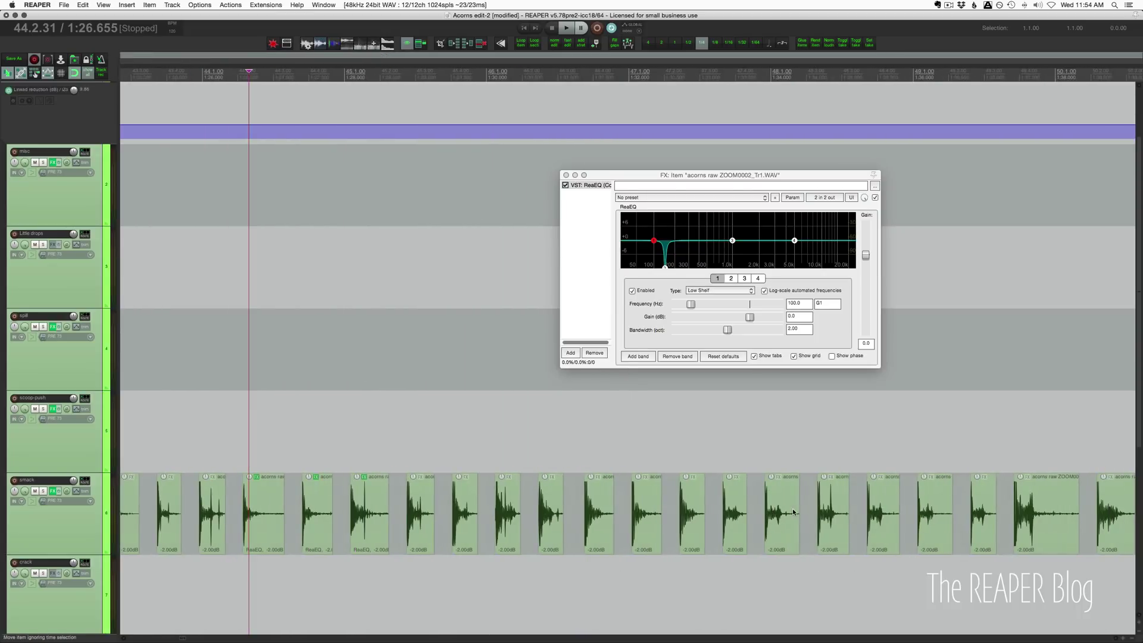
{"action": "left_click", "coordinate": [365, 477]}
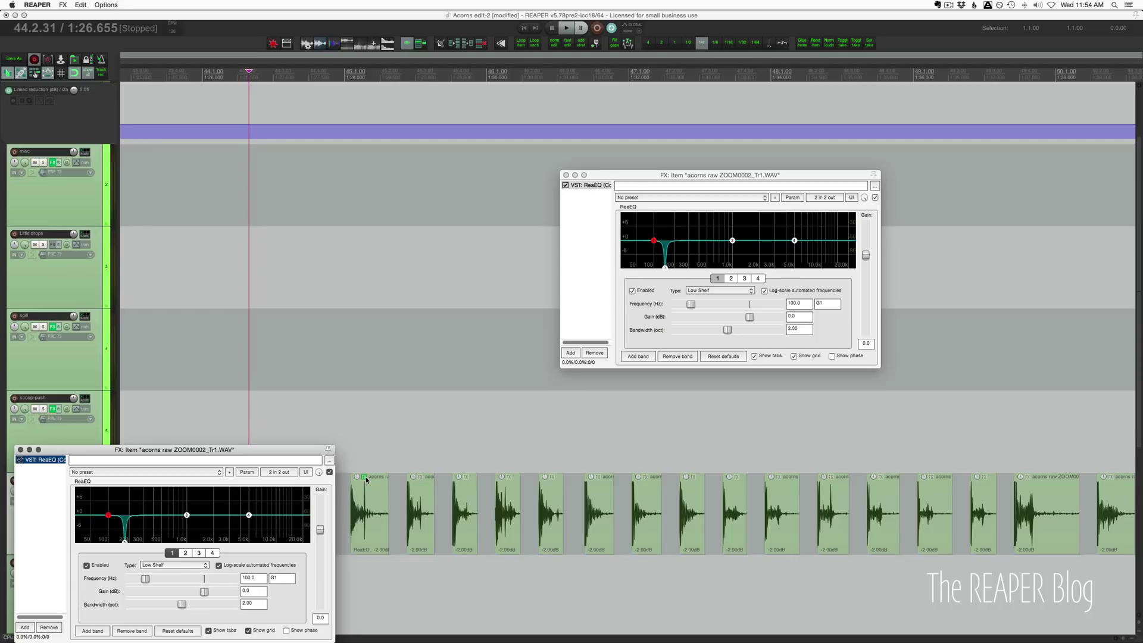
{"action": "left_click", "coordinate": [365, 478]}
{"action": "scroll", "coordinate": [533, 477], "scroll_direction": "right", "scroll_amount": 5}
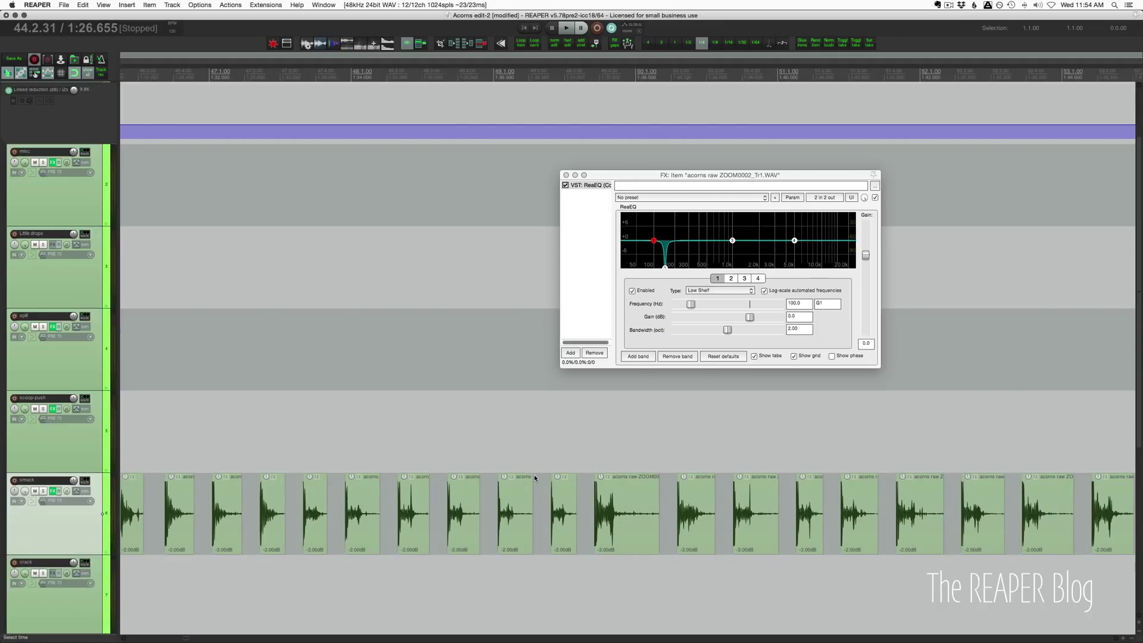
- Find the scoop-push clip with its own ReaEQ near 0:57 and open that effect
{"action": "scroll", "coordinate": [535, 478], "scroll_direction": "right", "scroll_amount": 3}
{"action": "scroll", "coordinate": [534, 478], "scroll_direction": "down", "scroll_amount": 5}
{"action": "left_click", "coordinate": [327, 432]}
{"action": "scroll", "coordinate": [350, 459], "scroll_direction": "up", "scroll_amount": 5}
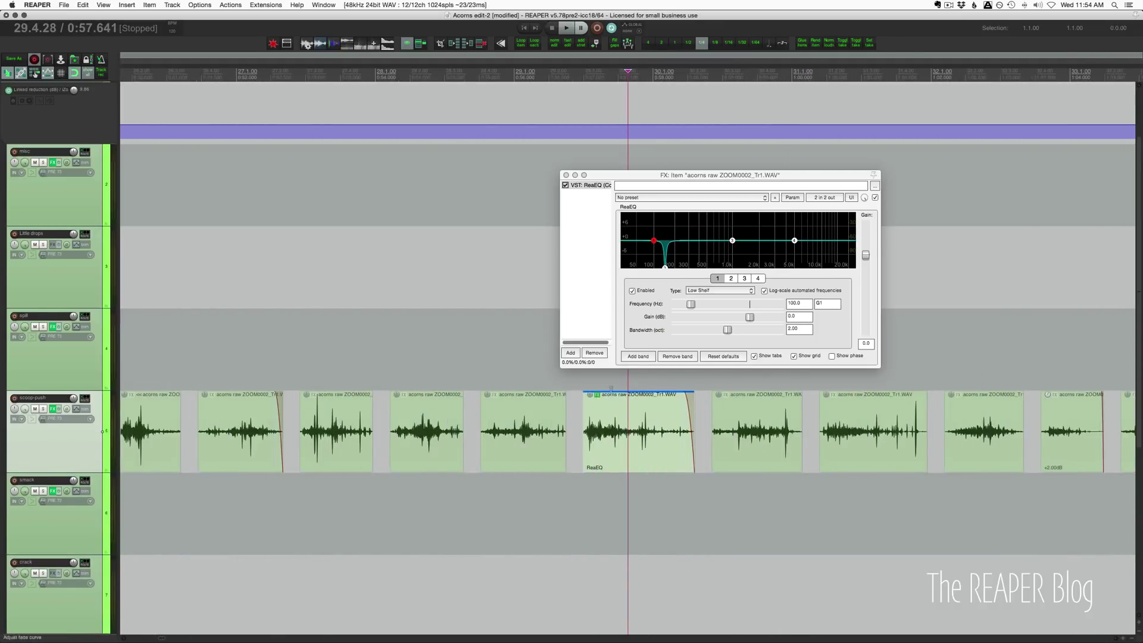
{"action": "left_click", "coordinate": [597, 396]}
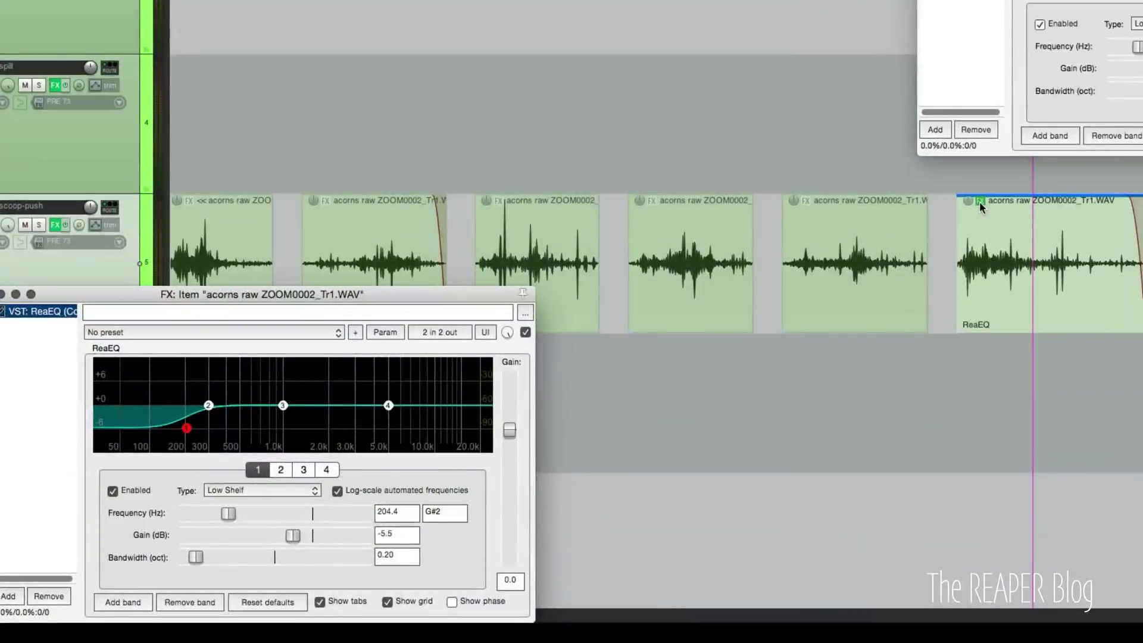
- Play the scoop-push clip to compare its ReaEQ bypassed and enabled, and close the clip effects windows
{"action": "left_click", "coordinate": [1011, 310]}
{"action": "key", "text": "space"}
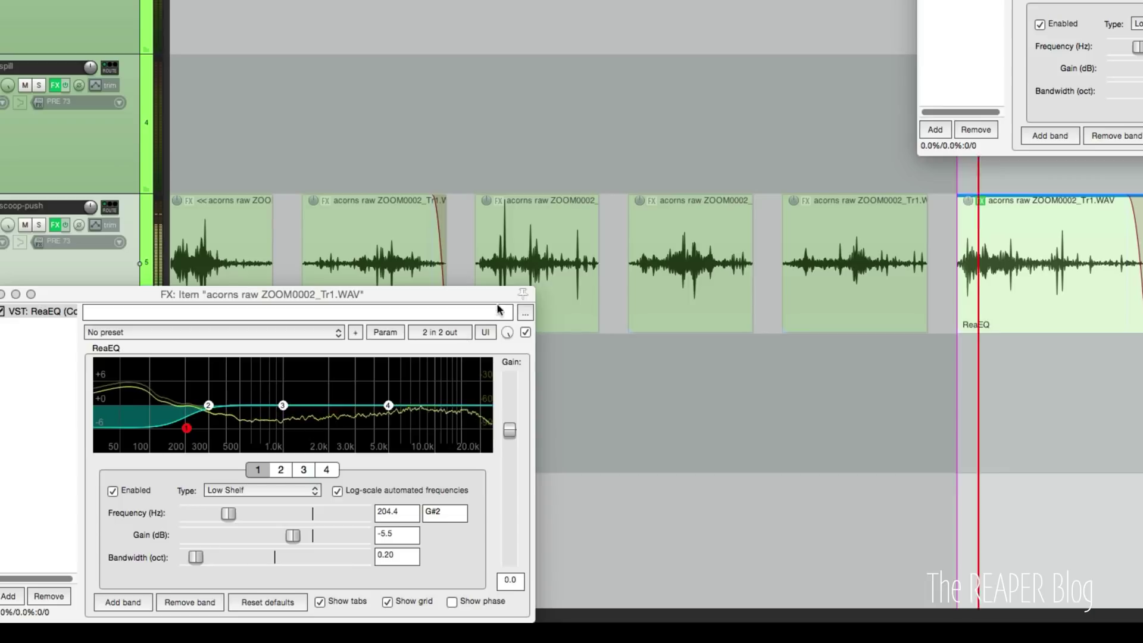
{"action": "key", "text": "super+w"}
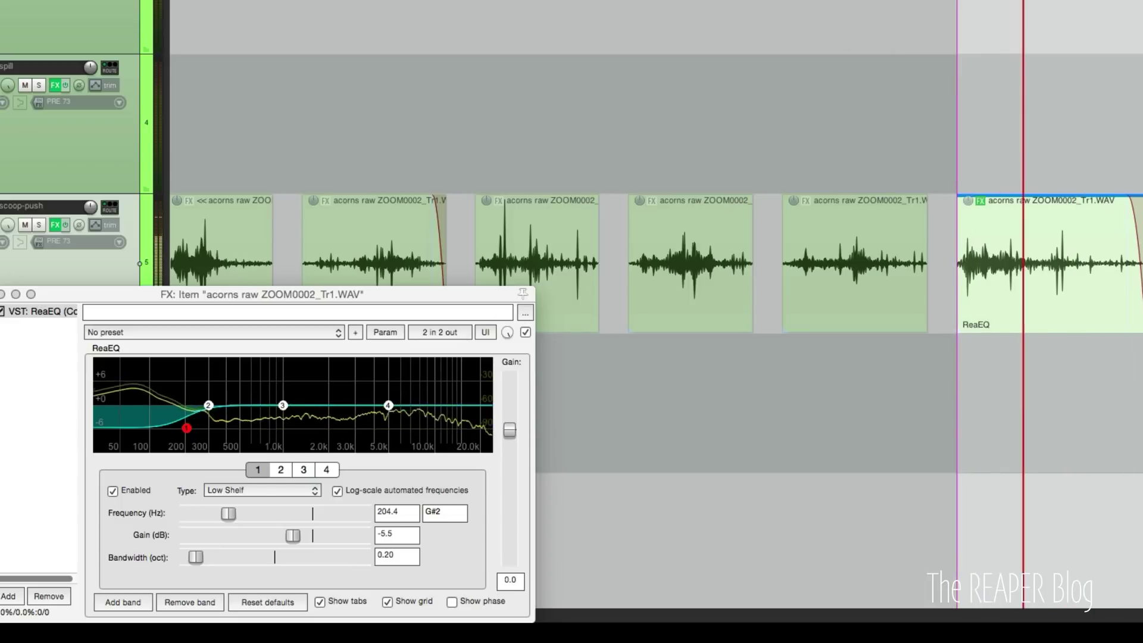
{"action": "left_click", "coordinate": [526, 332]}
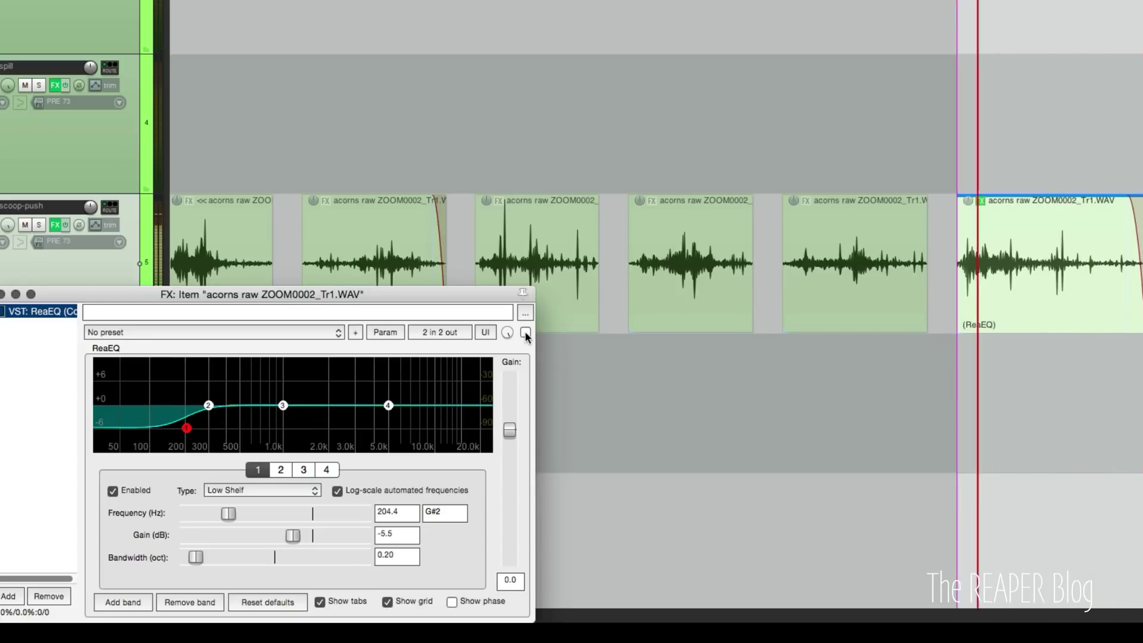
{"action": "left_click", "coordinate": [525, 332]}
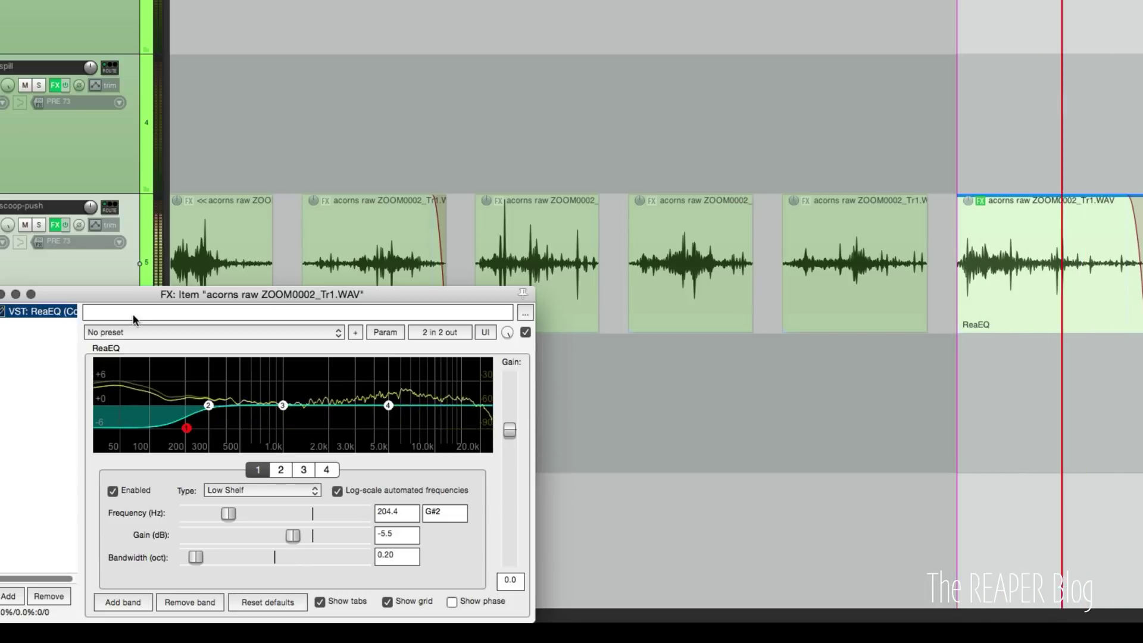
{"action": "left_click", "coordinate": [3, 294]}
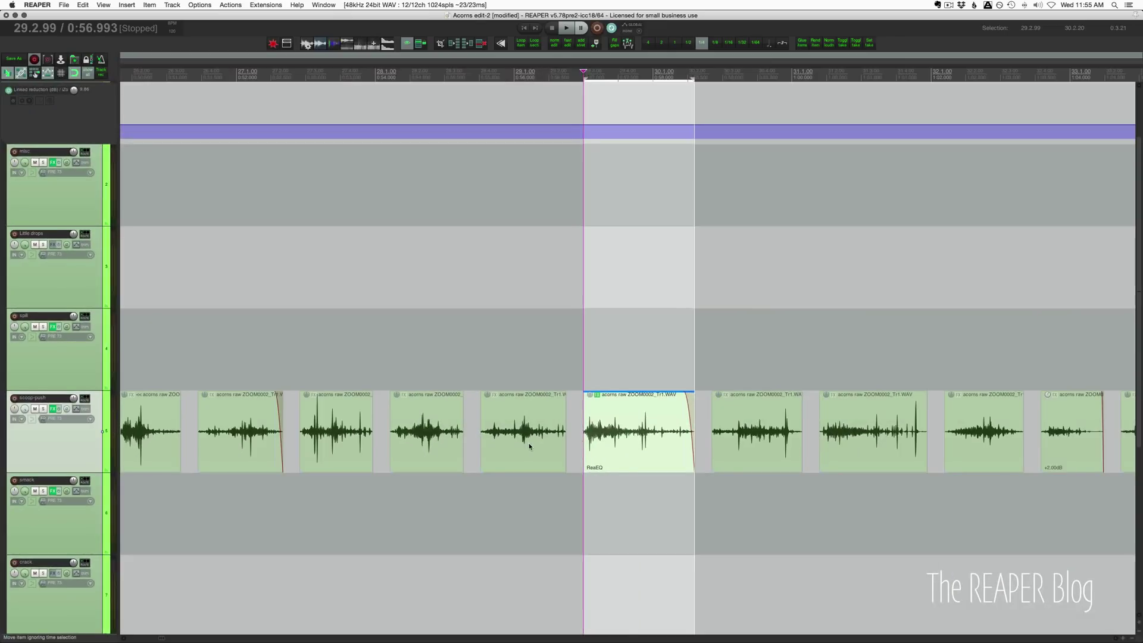
- Select all the clips on the spill track, with a time selection from 1.1.00 to 19.4.73
{"action": "scroll", "coordinate": [529, 446], "scroll_direction": "down", "scroll_amount": 3}
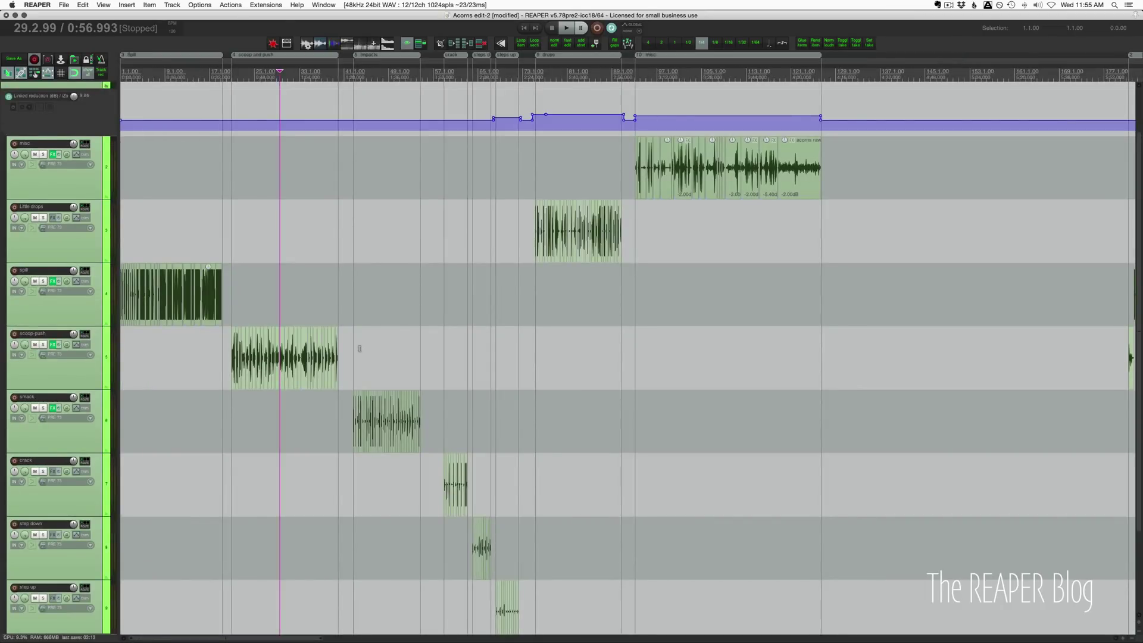
{"action": "scroll", "coordinate": [240, 321], "scroll_direction": "up", "scroll_amount": 5}
{"action": "left_click", "coordinate": [239, 313]}
{"action": "scroll", "coordinate": [241, 334], "scroll_direction": "up", "scroll_amount": 3}
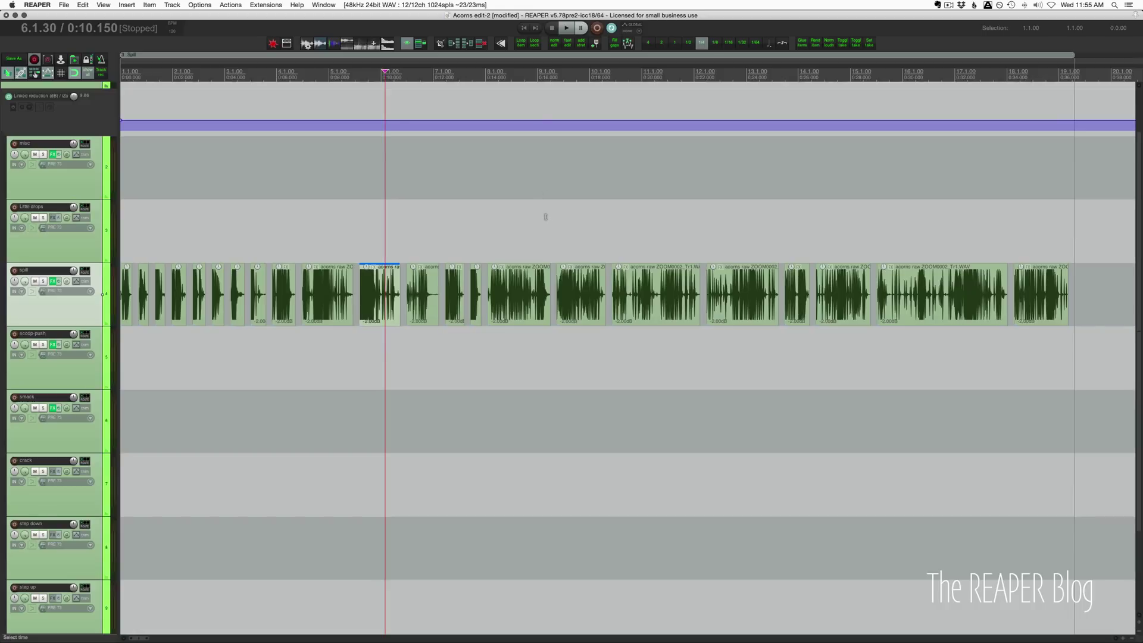
{"action": "scroll", "coordinate": [744, 328], "scroll_direction": "down", "scroll_amount": 3}
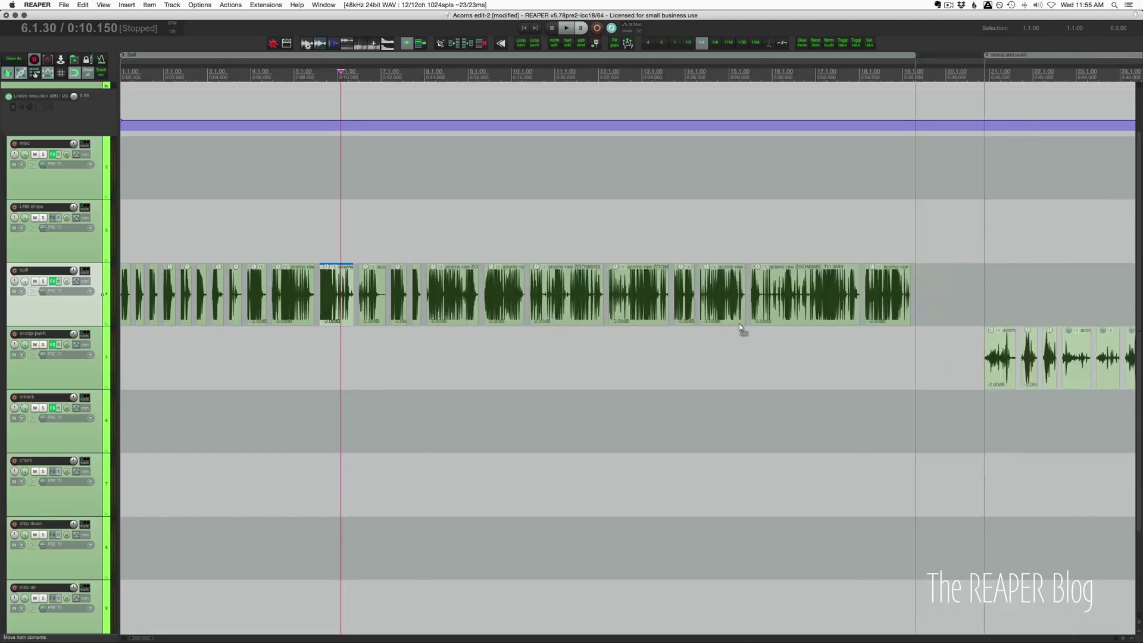
{"action": "double_click", "coordinate": [86, 313]}
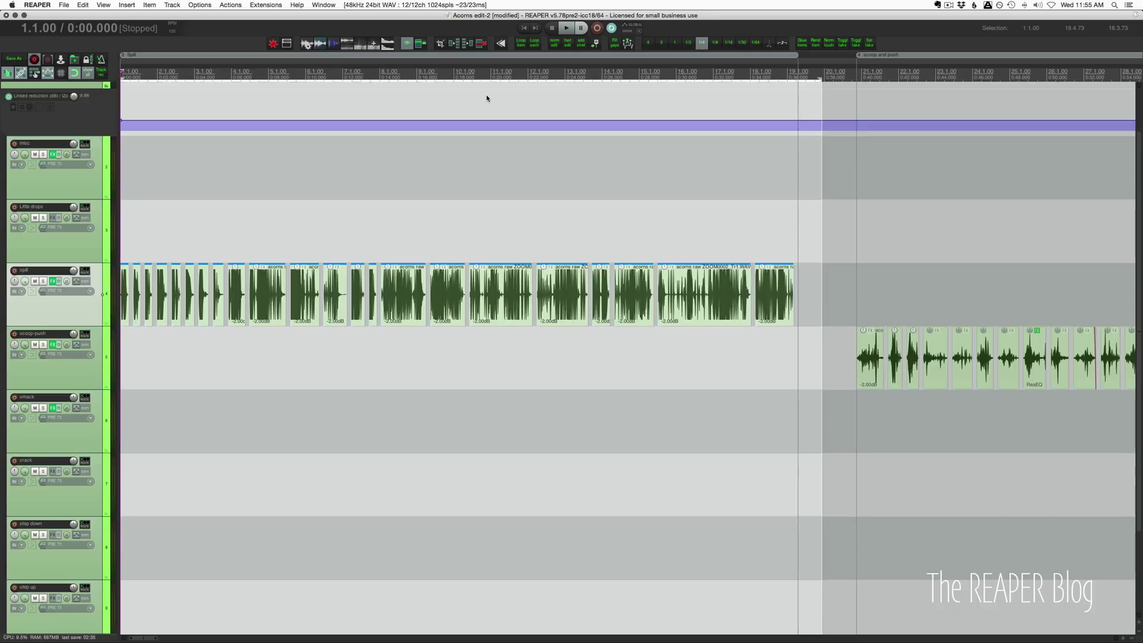
- Show the default fade actions in the action list and check the fade lengths under Media Item Defaults in Preferences
{"action": "key", "text": "question"}
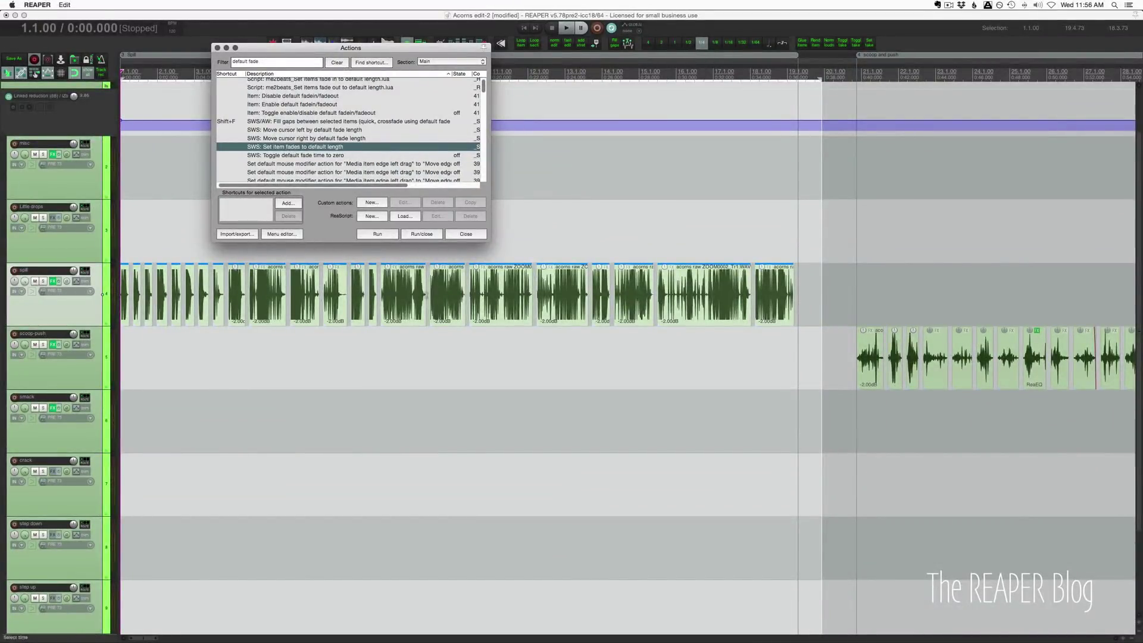
{"action": "left_click", "coordinate": [413, 291]}
{"action": "key", "text": "super+comma"}
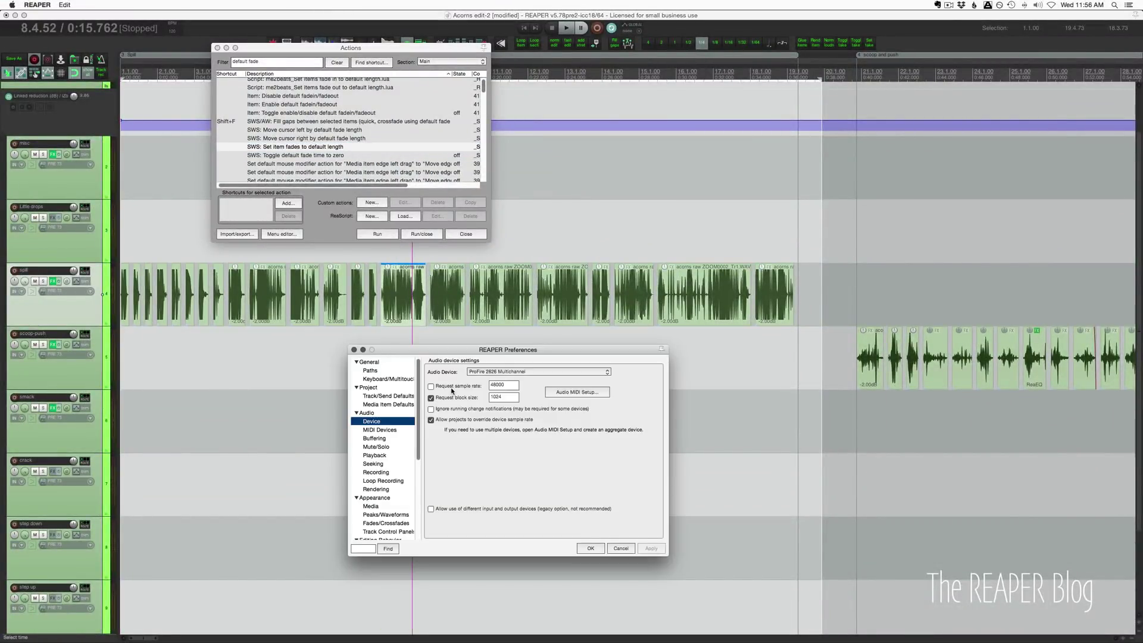
{"action": "left_click", "coordinate": [368, 387]}
{"action": "left_click", "coordinate": [388, 396]}
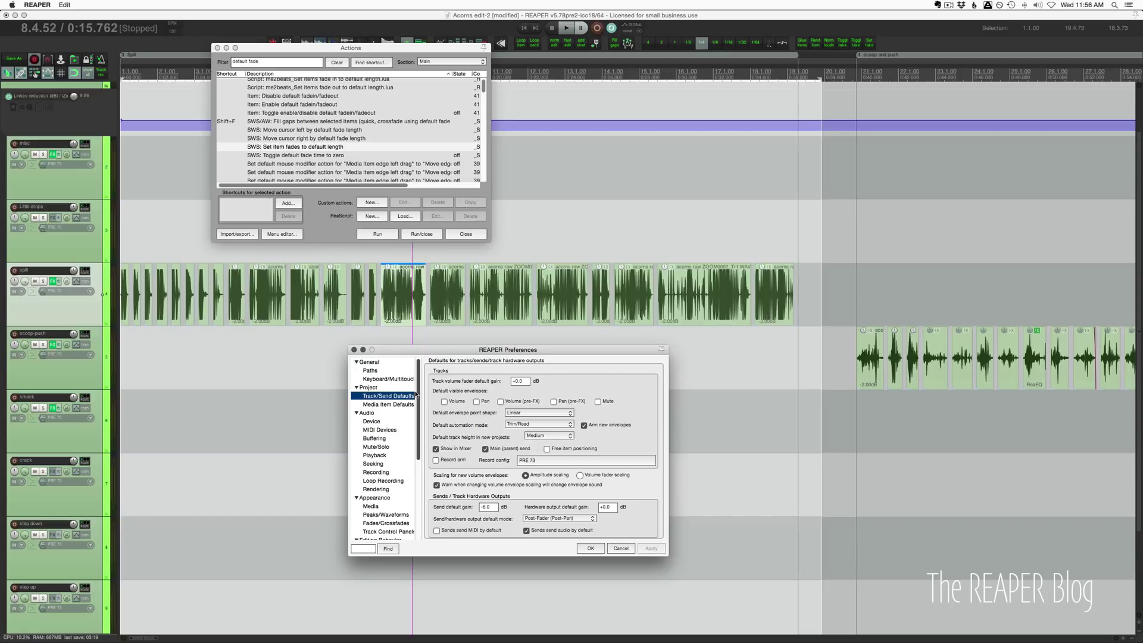
{"action": "left_click", "coordinate": [388, 404]}
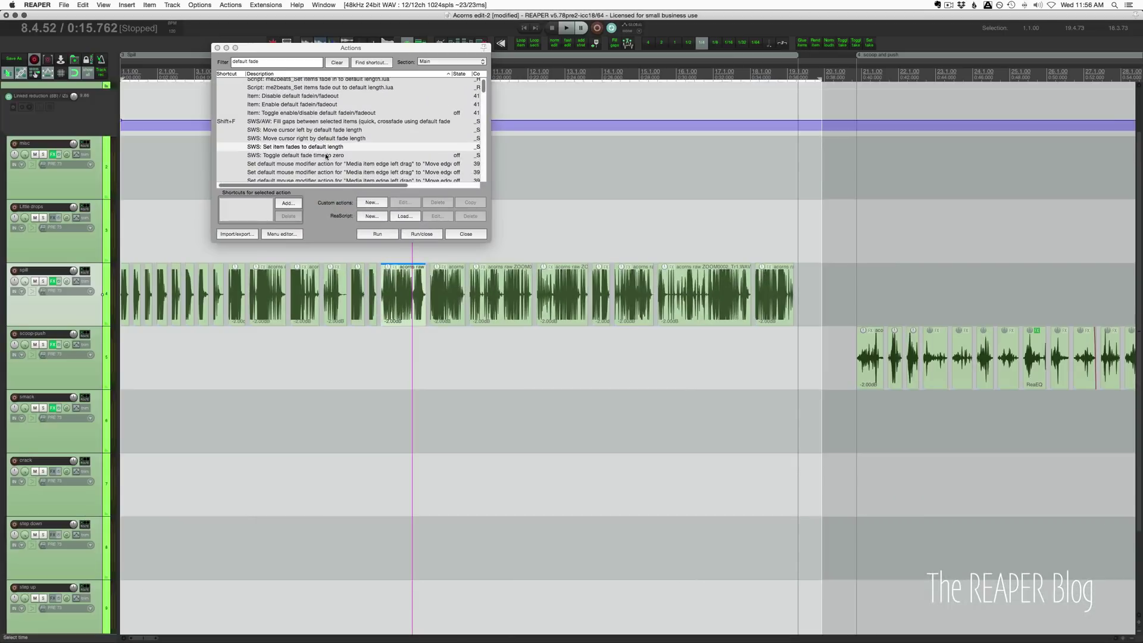
- Highlight the action SWS: Set item fades to default length and inspect the fade at the selected spill clip's end
{"action": "left_click", "coordinate": [331, 148]}
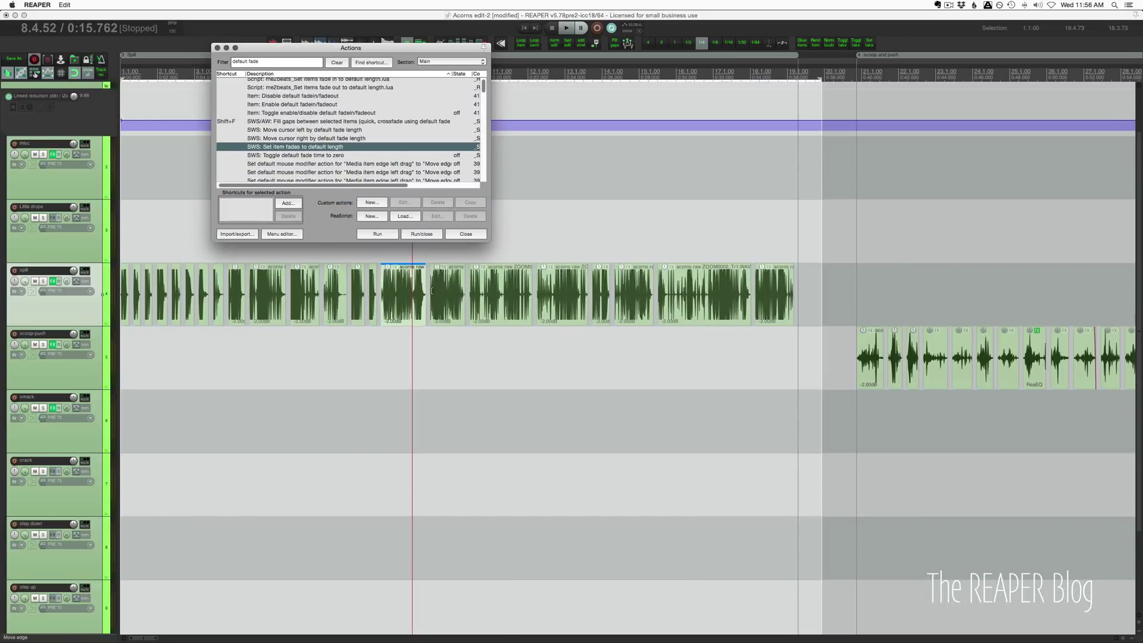
{"action": "scroll", "coordinate": [433, 291], "scroll_direction": "up", "scroll_amount": 3}
{"action": "scroll", "coordinate": [454, 377], "scroll_direction": "up", "scroll_amount": 5}
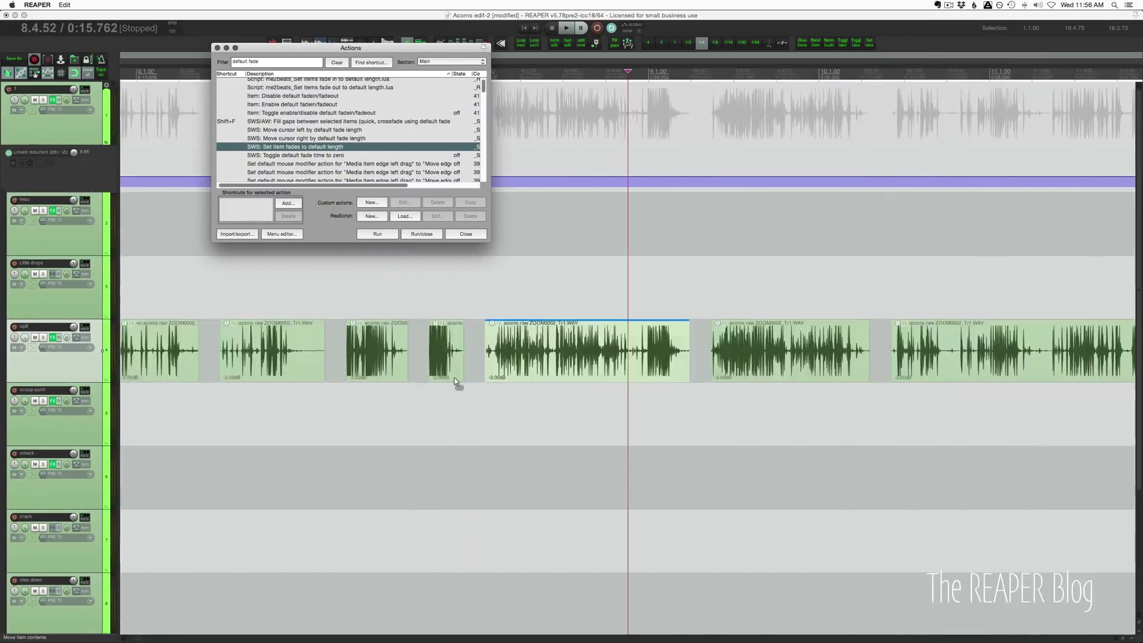
{"action": "scroll", "coordinate": [455, 377], "scroll_direction": "up", "scroll_amount": 4}
{"action": "scroll", "coordinate": [815, 362], "scroll_direction": "right", "scroll_amount": 3}
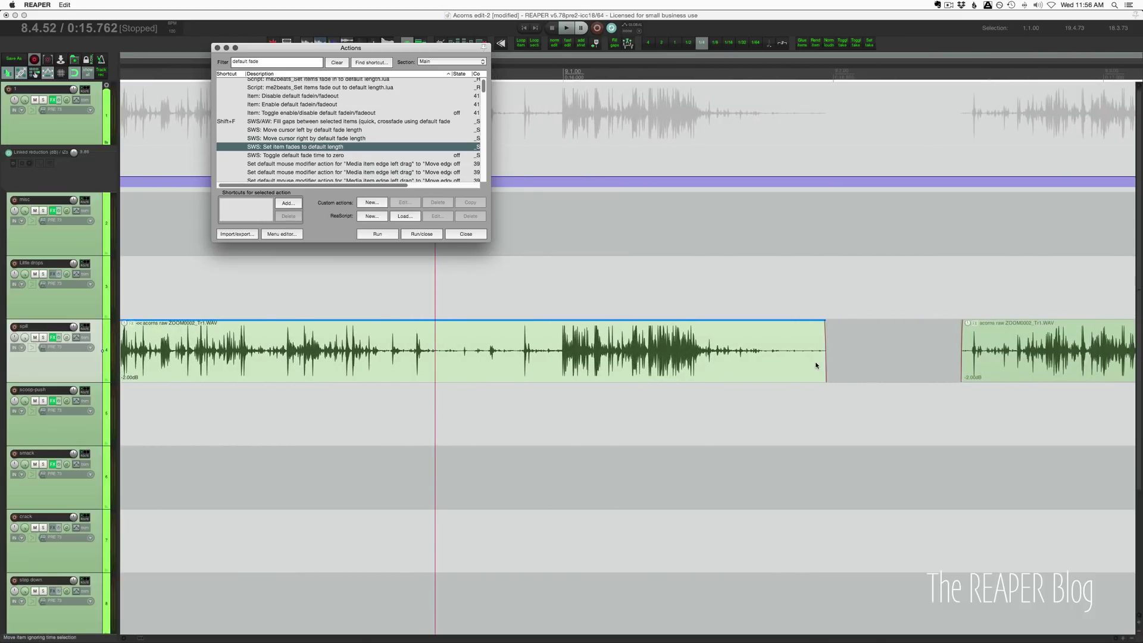
{"action": "left_click", "coordinate": [810, 362]}
{"action": "scroll", "coordinate": [822, 369], "scroll_direction": "down", "scroll_amount": 6}
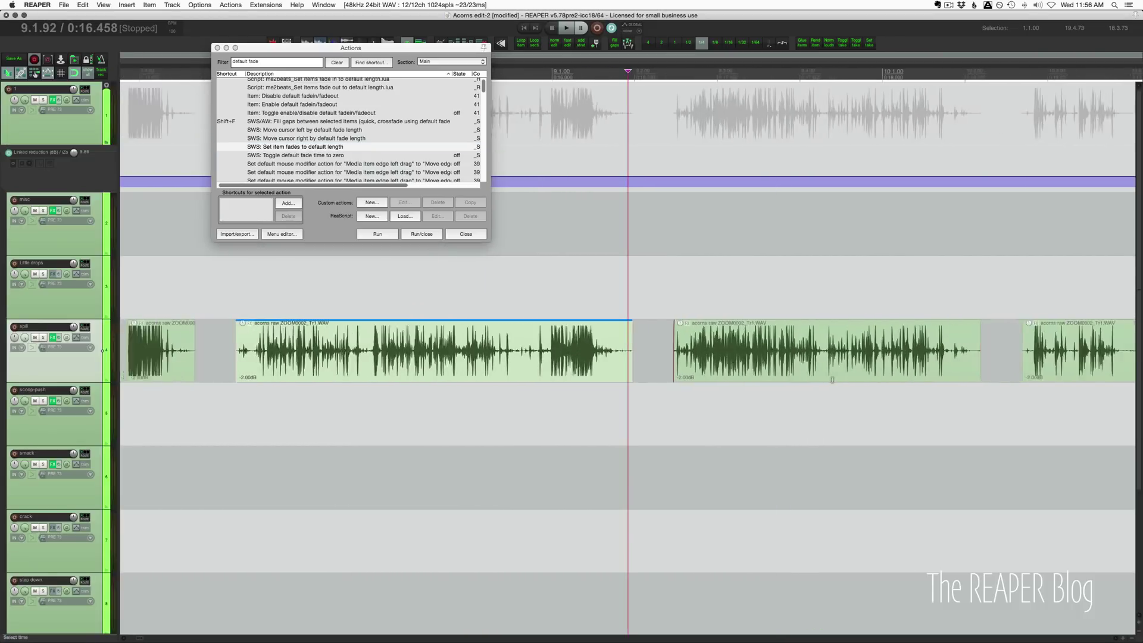
- Look through the spaced clips on the tracks from spill through scoop-push, smack, crack, step down and step up to Little drops
{"action": "scroll", "coordinate": [832, 379], "scroll_direction": "down", "scroll_amount": 5}
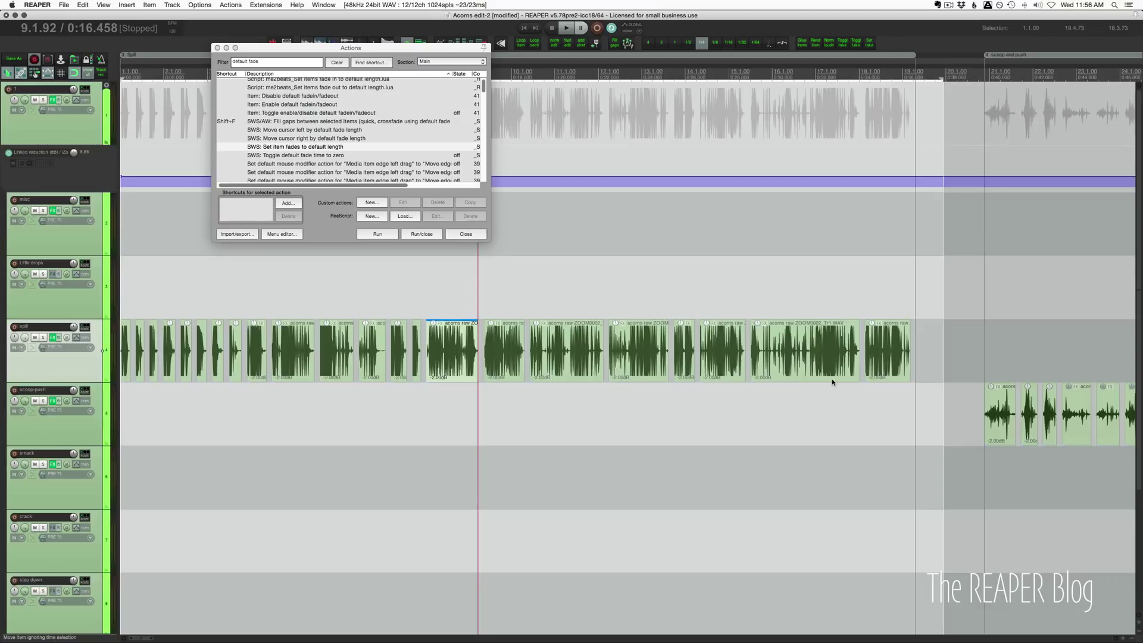
{"action": "scroll", "coordinate": [831, 378], "scroll_direction": "right", "scroll_amount": 5}
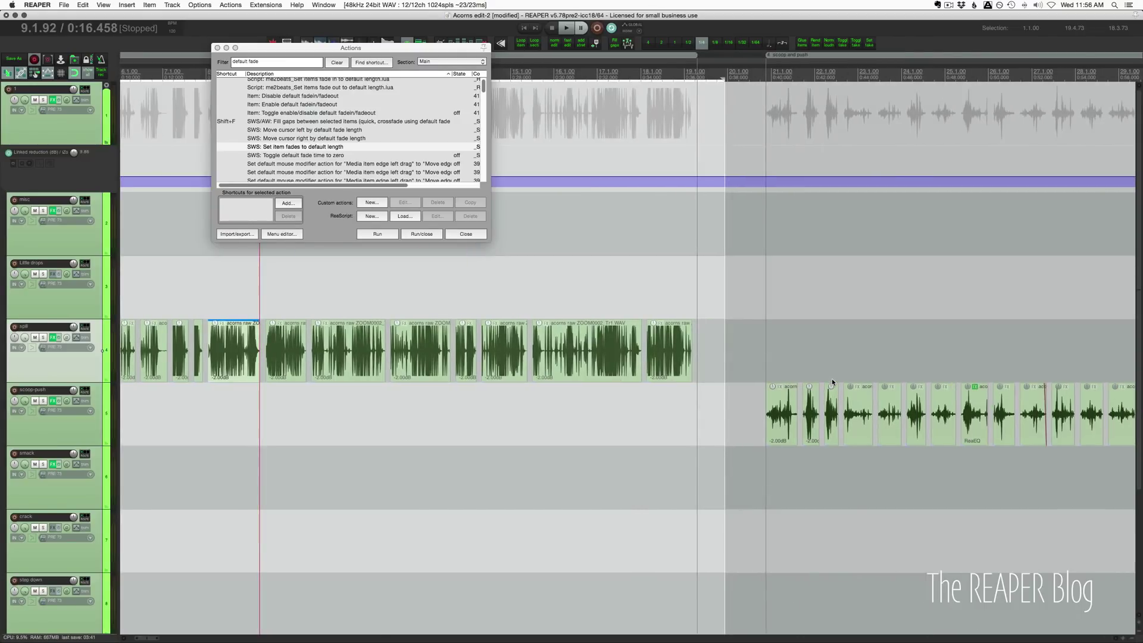
{"action": "left_click", "coordinate": [792, 352]}
{"action": "scroll", "coordinate": [791, 353], "scroll_direction": "right", "scroll_amount": 12}
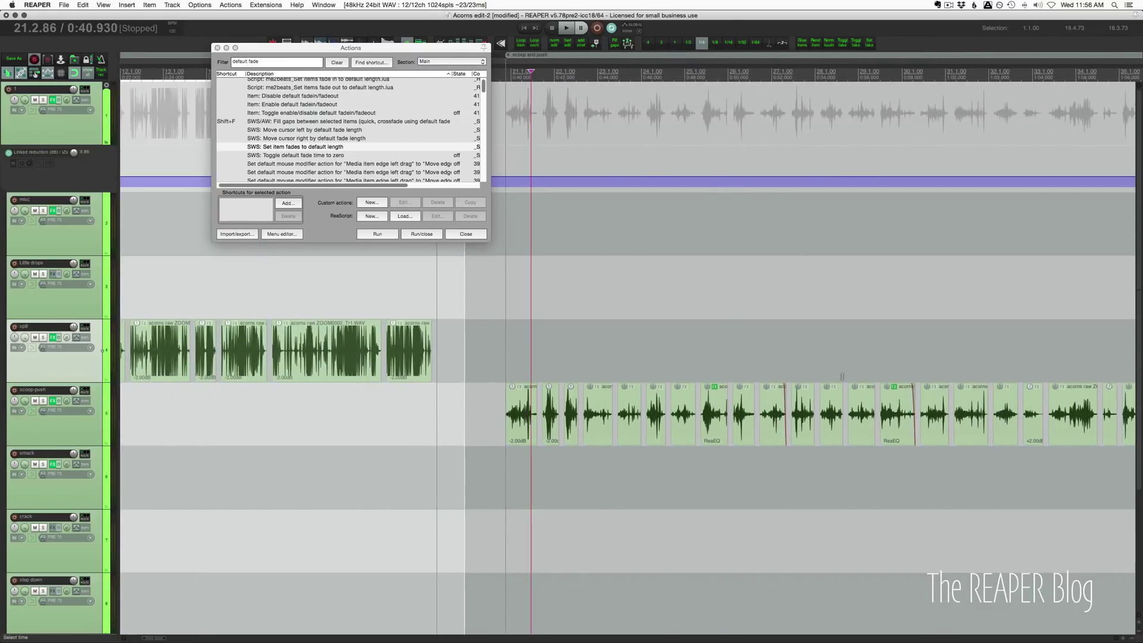
{"action": "scroll", "coordinate": [842, 376], "scroll_direction": "right", "scroll_amount": 9}
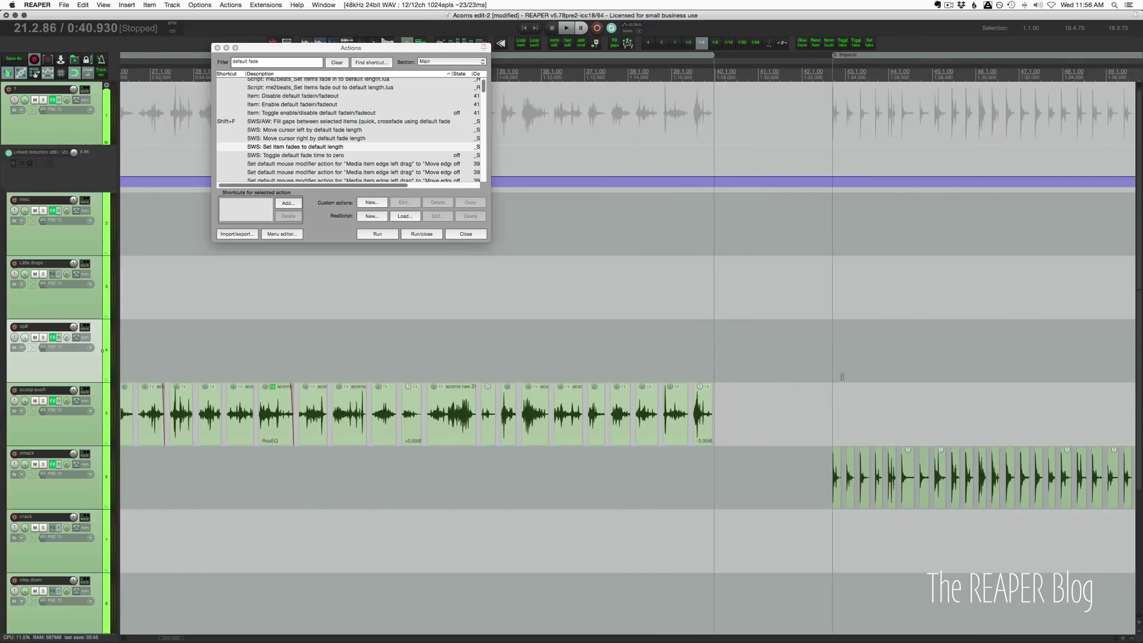
{"action": "scroll", "coordinate": [842, 376], "scroll_direction": "right", "scroll_amount": 10}
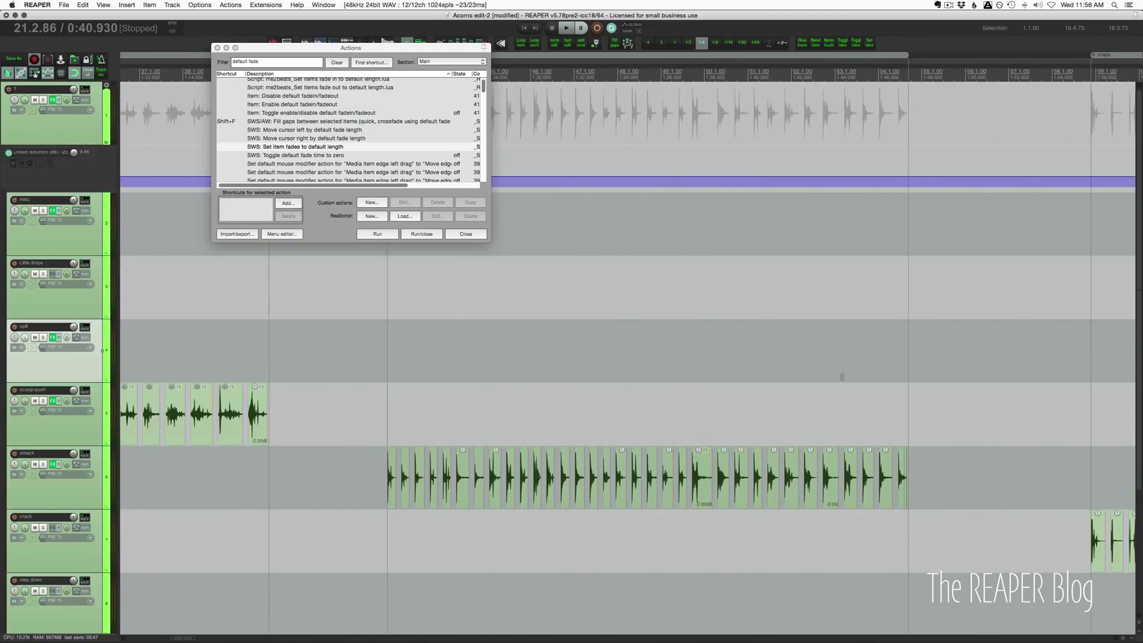
{"action": "scroll", "coordinate": [842, 376], "scroll_direction": "right", "scroll_amount": 16}
{"action": "scroll", "coordinate": [842, 377], "scroll_direction": "down", "scroll_amount": 2}
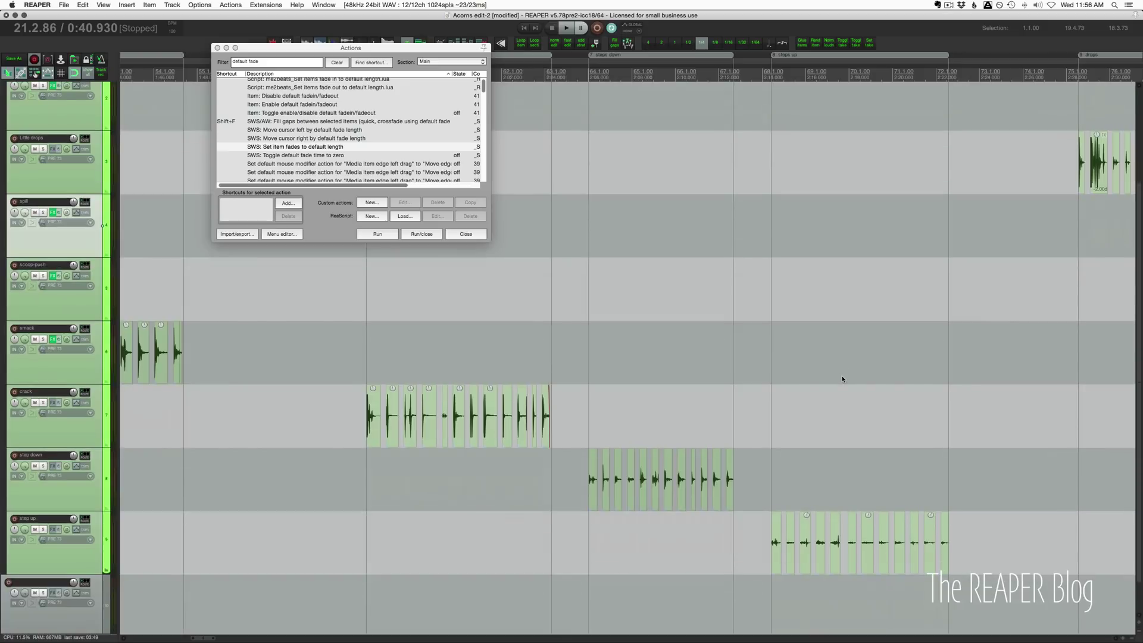
{"action": "scroll", "coordinate": [841, 377], "scroll_direction": "right", "scroll_amount": 12}
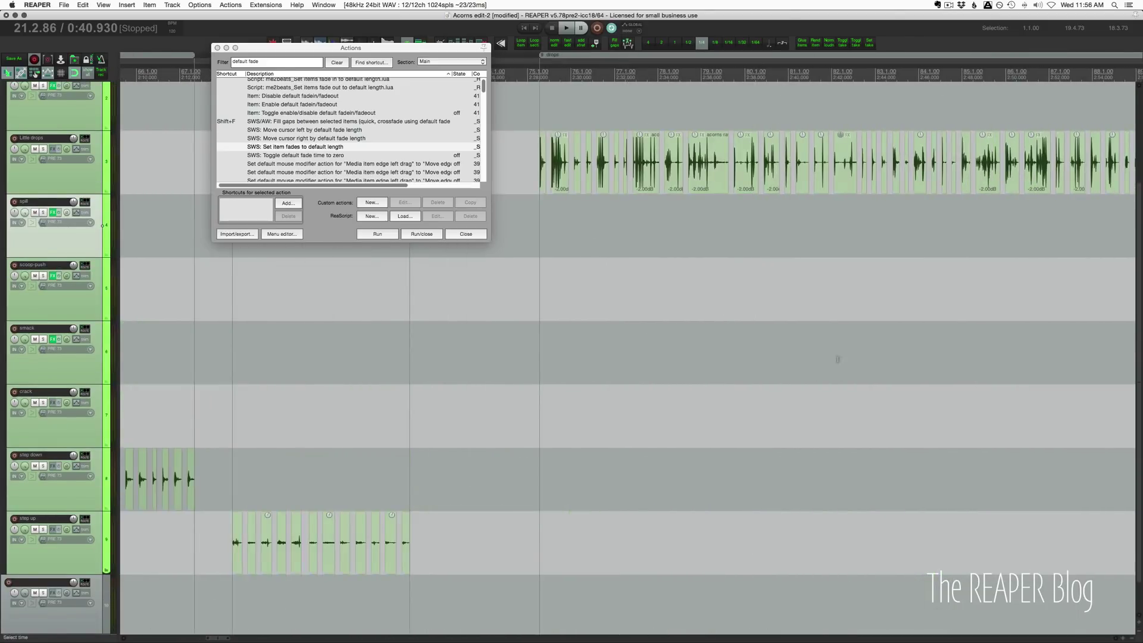
- Examine the clip spacing on the Little drops track and the adjoining clips on the misc track
{"action": "left_click", "coordinate": [659, 209]}
{"action": "scroll", "coordinate": [659, 209], "scroll_direction": "up", "scroll_amount": 4}
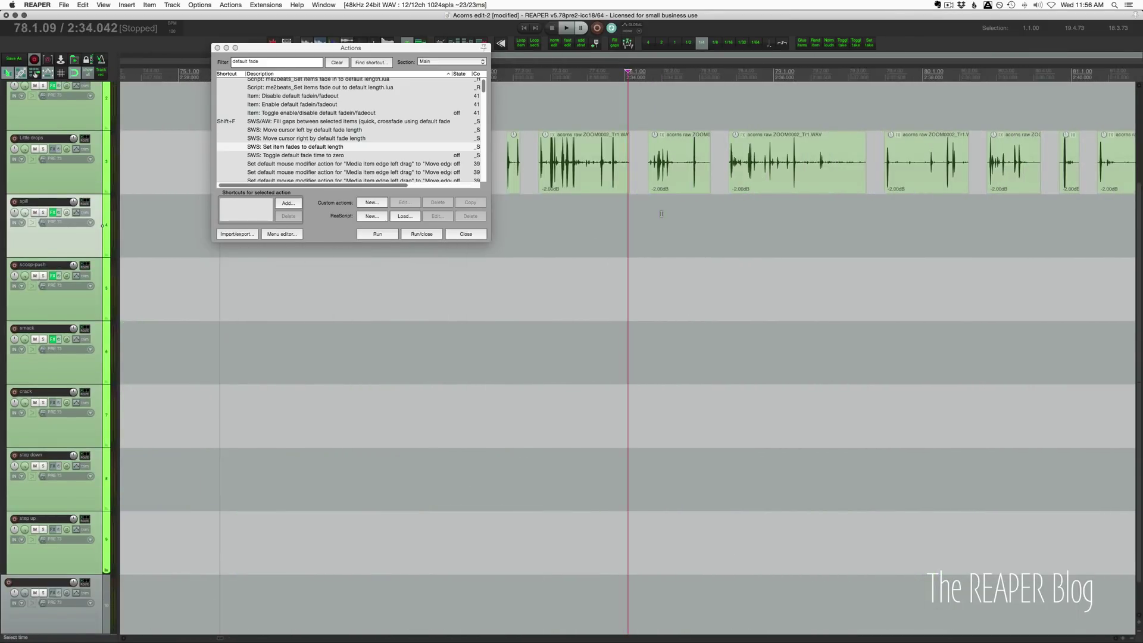
{"action": "scroll", "coordinate": [661, 213], "scroll_direction": "right", "scroll_amount": 8}
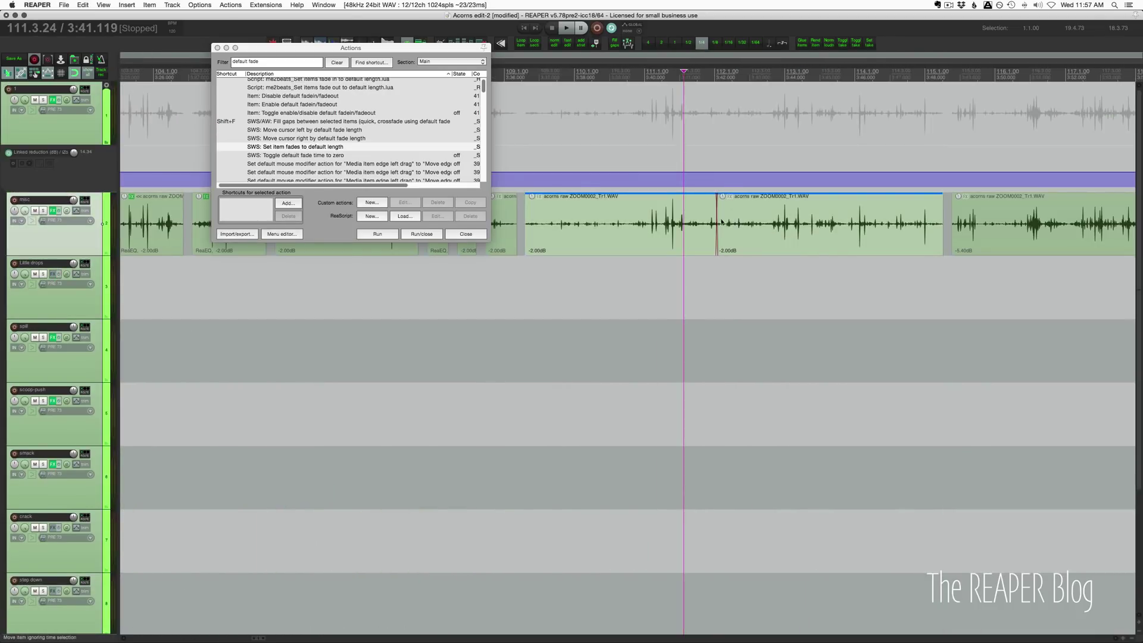
{"action": "left_click", "coordinate": [682, 306]}
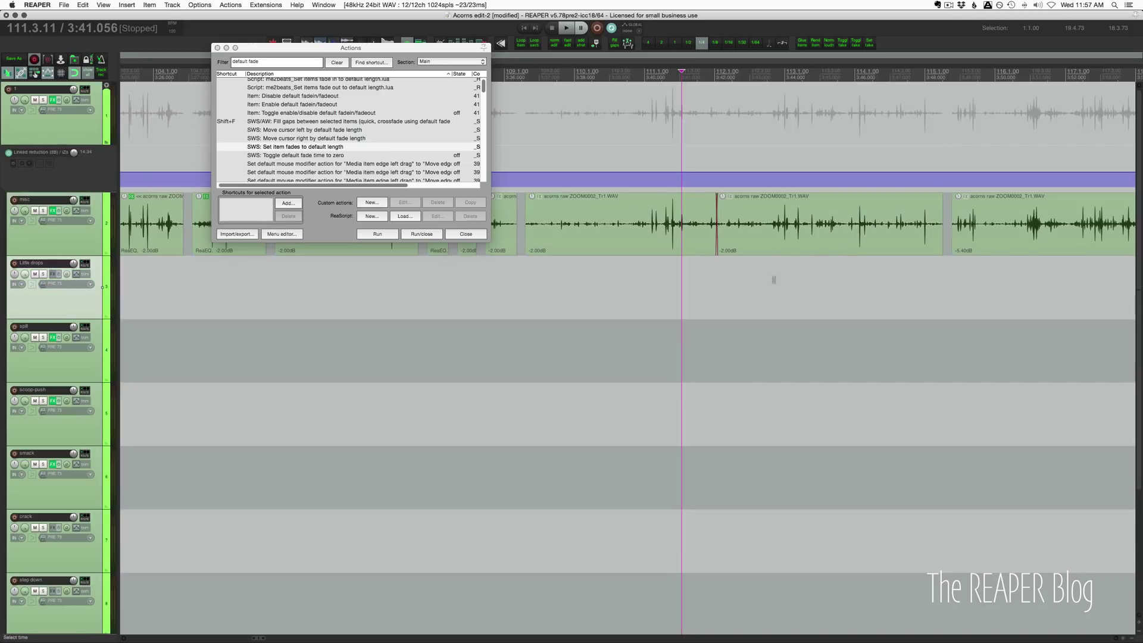
{"action": "left_click", "coordinate": [764, 309]}
{"action": "scroll", "coordinate": [722, 279], "scroll_direction": "down", "scroll_amount": 4}
{"action": "scroll", "coordinate": [721, 279], "scroll_direction": "down", "scroll_amount": 2}
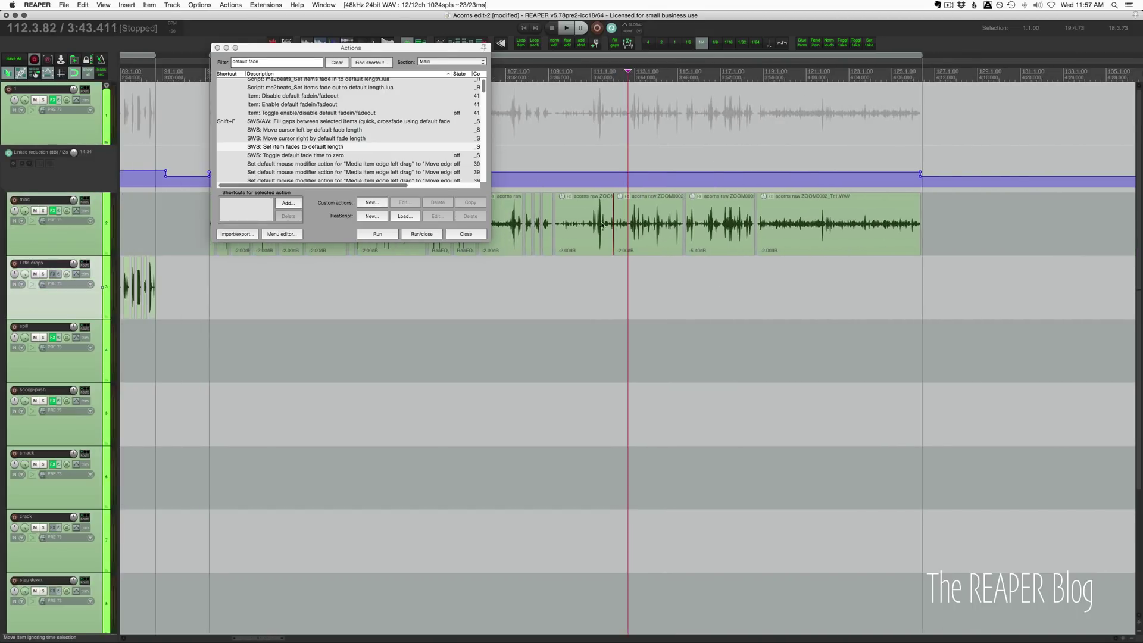
- Examine how the timeline regions, from Spill and scoop and push to drops and misc, cover each group of clips
{"action": "scroll", "coordinate": [679, 236], "scroll_direction": "down", "scroll_amount": 6}
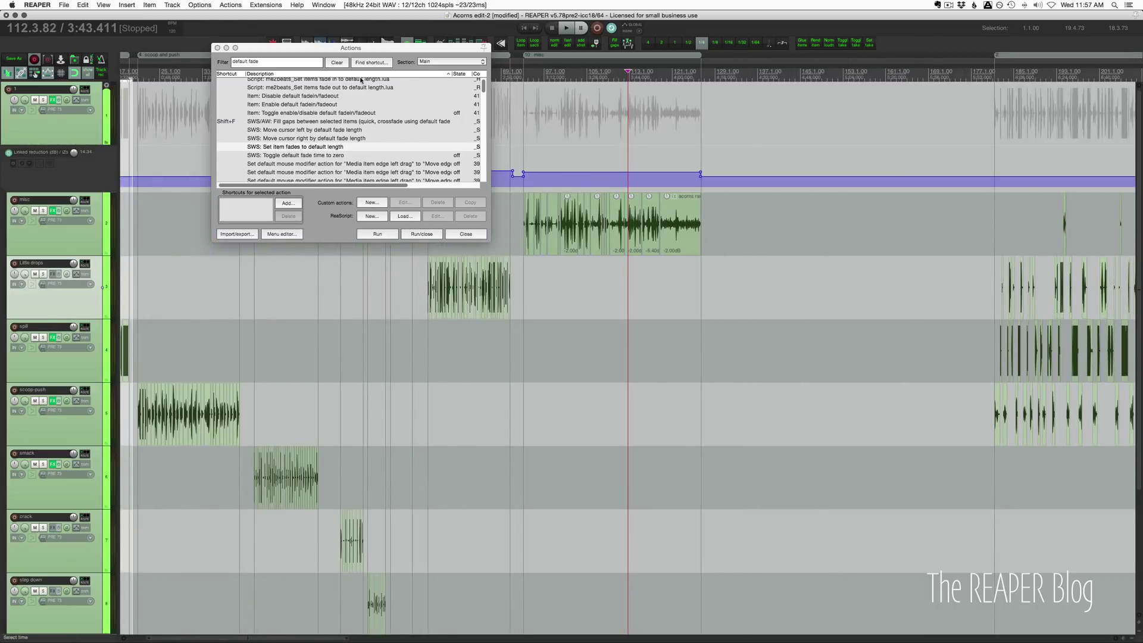
{"action": "left_click", "coordinate": [294, 235]}
{"action": "scroll", "coordinate": [194, 267], "scroll_direction": "left", "scroll_amount": 3}
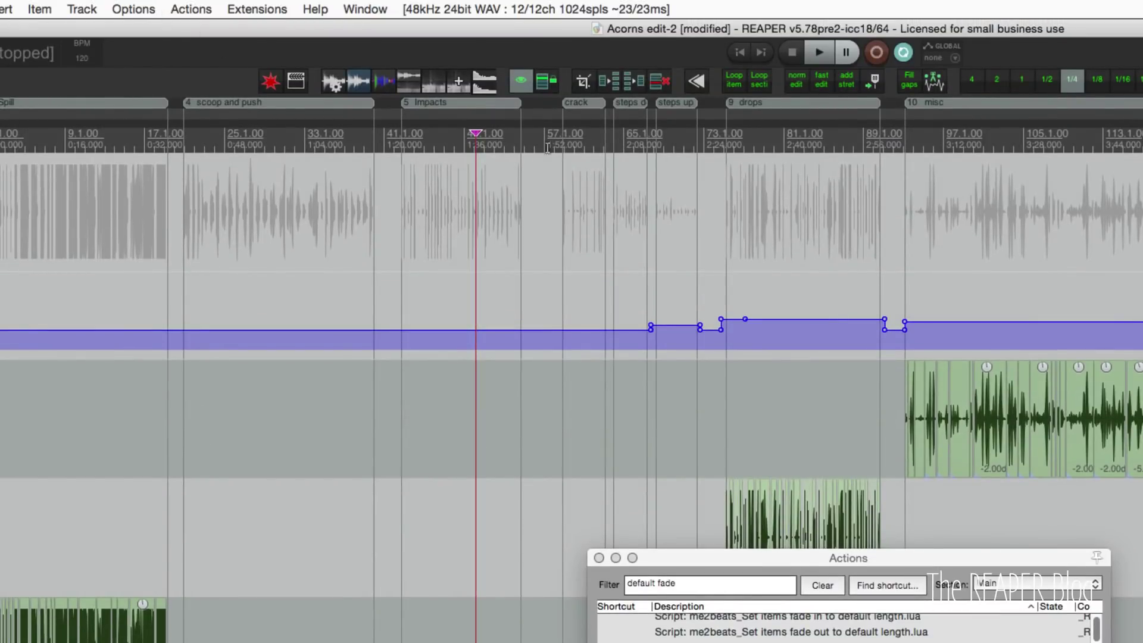
{"action": "scroll", "coordinate": [596, 116], "scroll_direction": "right", "scroll_amount": 3}
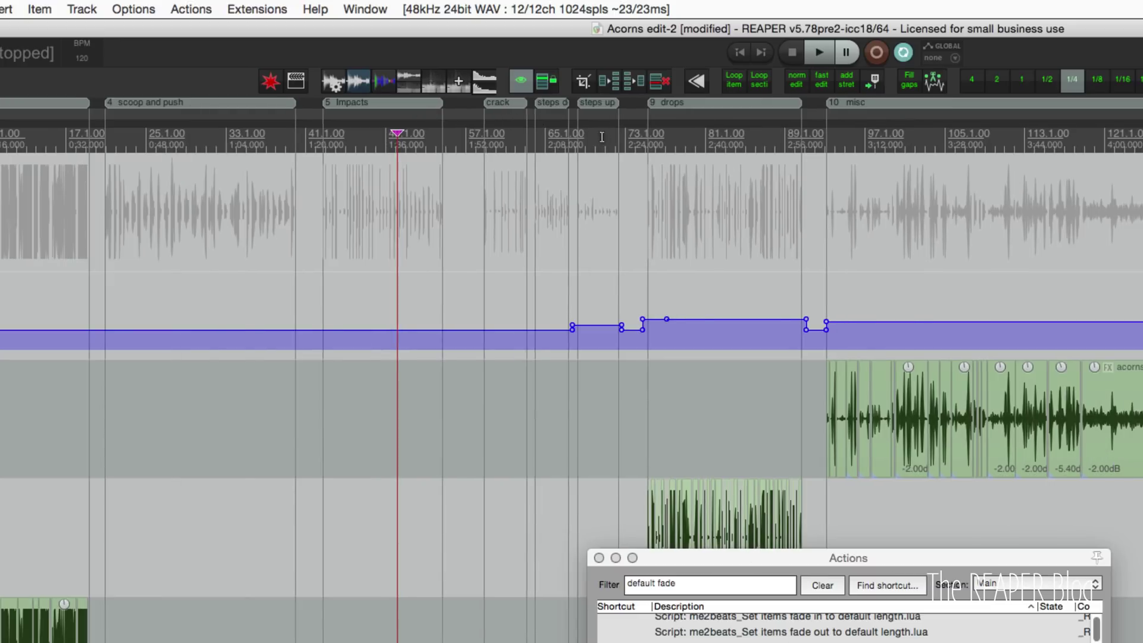
{"action": "scroll", "coordinate": [600, 114], "scroll_direction": "right", "scroll_amount": 10}
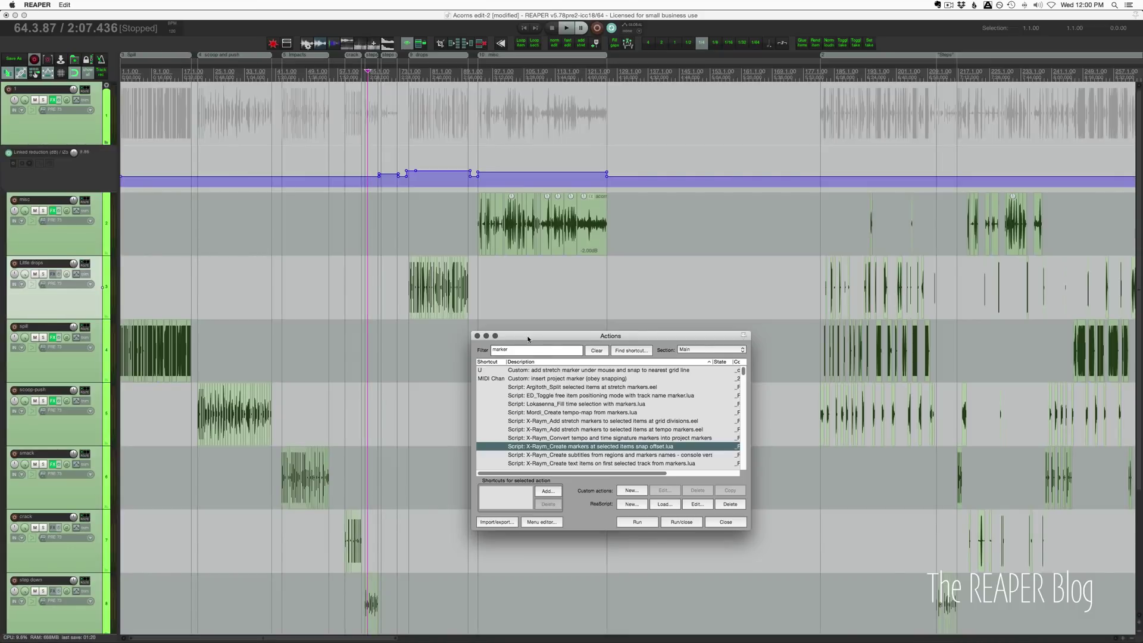
- Set a time selection over the Little drops clips from 75.2.11 to 90.3.04
{"action": "left_click", "coordinate": [442, 337]}
{"action": "scroll", "coordinate": [444, 338], "scroll_direction": "up", "scroll_amount": 5}
{"action": "scroll", "coordinate": [445, 338], "scroll_direction": "up", "scroll_amount": 4}
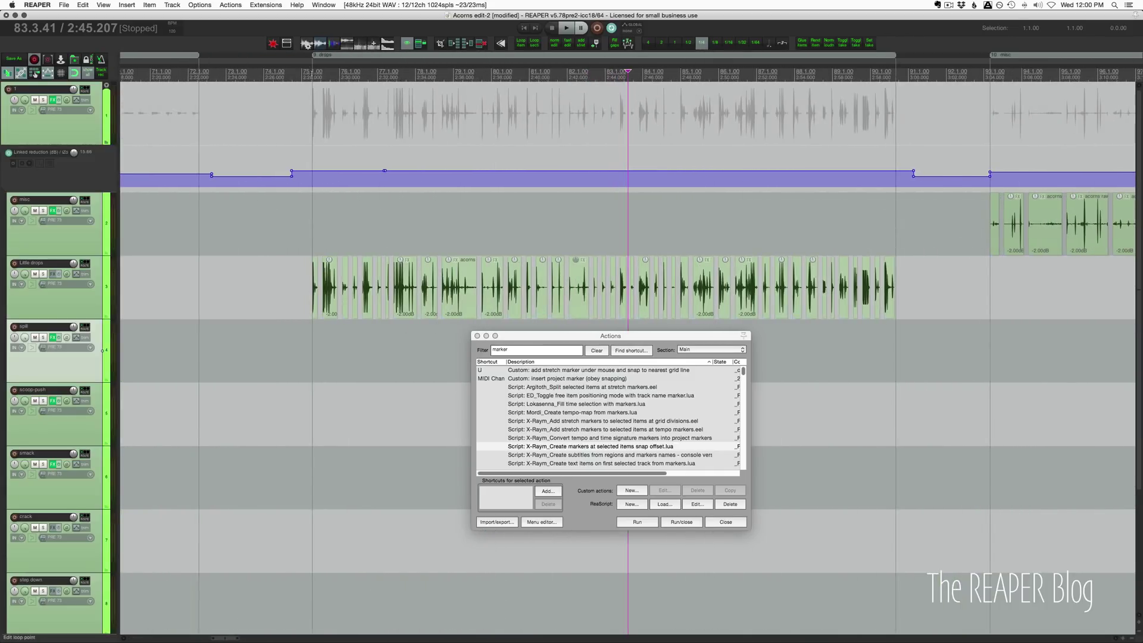
{"action": "left_click_drag", "start_coordinate": [312, 72], "coordinate": [890, 70]}
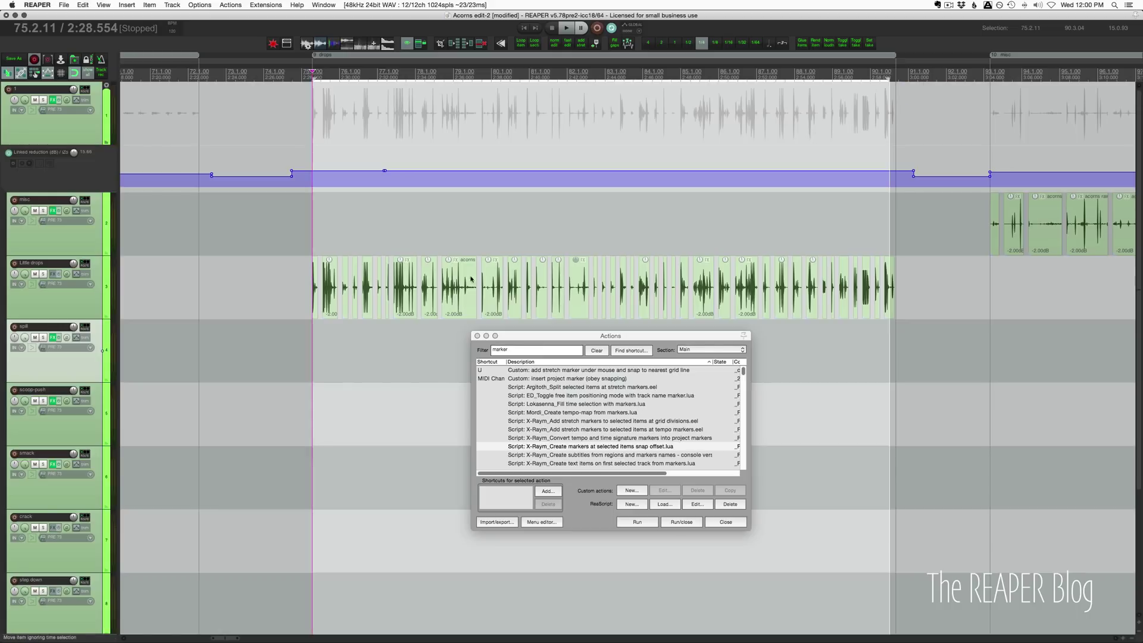
{"action": "left_click", "coordinate": [411, 332]}
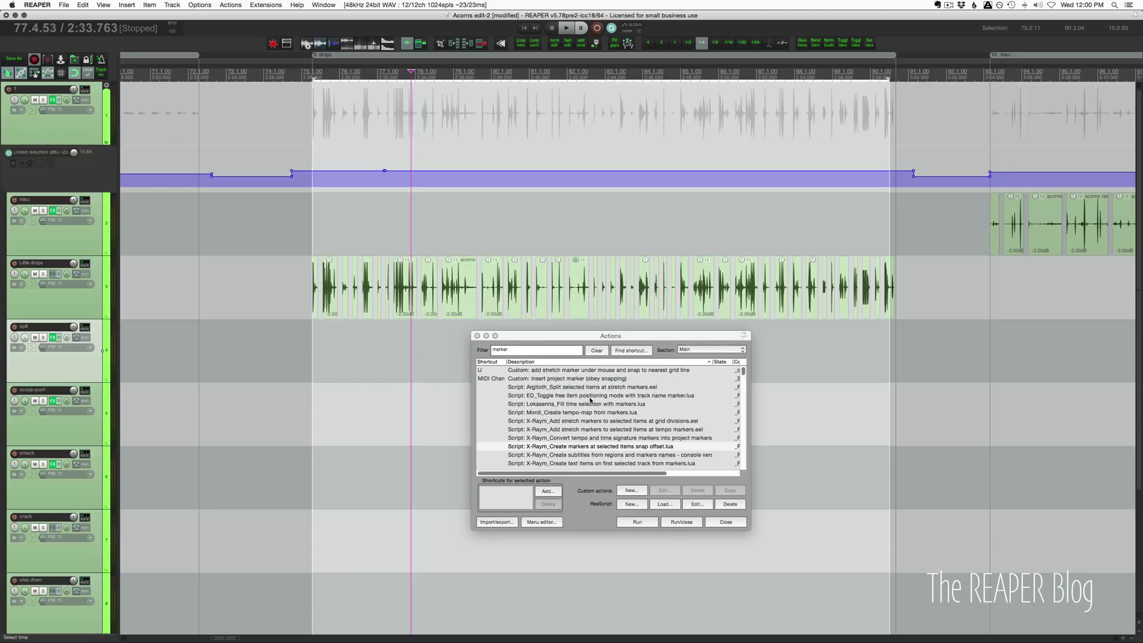
- Select all the Little drops clips and run the script X-Raym_Create markers at selected items snap offset.lua with the marker name +
{"action": "left_click", "coordinate": [578, 446]}
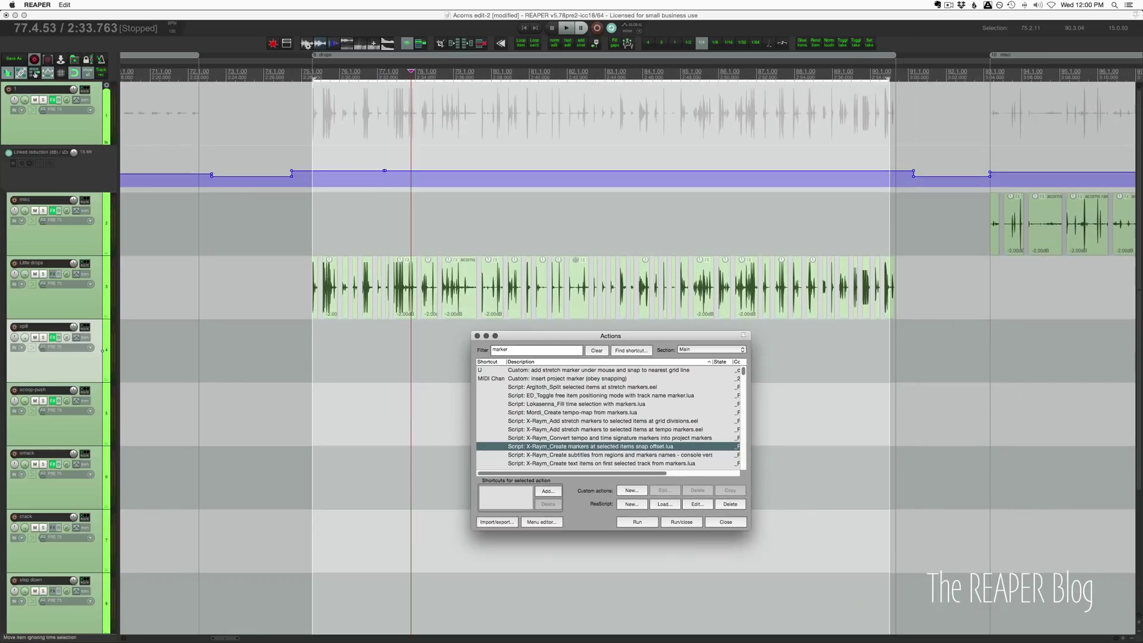
{"action": "left_click_drag", "start_coordinate": [158, 195], "coordinate": [820, 235]}
{"action": "left_click_drag", "start_coordinate": [749, 293], "coordinate": [971, 298]}
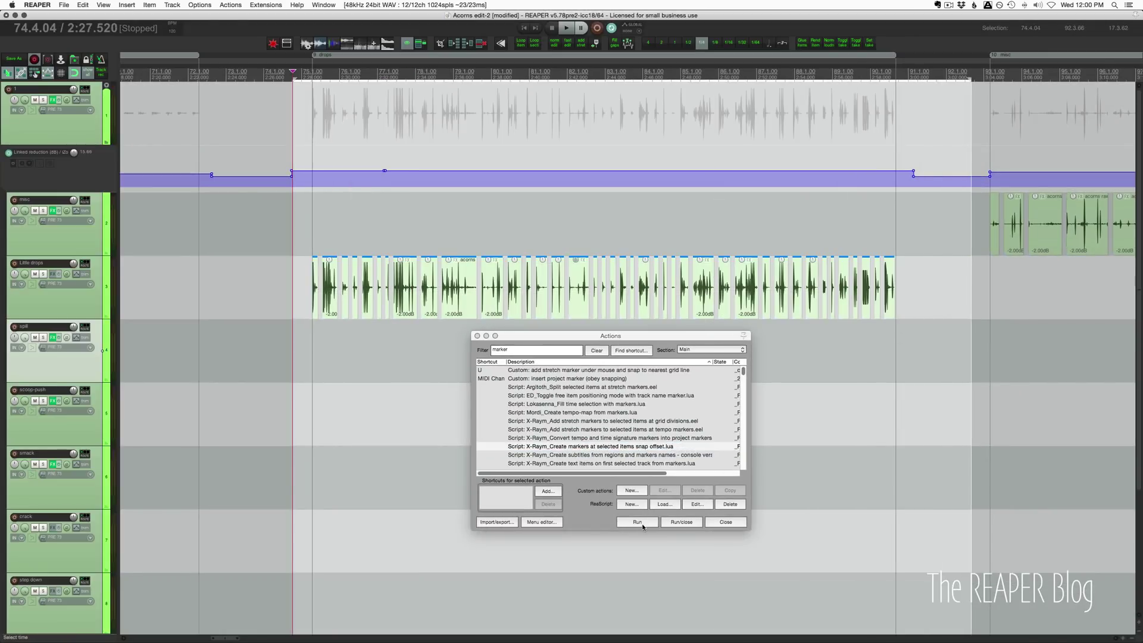
{"action": "left_click", "coordinate": [642, 524]}
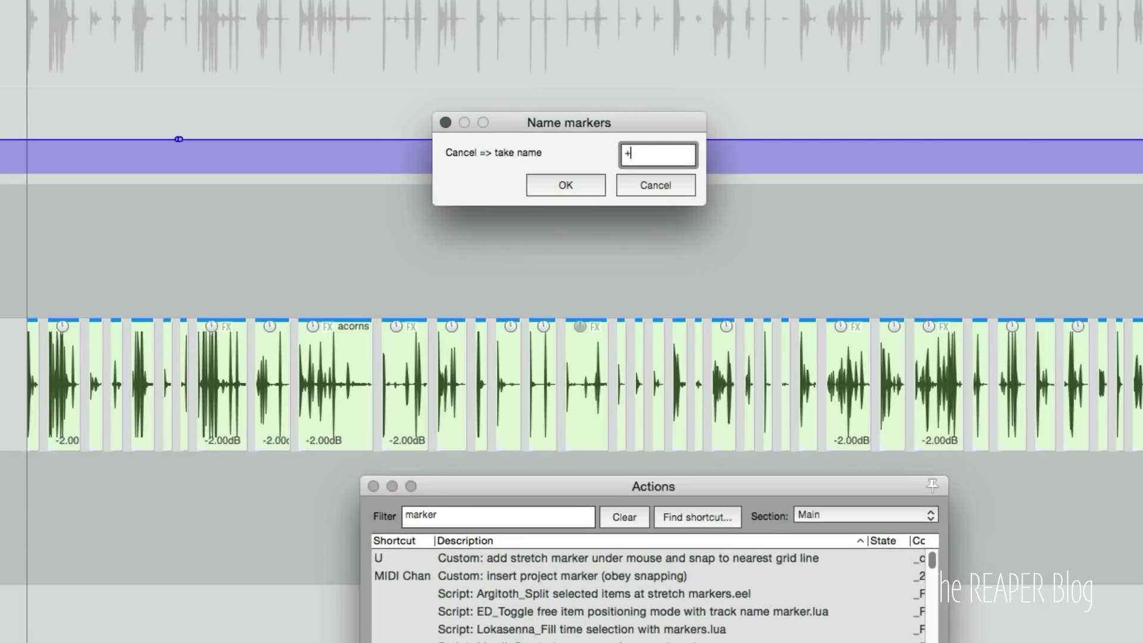
{"action": "left_click", "coordinate": [556, 185]}
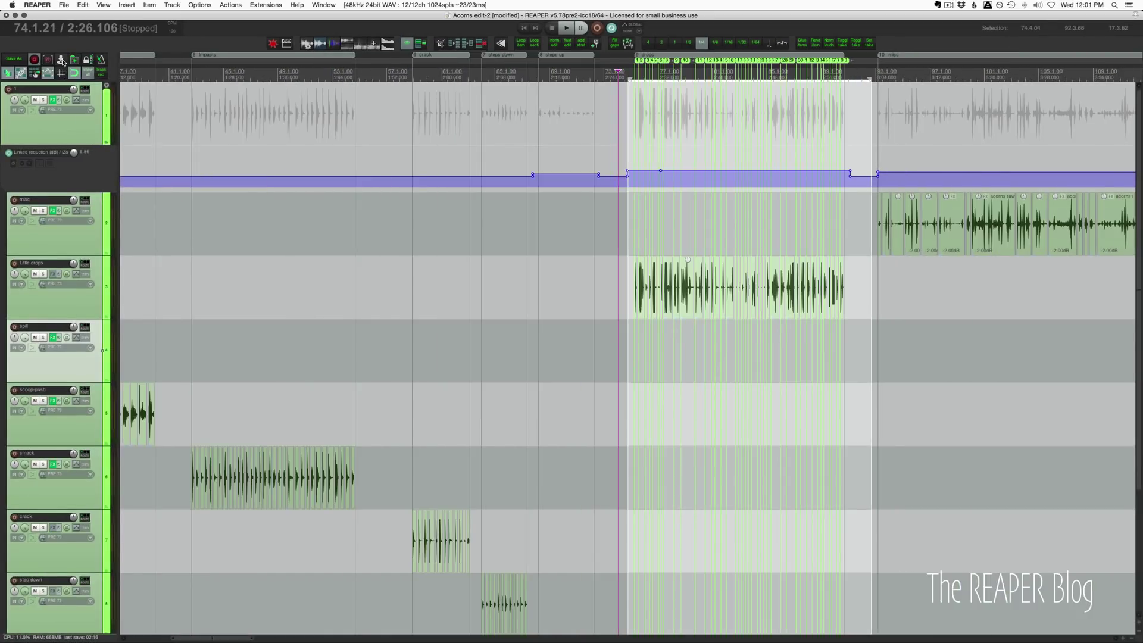
- Open the render settings for the project regions and show which regions are assigned to the master mix in the region render matrix
{"action": "left_click", "coordinate": [62, 59]}
{"action": "triple_click", "coordinate": [402, 344]}
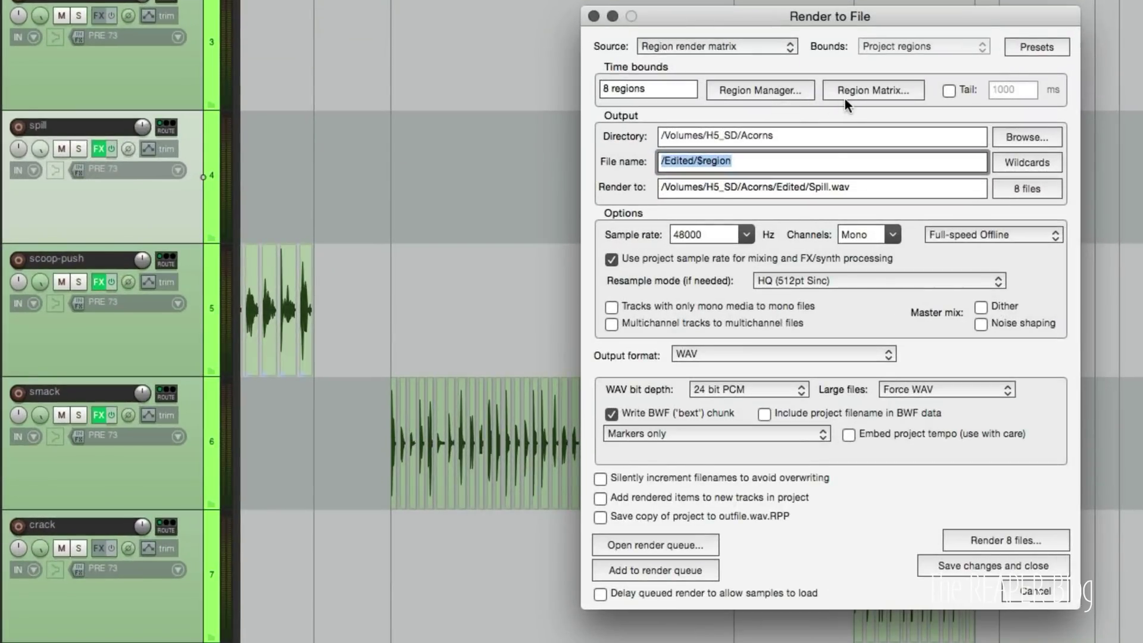
{"action": "left_click", "coordinate": [847, 91]}
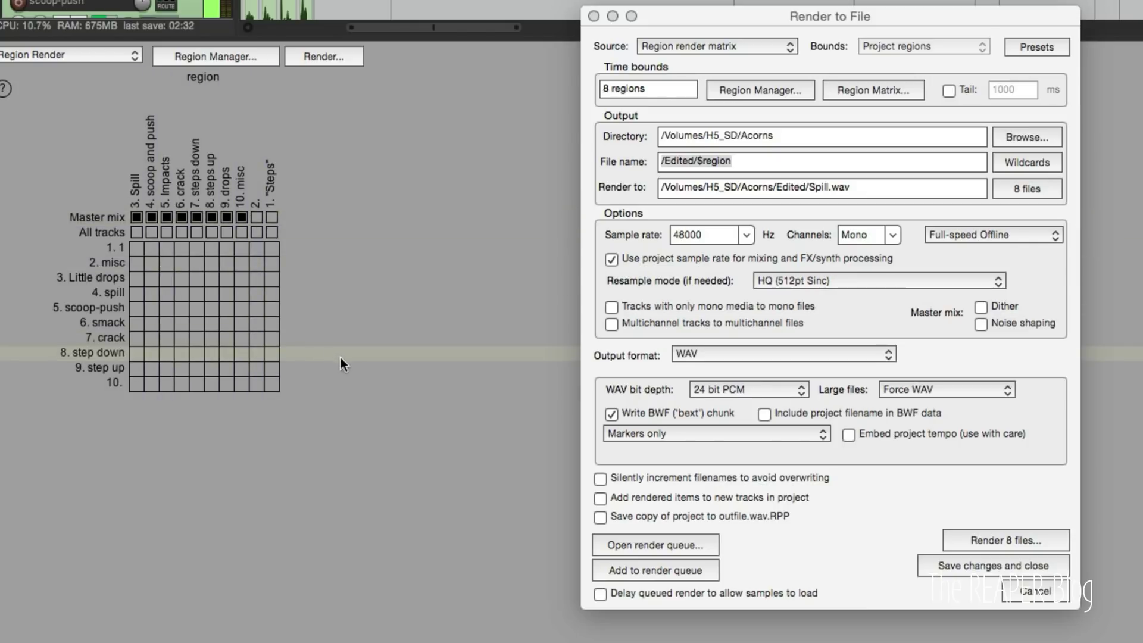
- Show the marker and region embedding options for the WAV render, keeping Markers only
{"action": "left_click", "coordinate": [685, 433]}
{"action": "left_click", "coordinate": [685, 433]}
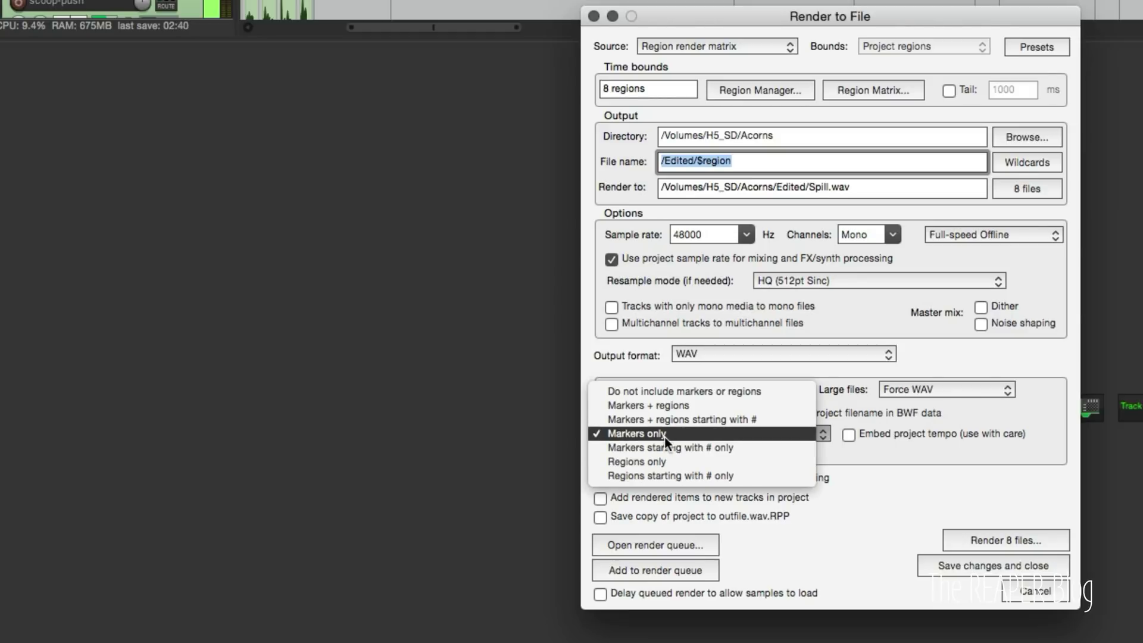
{"action": "left_click", "coordinate": [698, 437]}
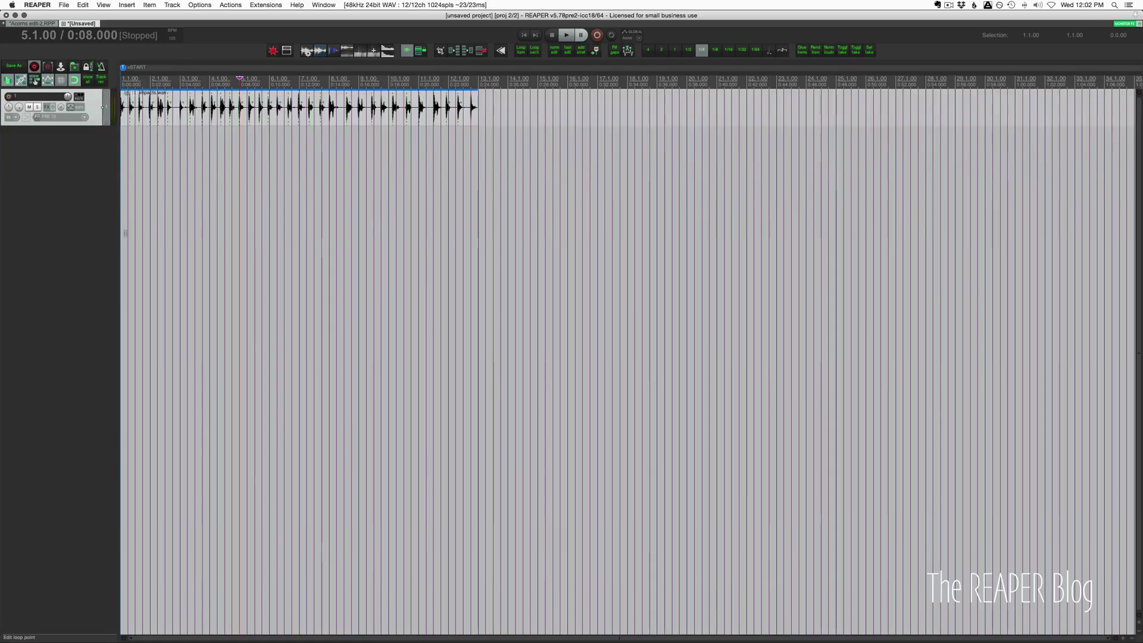
- Switch to the unsaved project containing Impacts.wav, hide its grid lines and inspect the media cues at each impact
{"action": "left_click_drag", "start_coordinate": [124, 132], "coordinate": [124, 234]}
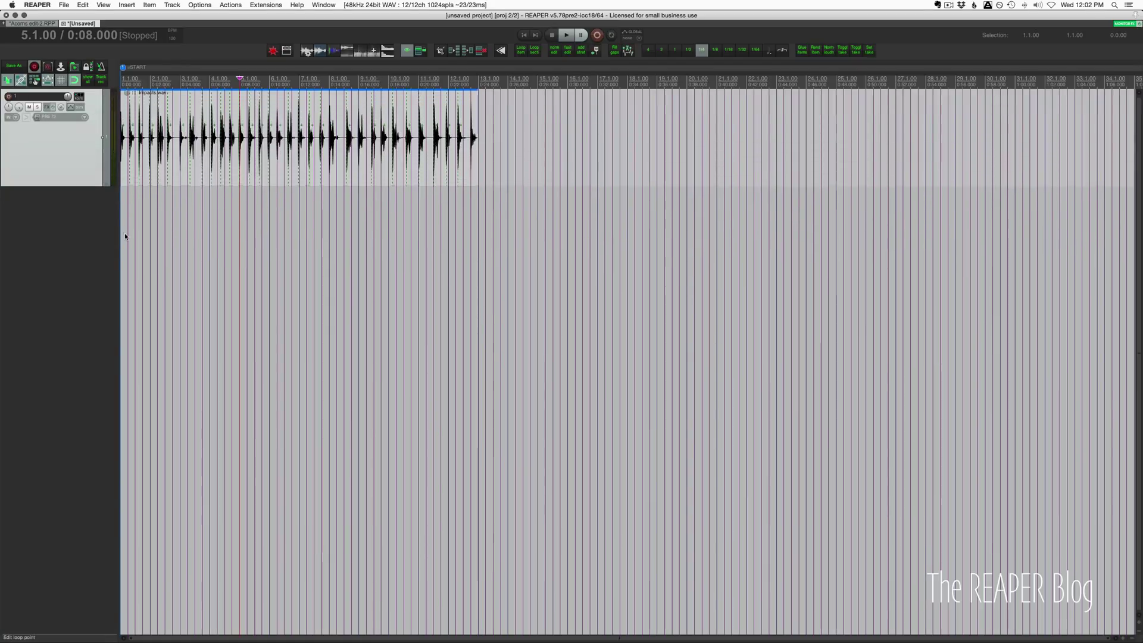
{"action": "scroll", "coordinate": [95, 248], "scroll_direction": "up", "scroll_amount": 10}
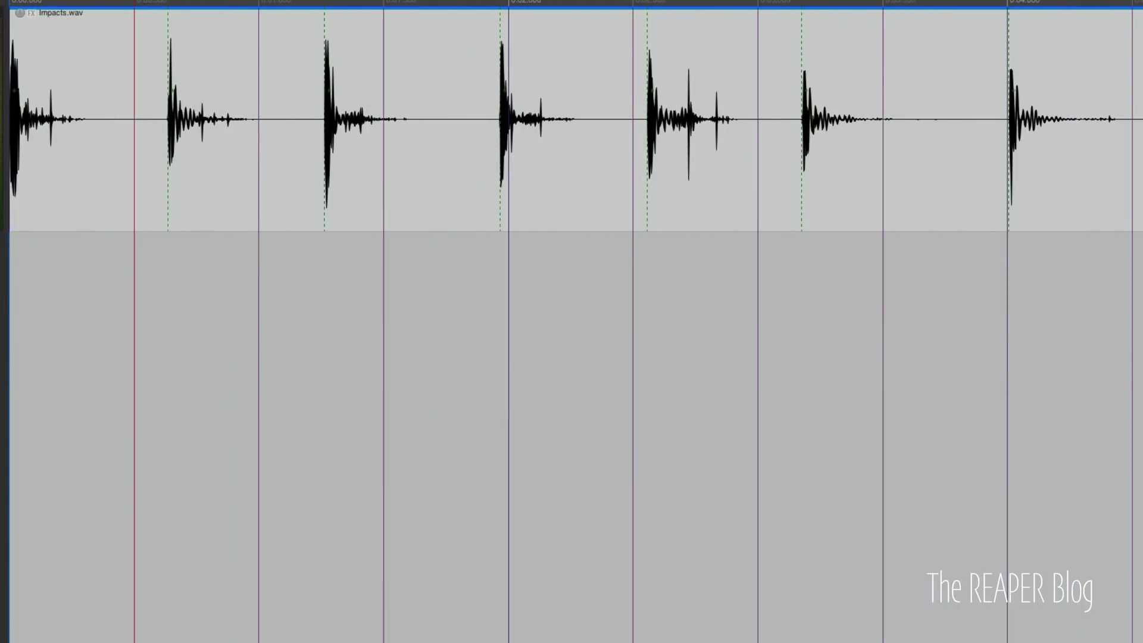
{"action": "key", "text": "alt+l"}
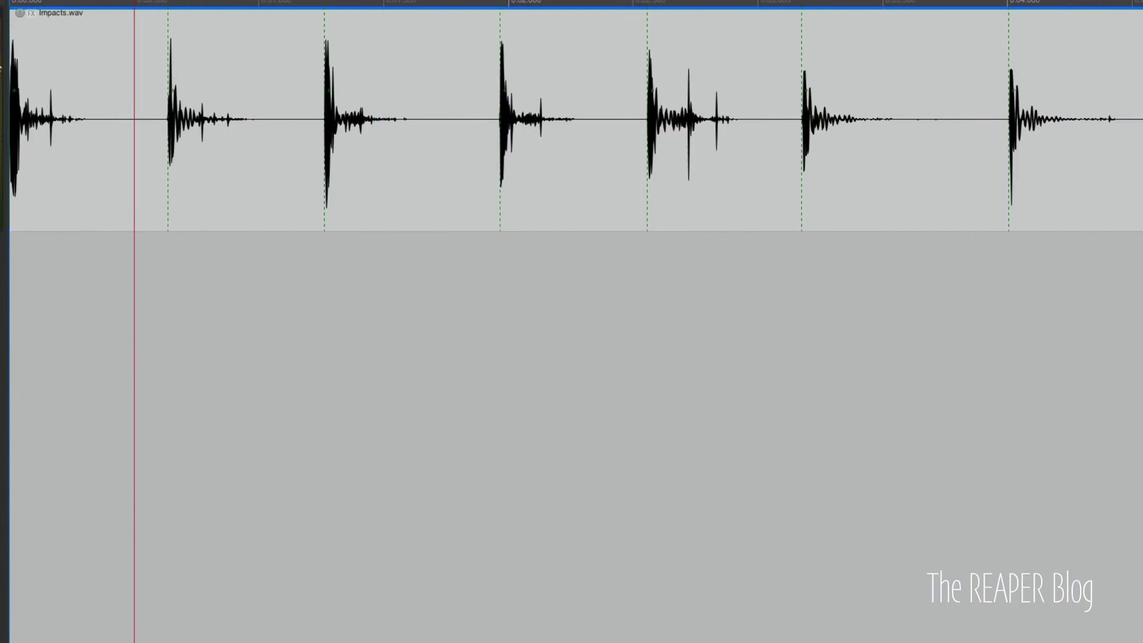
{"action": "left_click", "coordinate": [301, 236]}
{"action": "scroll", "coordinate": [301, 236], "scroll_direction": "down", "scroll_amount": 3}
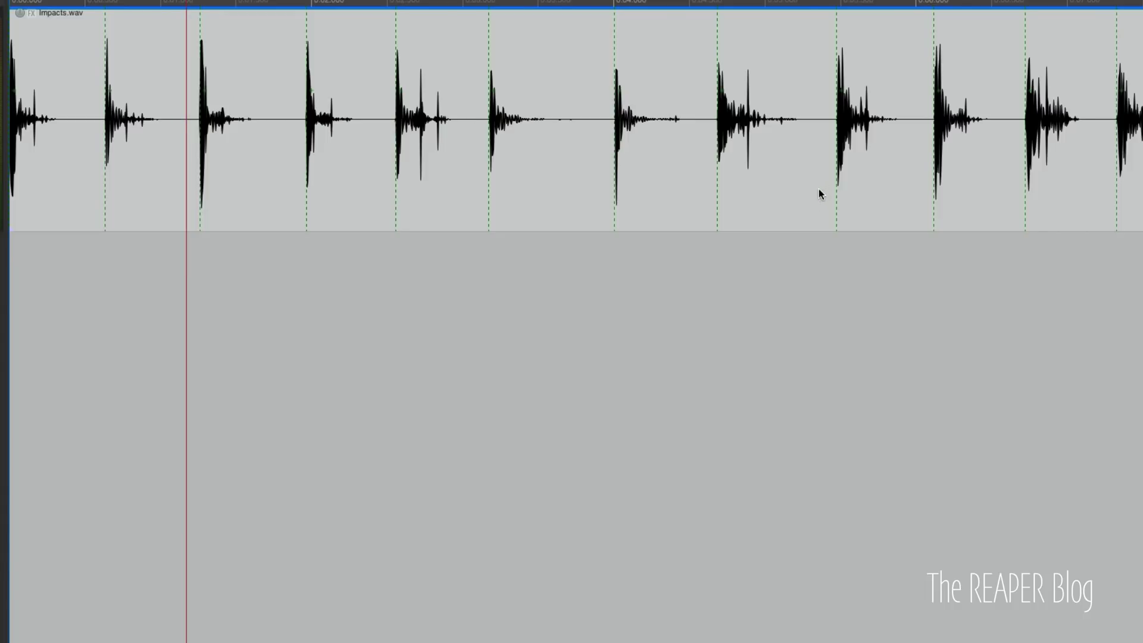
{"action": "scroll", "coordinate": [816, 196], "scroll_direction": "down", "scroll_amount": 3}
{"action": "scroll", "coordinate": [470, 202], "scroll_direction": "down", "scroll_amount": 4}
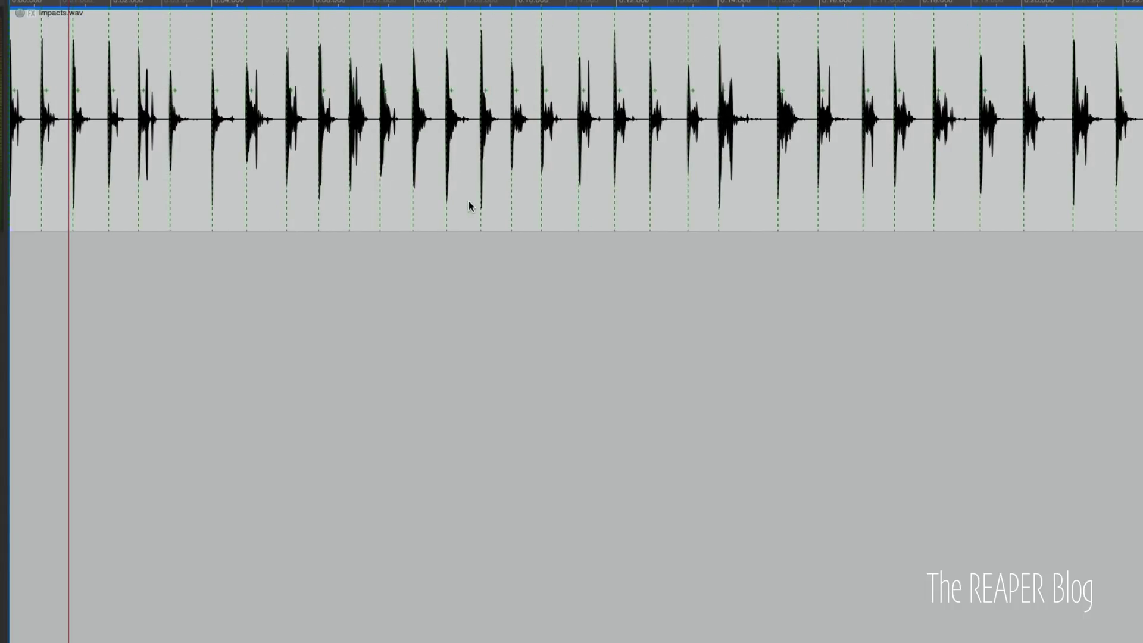
- Filter the action list for "media cu" and run View: Toggle show media cues in items to hide the cues
{"action": "key", "text": "shift+slash"}
{"action": "type", "text": "media cu"}
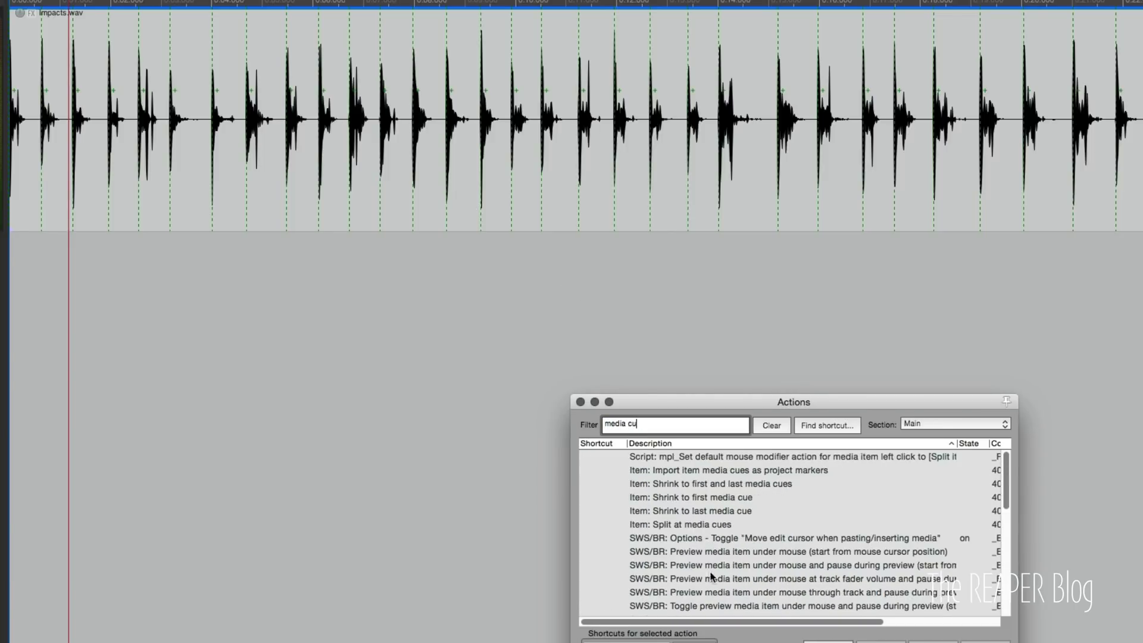
{"action": "scroll", "coordinate": [712, 576], "scroll_direction": "down", "scroll_amount": 10}
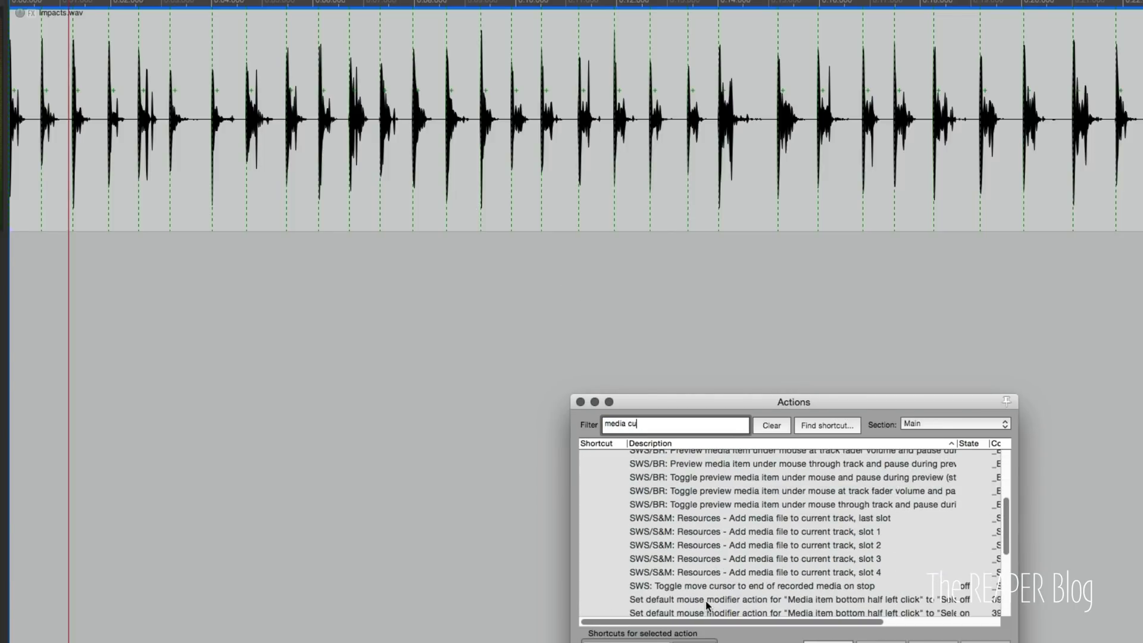
{"action": "left_click", "coordinate": [710, 596]}
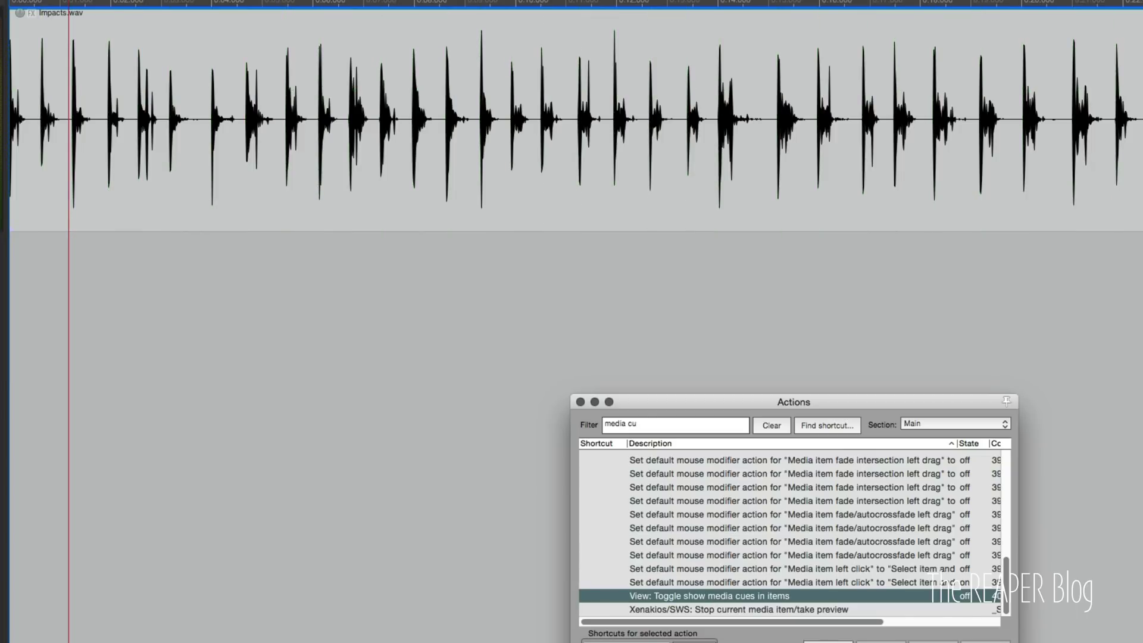
{"action": "key", "text": "Return"}
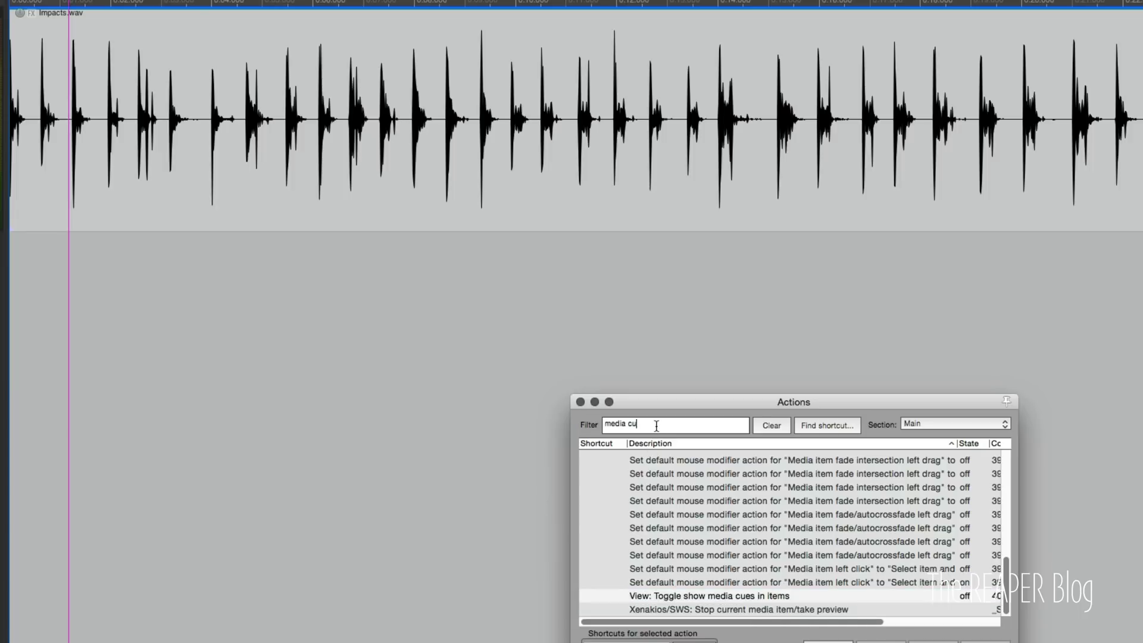
- Find Item: Split at media cues in the filtered action list and run it on the Impacts.wav item
{"action": "scroll", "coordinate": [759, 580], "scroll_direction": "up", "scroll_amount": 3}
{"action": "scroll", "coordinate": [760, 581], "scroll_direction": "up", "scroll_amount": 5}
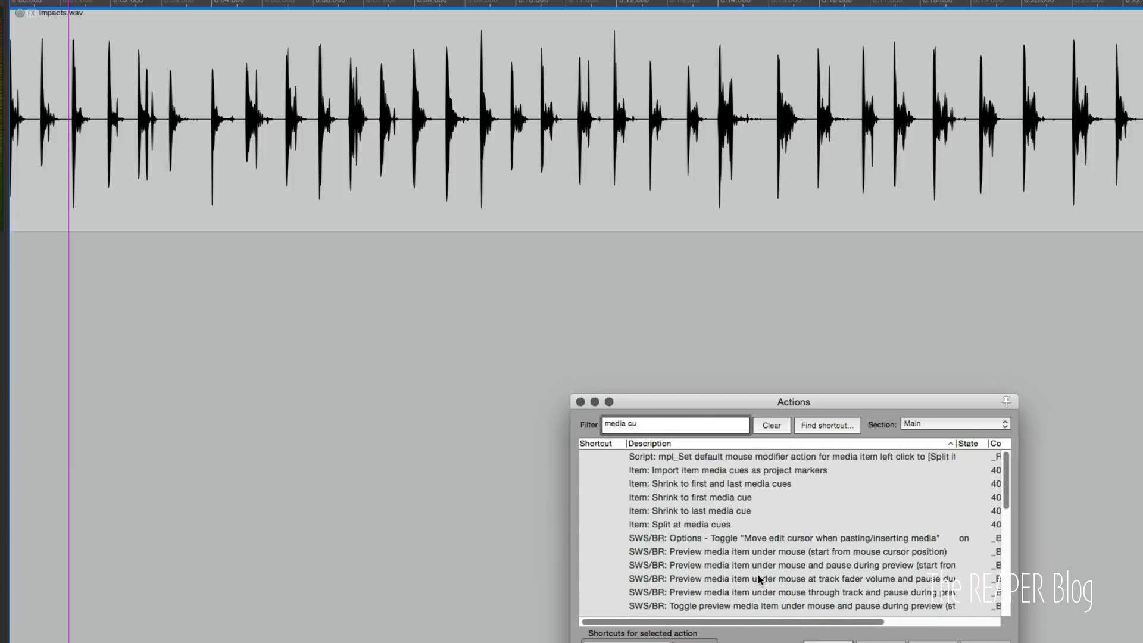
{"action": "left_click", "coordinate": [687, 527]}
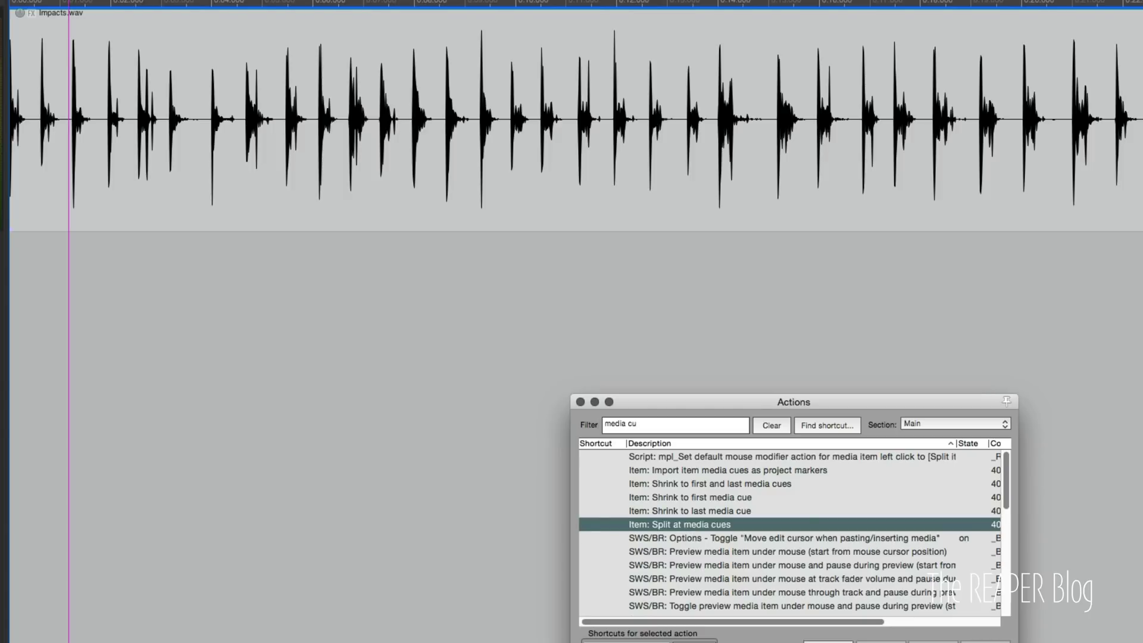
{"action": "key", "text": "Return"}
- Select several of the split impact clips one after another to check that each is a separate item
{"action": "left_click", "coordinate": [586, 252]}
{"action": "left_click", "coordinate": [597, 214]}
{"action": "left_click", "coordinate": [637, 196]}
{"action": "left_click", "coordinate": [682, 197]}
{"action": "left_click", "coordinate": [759, 186]}
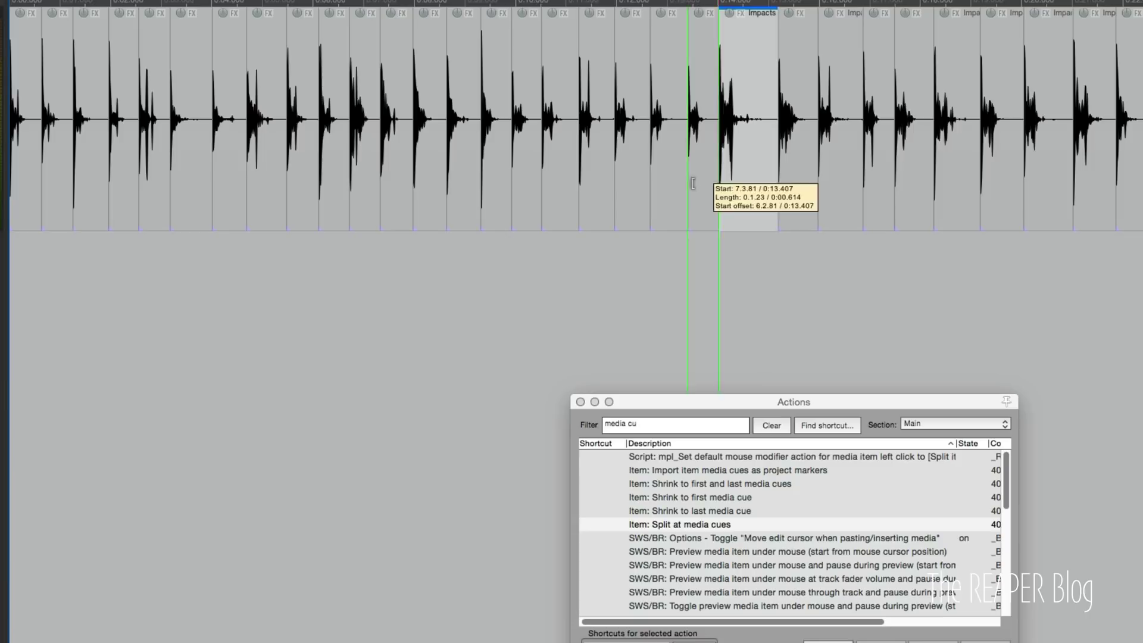
{"action": "left_click", "coordinate": [672, 186]}
{"action": "left_click", "coordinate": [630, 188]}
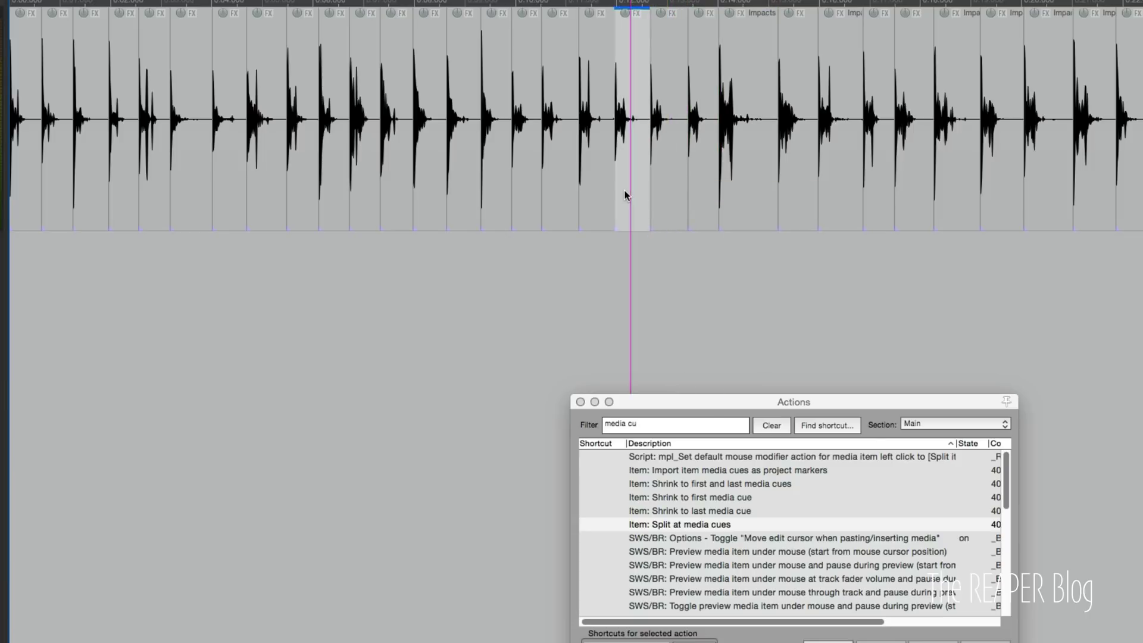
- Move the two impact clips starting at about 0:12 and 0:17 onto a new track below the first
{"action": "left_click_drag", "start_coordinate": [625, 191], "coordinate": [622, 262]}
{"action": "left_click_drag", "start_coordinate": [873, 182], "coordinate": [869, 256]}
{"action": "left_click", "coordinate": [788, 298]}
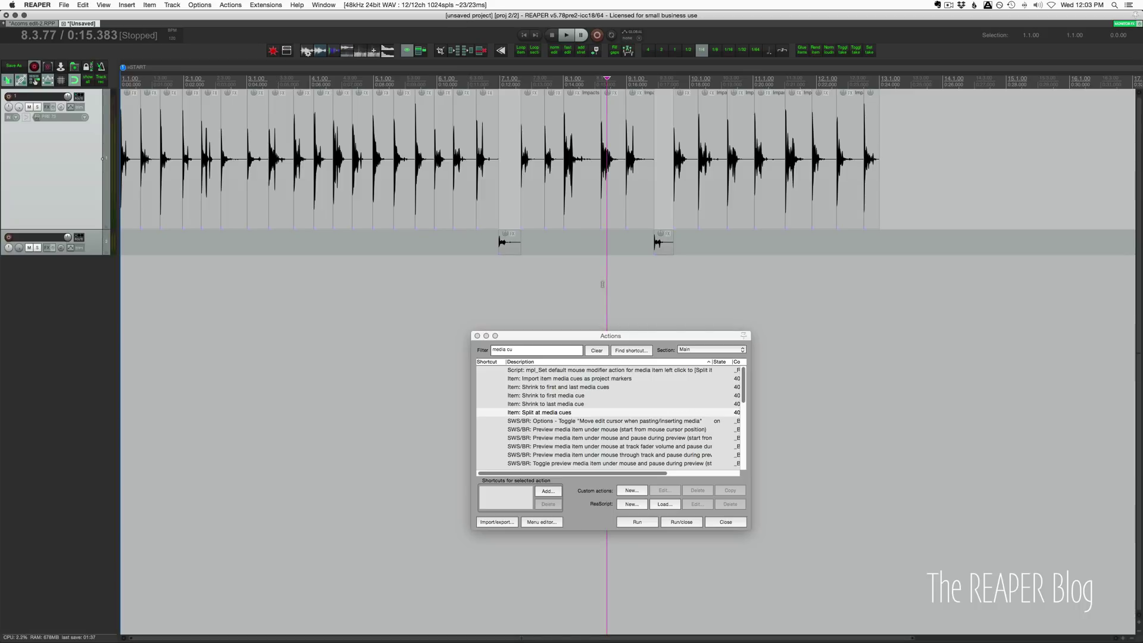
- Select the impact clip at about 0:09.5 on the first track and inspect its split edges up close
{"action": "left_click", "coordinate": [424, 197]}
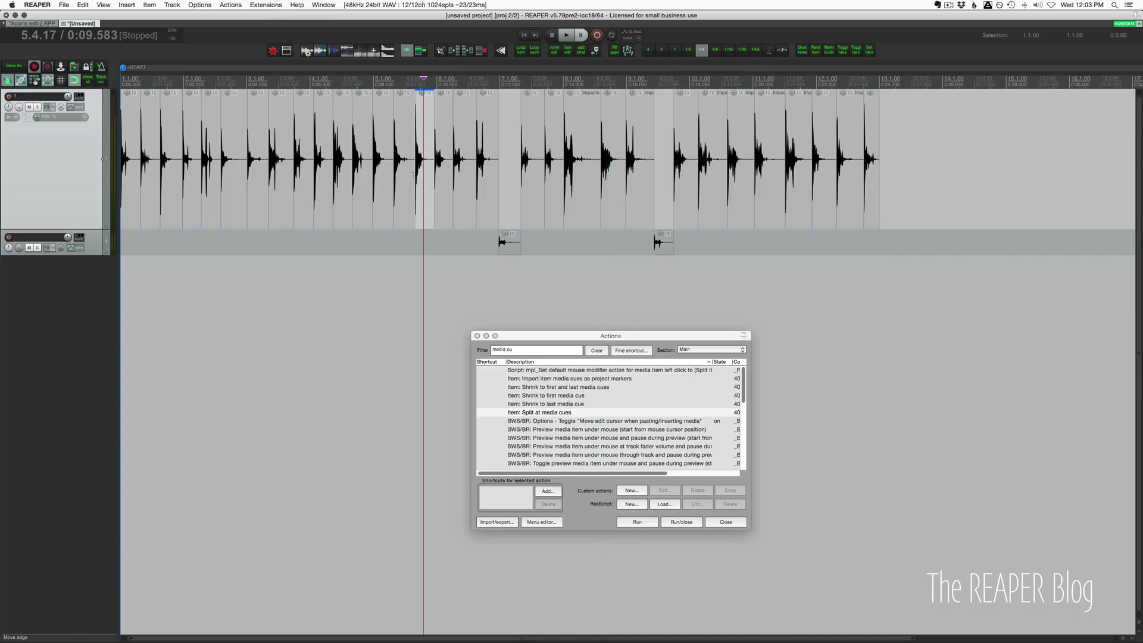
{"action": "scroll", "coordinate": [419, 191], "scroll_direction": "up", "scroll_amount": 10}
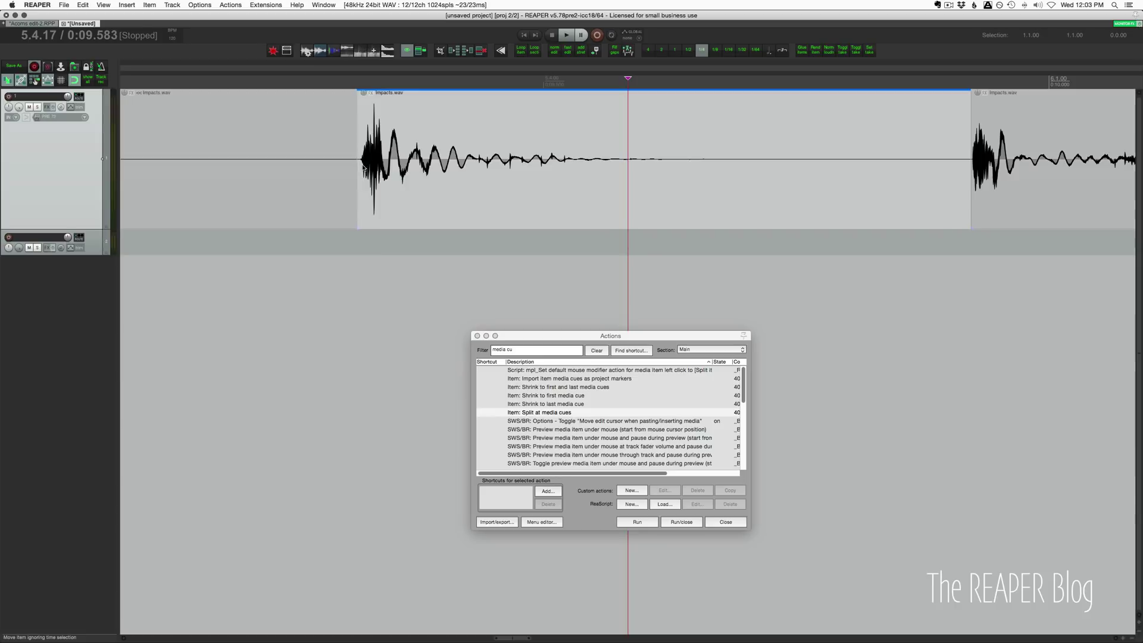
{"action": "scroll", "coordinate": [365, 170], "scroll_direction": "down", "scroll_amount": 12}
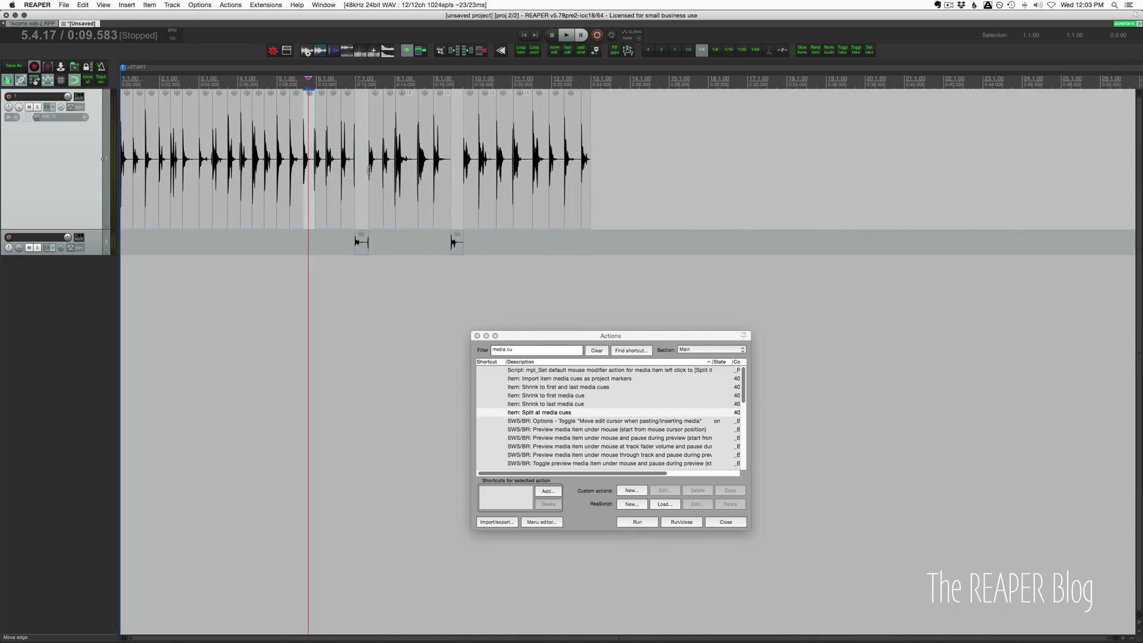